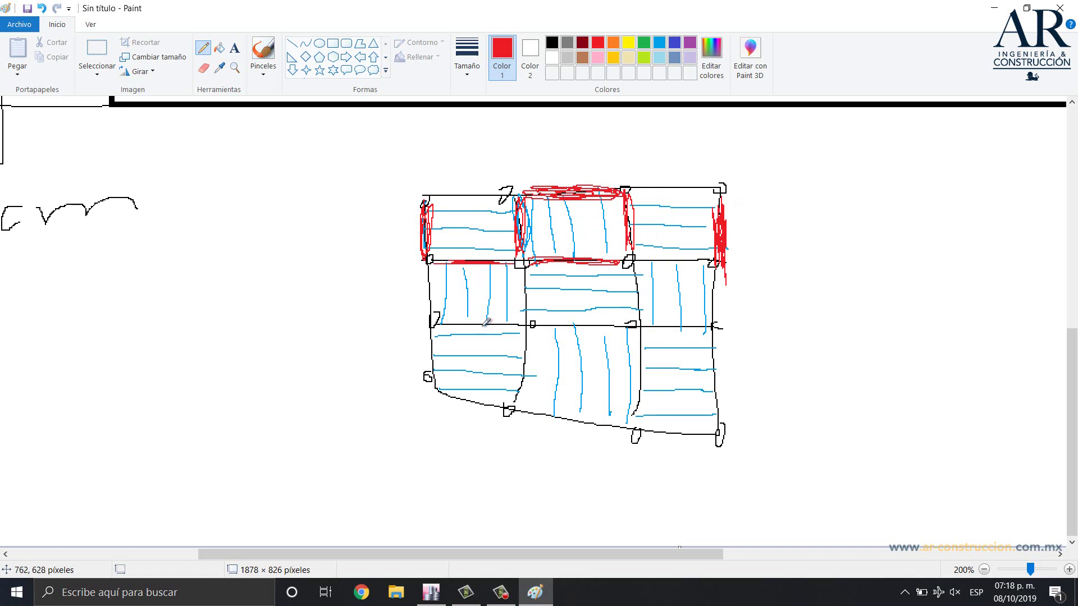
# Trace in red the beams around the middle row of panels and the divider beside the lower-right panel of the framing sketch
pyautogui.moveTo(442, 325)
pyautogui.mouseDown()
pyautogui.moveTo(508, 325)
pyautogui.moveTo(531, 311)
pyautogui.moveTo(525, 257)
pyautogui.mouseUp()
pyautogui.moveTo(634, 259)
pyautogui.mouseDown()
pyautogui.moveTo(634, 318)
pyautogui.moveTo(635, 280)
pyautogui.mouseUp()
pyautogui.moveTo(722, 260); pyautogui.dragTo(720, 296)
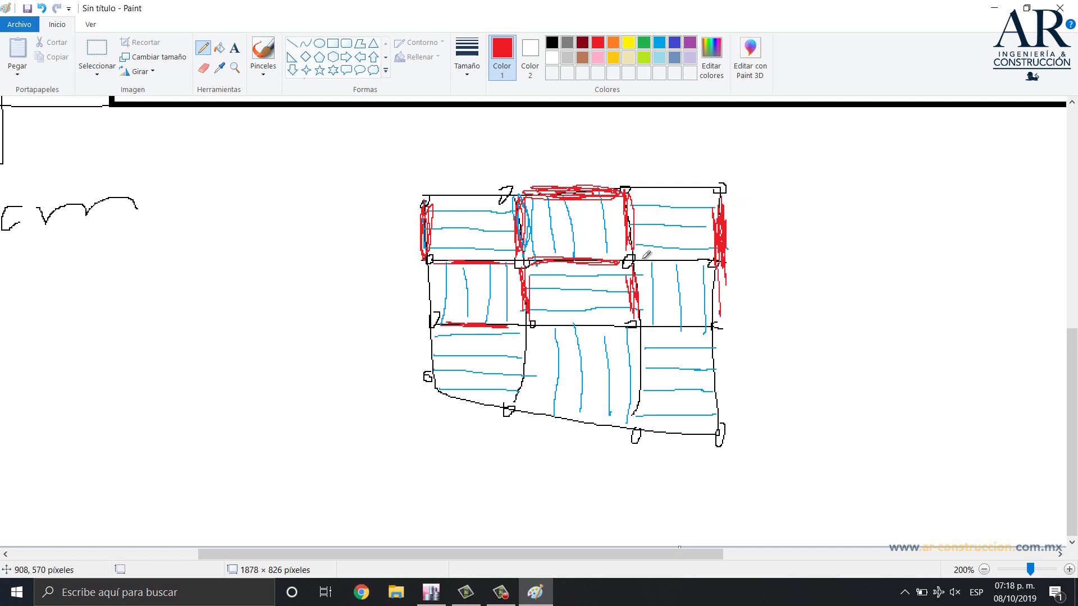
pyautogui.moveTo(643, 259); pyautogui.dragTo(658, 260)
pyautogui.moveTo(654, 327)
pyautogui.mouseDown()
pyautogui.moveTo(711, 327)
pyautogui.moveTo(656, 327)
pyautogui.moveTo(702, 328)
pyautogui.moveTo(661, 328)
pyautogui.moveTo(645, 392)
pyautogui.moveTo(640, 359)
pyautogui.moveTo(648, 402)
pyautogui.moveTo(642, 379)
pyautogui.mouseUp()
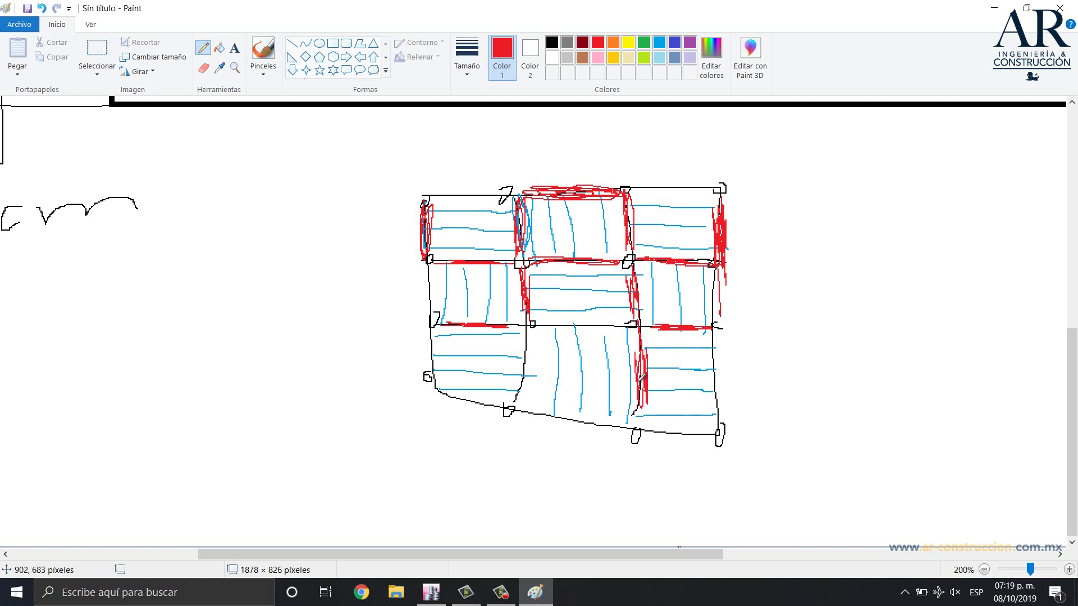
# Trace in red the supporting beams around the lower row of panels and along the upper edge of the upper-right panel
pyautogui.moveTo(549, 328)
pyautogui.mouseDown()
pyautogui.moveTo(624, 325)
pyautogui.moveTo(556, 324)
pyautogui.moveTo(607, 326)
pyautogui.mouseUp()
pyautogui.moveTo(538, 418); pyautogui.dragTo(581, 420)
pyautogui.moveTo(525, 325)
pyautogui.mouseDown()
pyautogui.moveTo(529, 379)
pyautogui.moveTo(530, 359)
pyautogui.moveTo(538, 364)
pyautogui.mouseUp()
pyautogui.moveTo(431, 337)
pyautogui.mouseDown()
pyautogui.moveTo(430, 381)
pyautogui.moveTo(438, 357)
pyautogui.mouseUp()
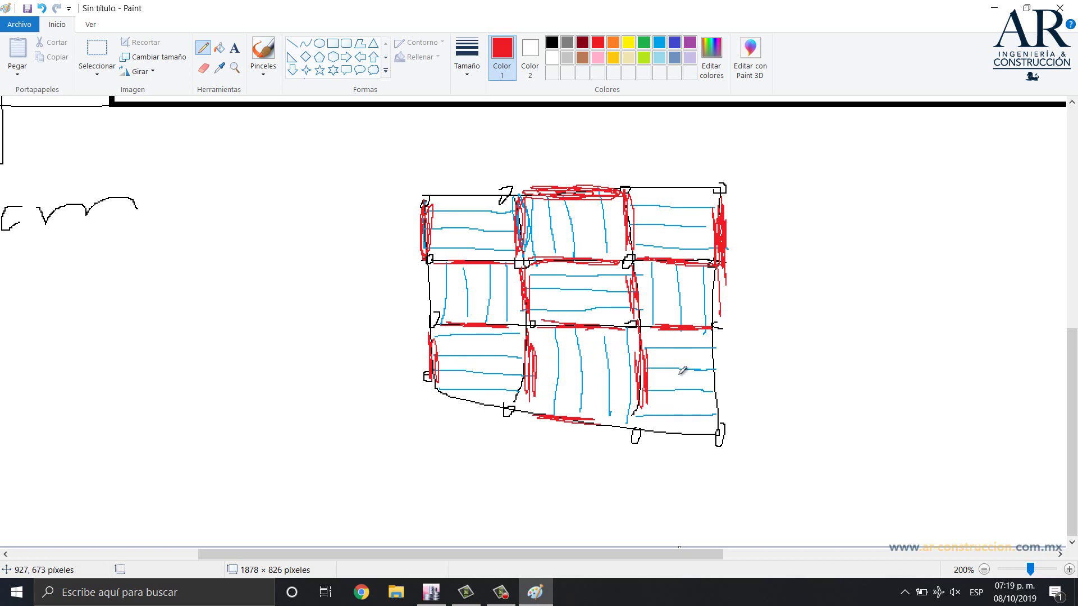
pyautogui.moveTo(713, 328)
pyautogui.mouseDown()
pyautogui.moveTo(716, 393)
pyautogui.moveTo(718, 351)
pyautogui.mouseUp()
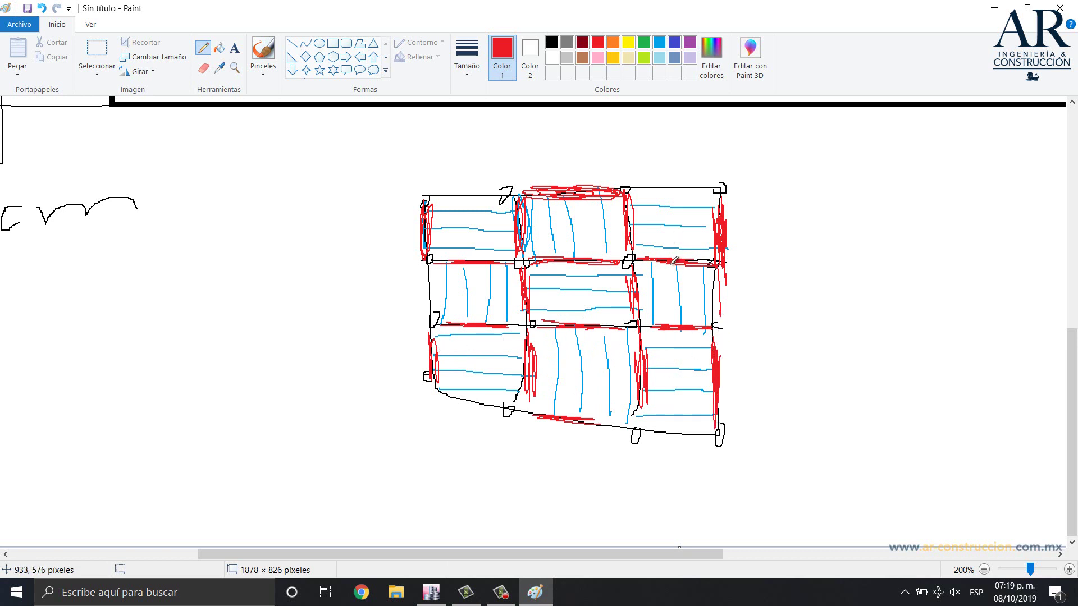
pyautogui.moveTo(652, 183)
pyautogui.mouseDown()
pyautogui.moveTo(724, 188)
pyautogui.moveTo(635, 186)
pyautogui.moveTo(693, 188)
pyautogui.mouseUp()
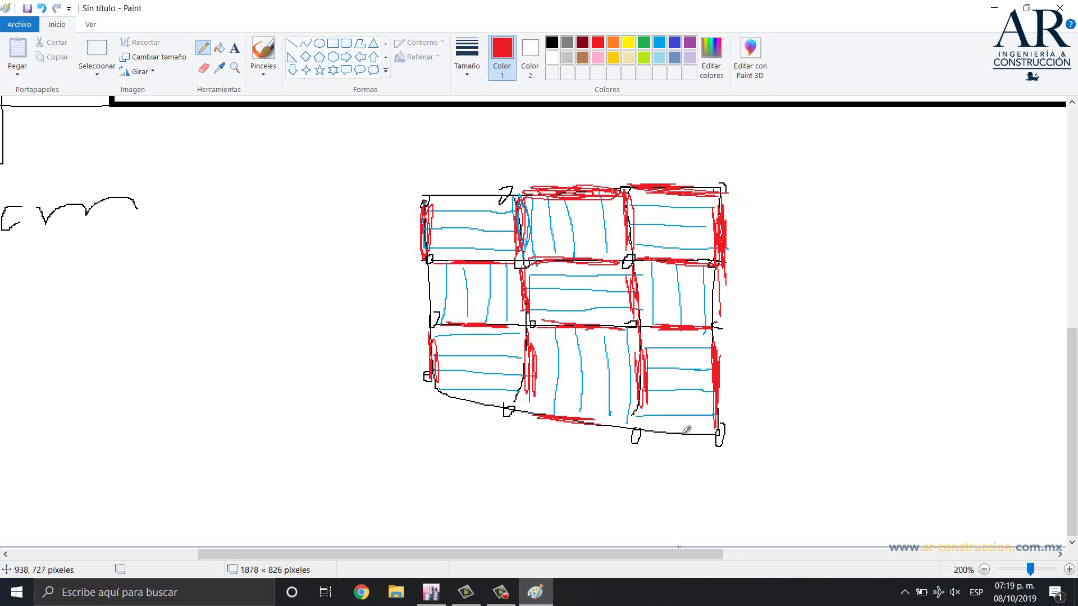
pyautogui.moveTo(567, 420)
pyautogui.mouseDown()
pyautogui.moveTo(626, 421)
pyautogui.moveTo(583, 418)
pyautogui.mouseUp()
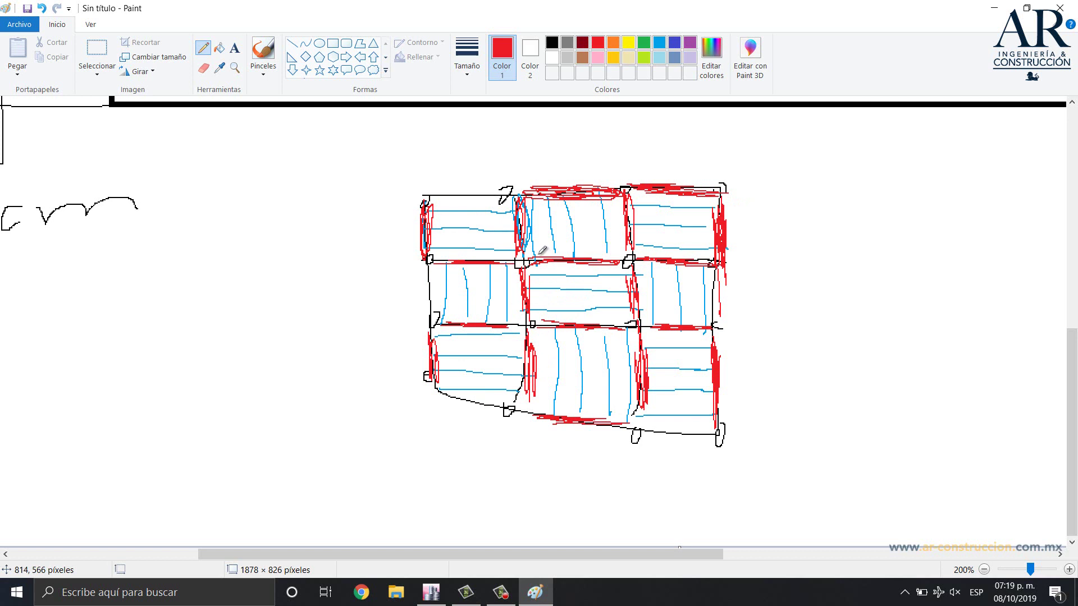
# Switch to ETABS and inspect the joint displacements of the slabs in the deformed 3D view
pyautogui.scroll(2, 553, 265)
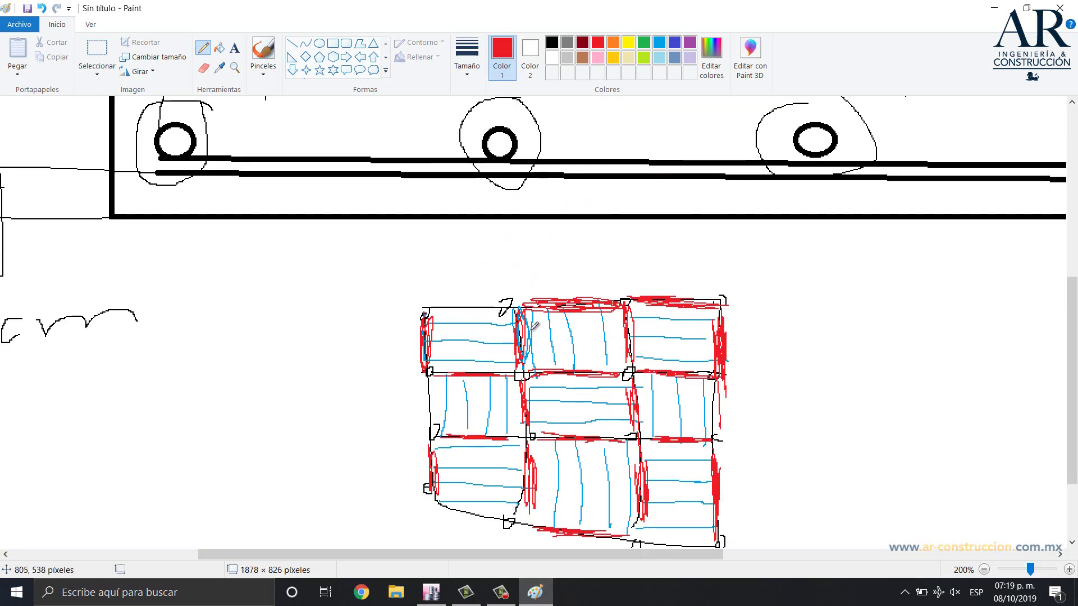
pyautogui.scroll(-2, 590, 319)
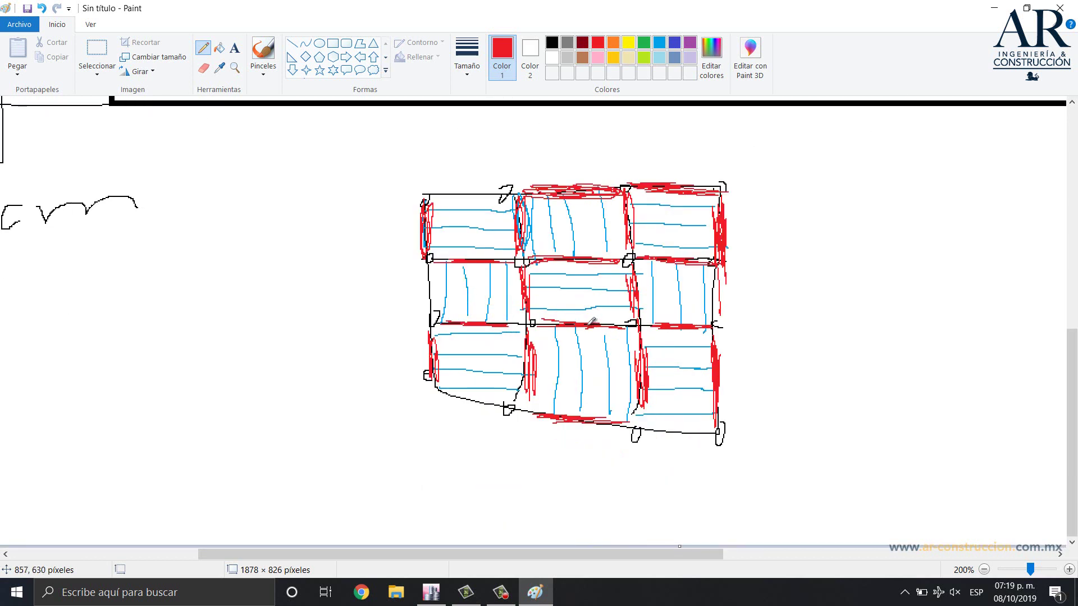
pyautogui.click(432, 594)
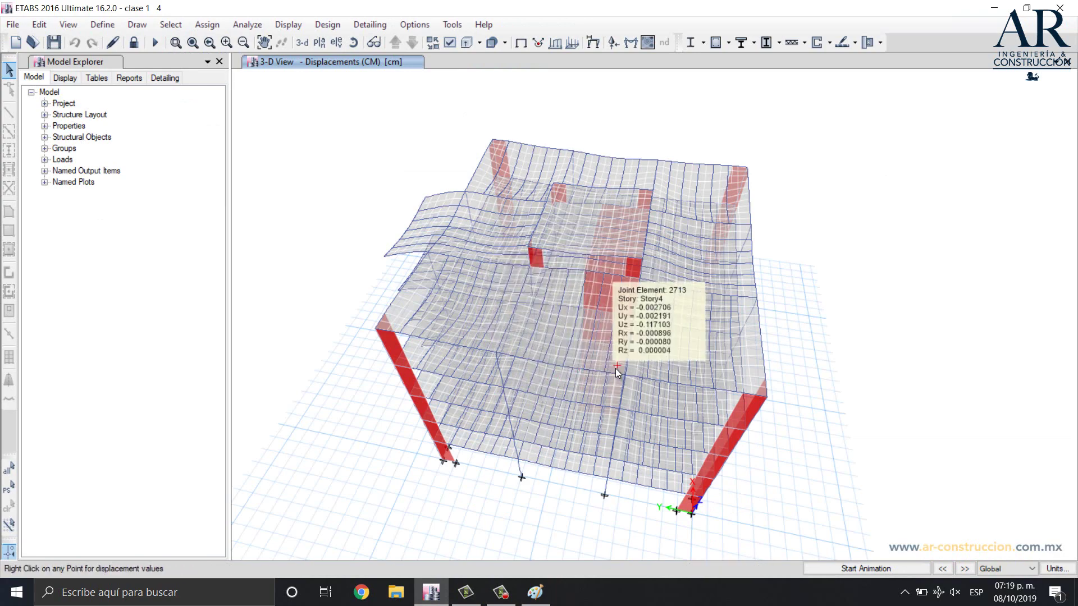
pyautogui.scroll(3, 615, 368)
pyautogui.scroll(-3, 621, 365)
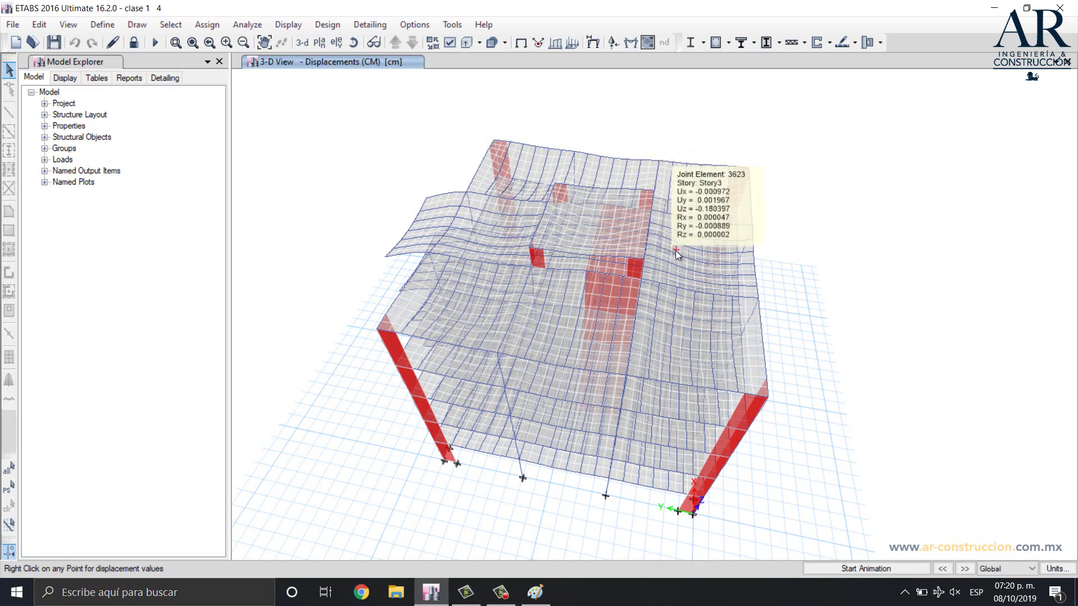
# Switch to Paint and thicken in red the beam between the upper-left and upper-centre panels
pyautogui.click(535, 592)
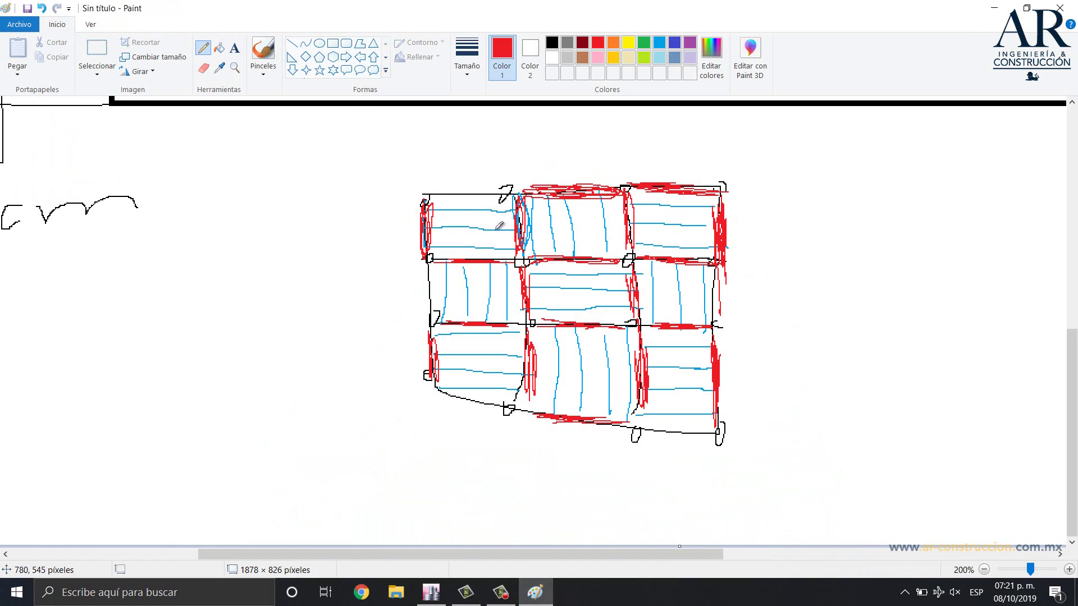
pyautogui.moveTo(519, 206)
pyautogui.mouseDown()
pyautogui.moveTo(522, 255)
pyautogui.moveTo(521, 218)
pyautogui.mouseUp()
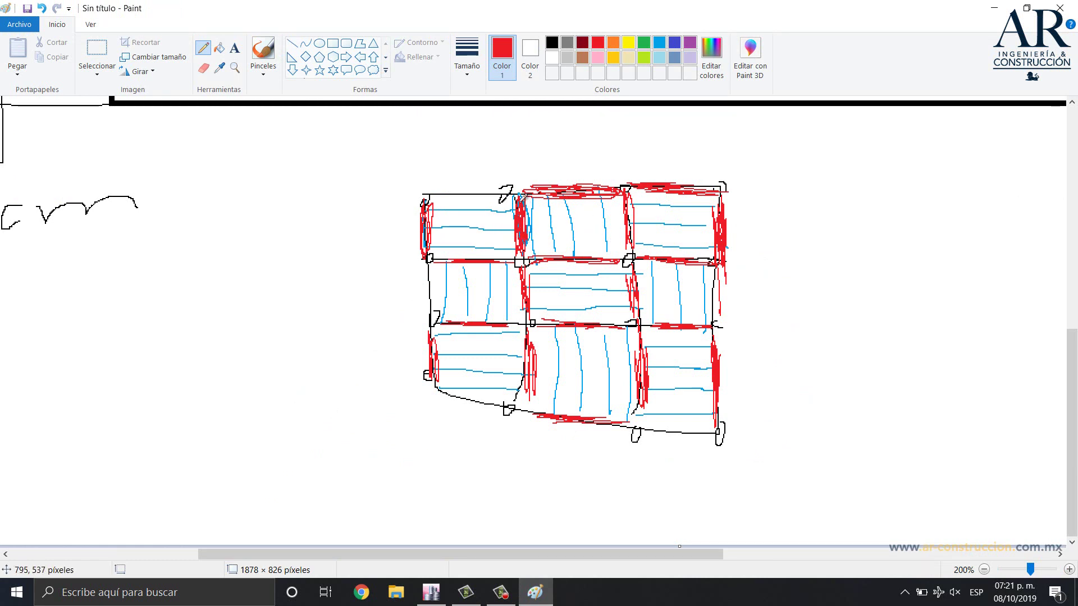
# Switch to ETABS and examine the displacements of joints across several stories, from the upper slab edges down to Story1
pyautogui.click(430, 590)
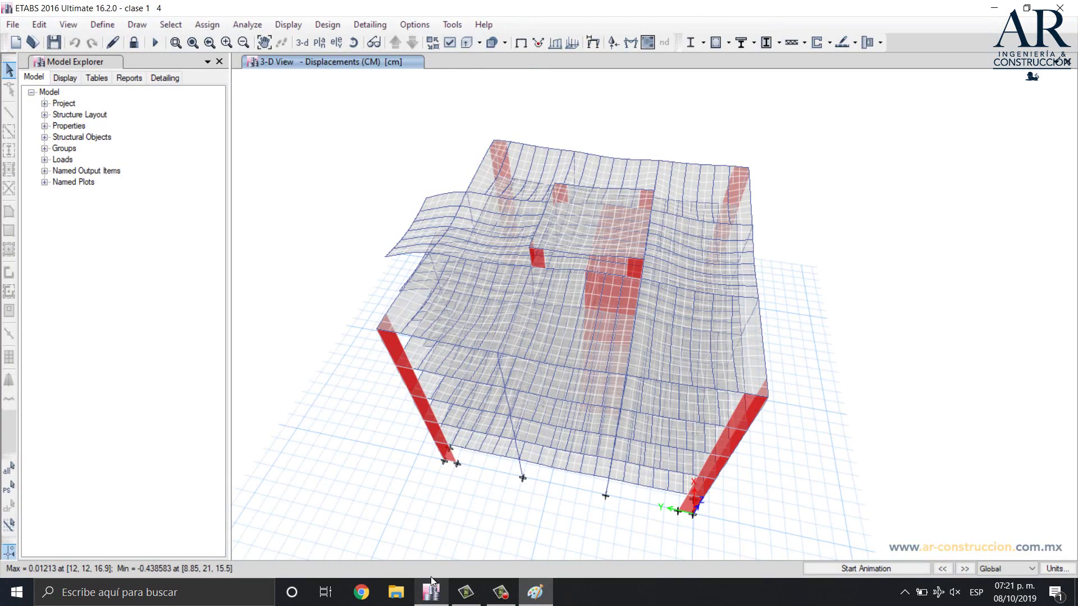
pyautogui.moveTo(629, 304)
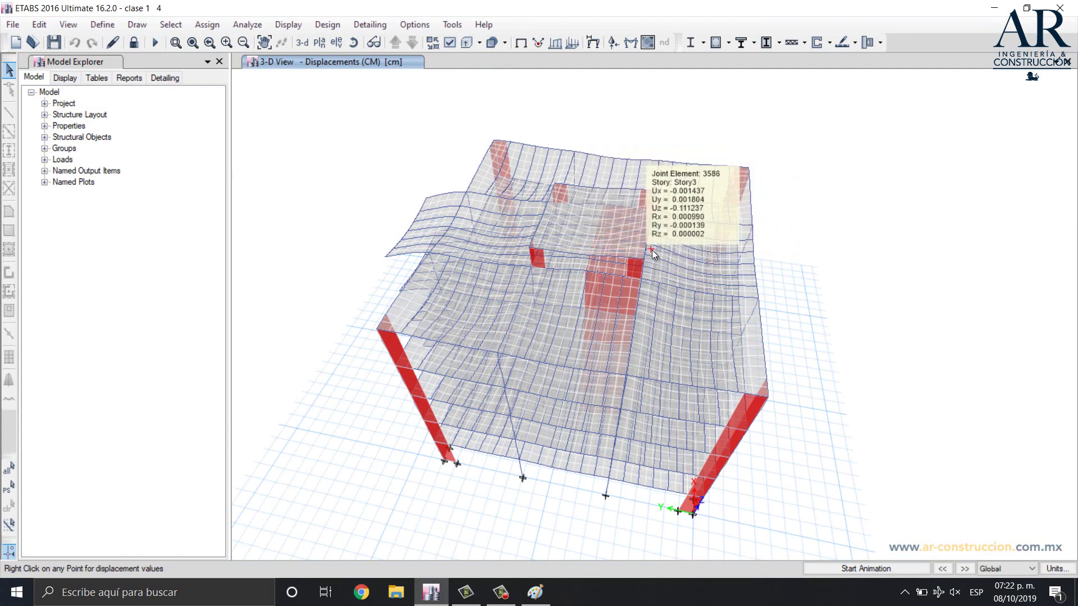
pyautogui.moveTo(654, 263); pyautogui.dragTo(670, 243, button='middle')
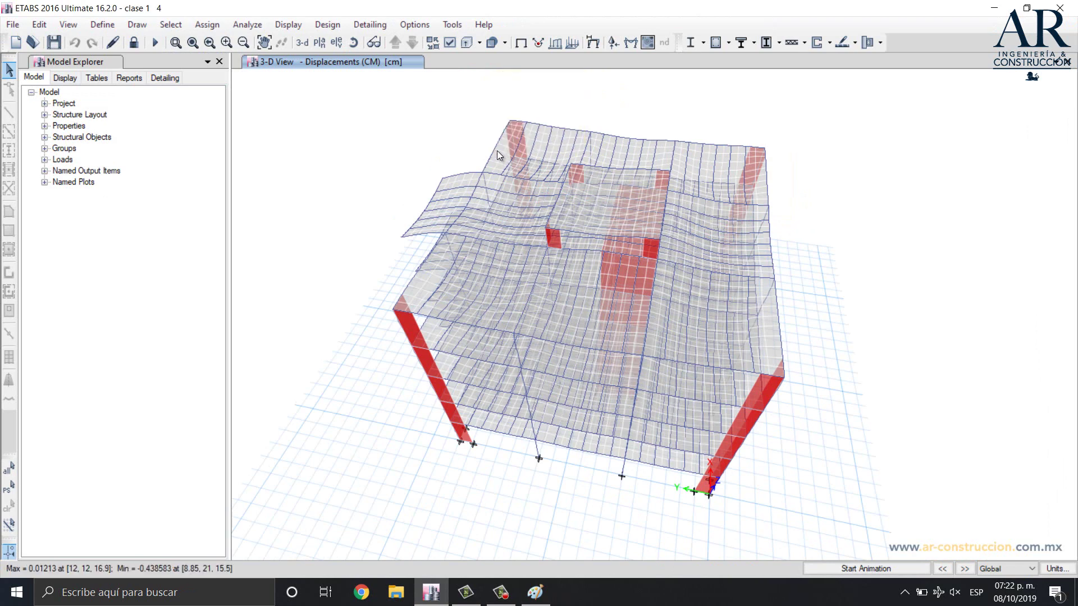
pyautogui.moveTo(496, 153)
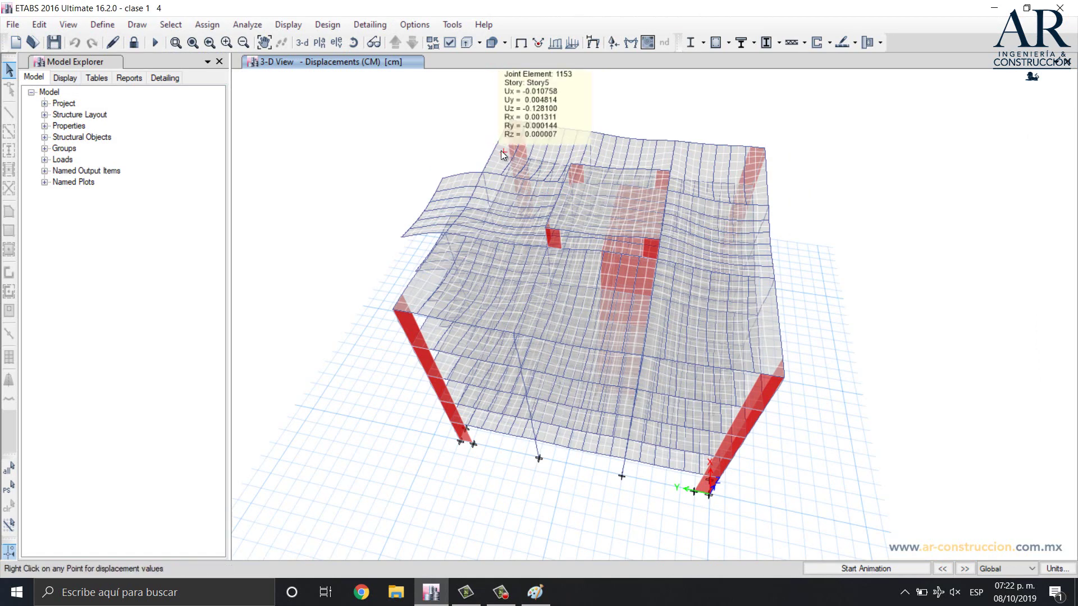
pyautogui.moveTo(552, 129)
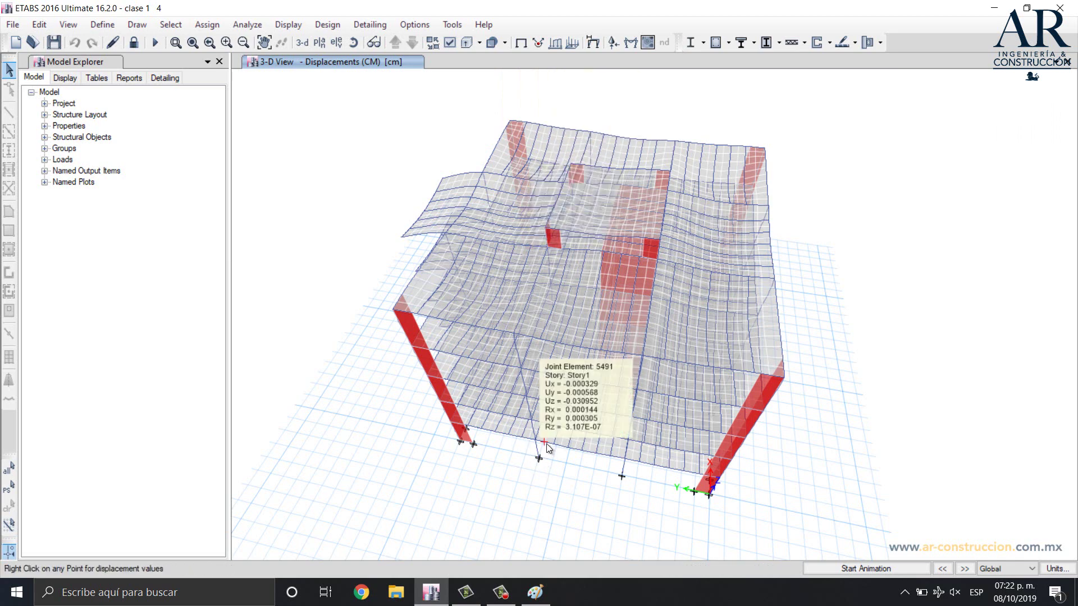
pyautogui.moveTo(531, 215)
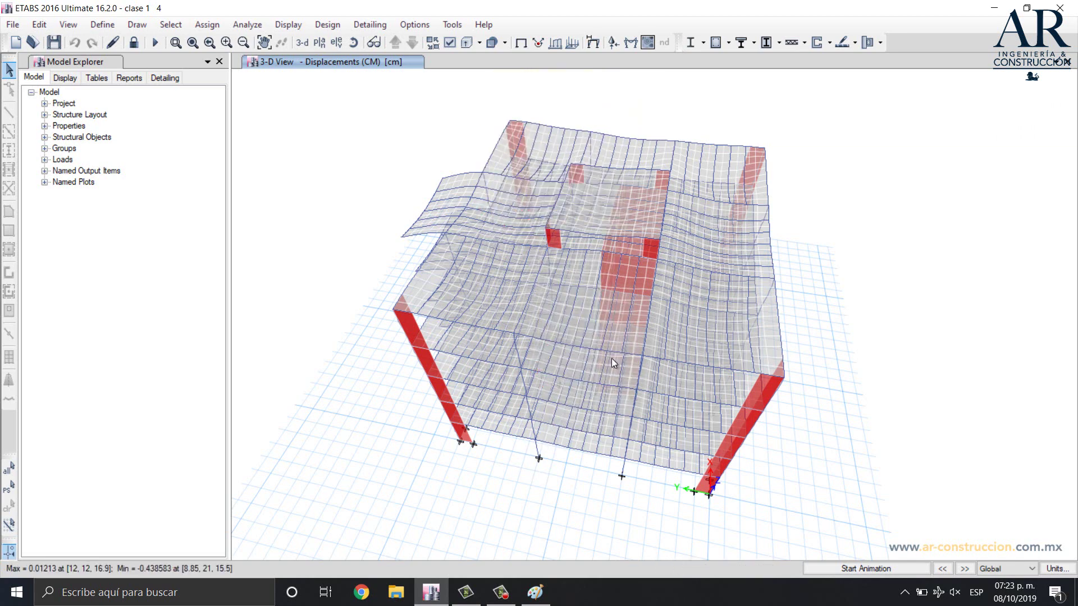
pyautogui.moveTo(451, 291)
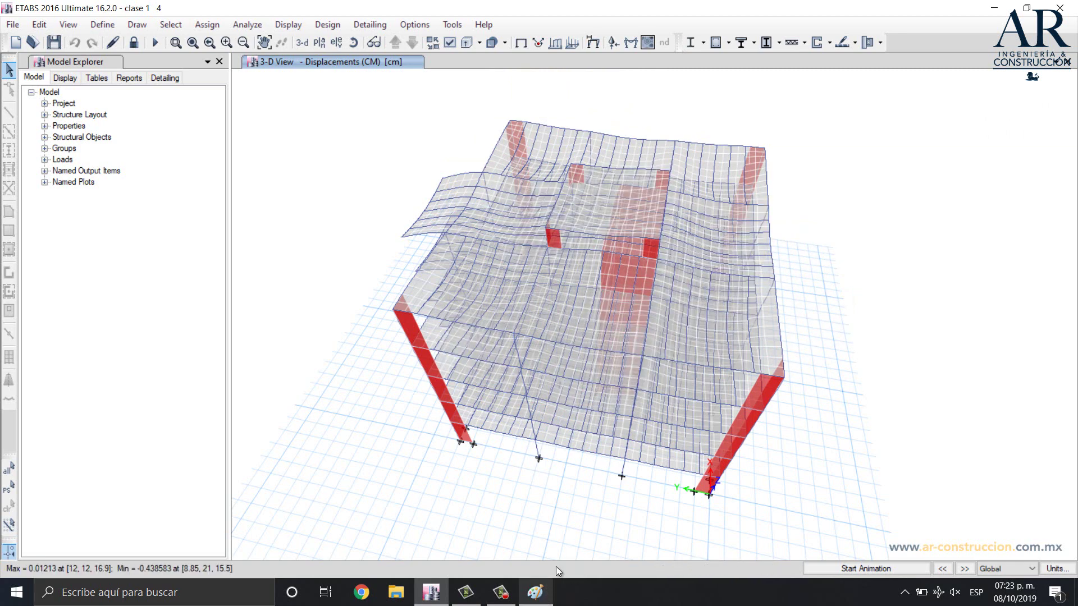
# Switch to Paint and reinforce in red the beam along the lower edge of the middle-left panel
pyautogui.click(536, 601)
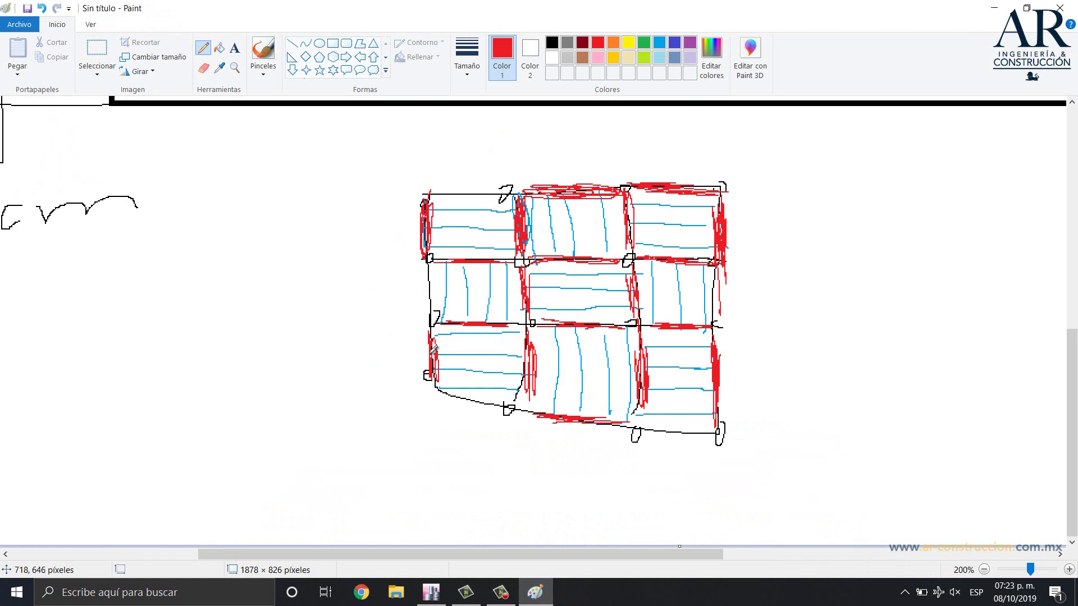
pyautogui.moveTo(487, 318); pyautogui.dragTo(484, 319)
# Draw a yellow dimension line with end ticks above the framing sketch and label it 10 m
pyautogui.click(629, 42)
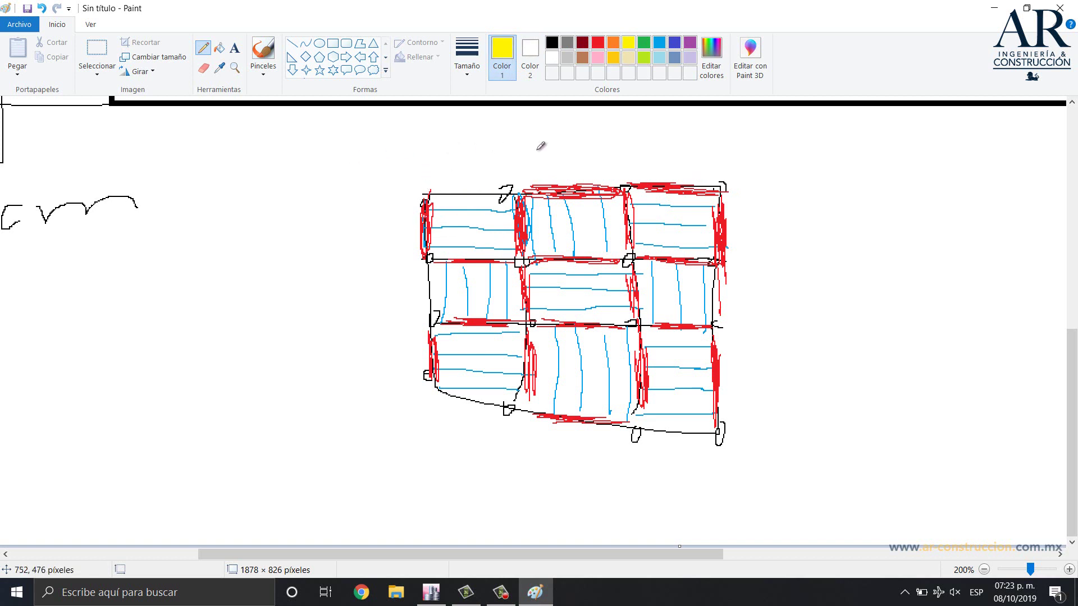
pyautogui.moveTo(513, 162); pyautogui.dragTo(514, 140)
pyautogui.moveTo(329, 135); pyautogui.dragTo(330, 174)
pyautogui.moveTo(402, 135)
pyautogui.mouseDown()
pyautogui.moveTo(385, 146)
pyautogui.moveTo(531, 154)
pyautogui.mouseUp()
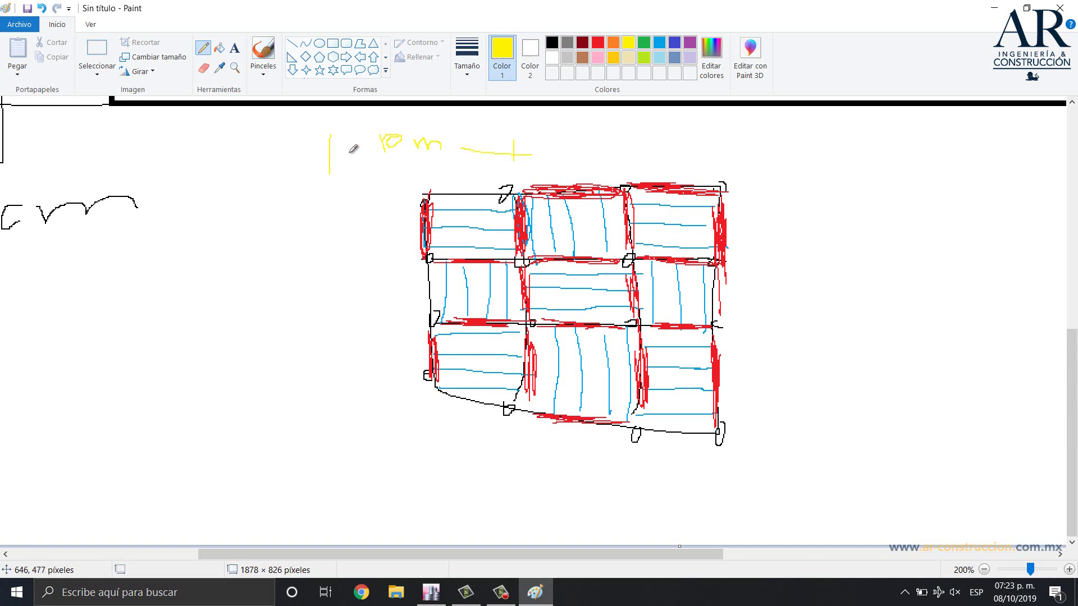
pyautogui.moveTo(316, 150)
pyautogui.mouseDown()
pyautogui.moveTo(362, 145)
pyautogui.moveTo(335, 173)
pyautogui.mouseUp()
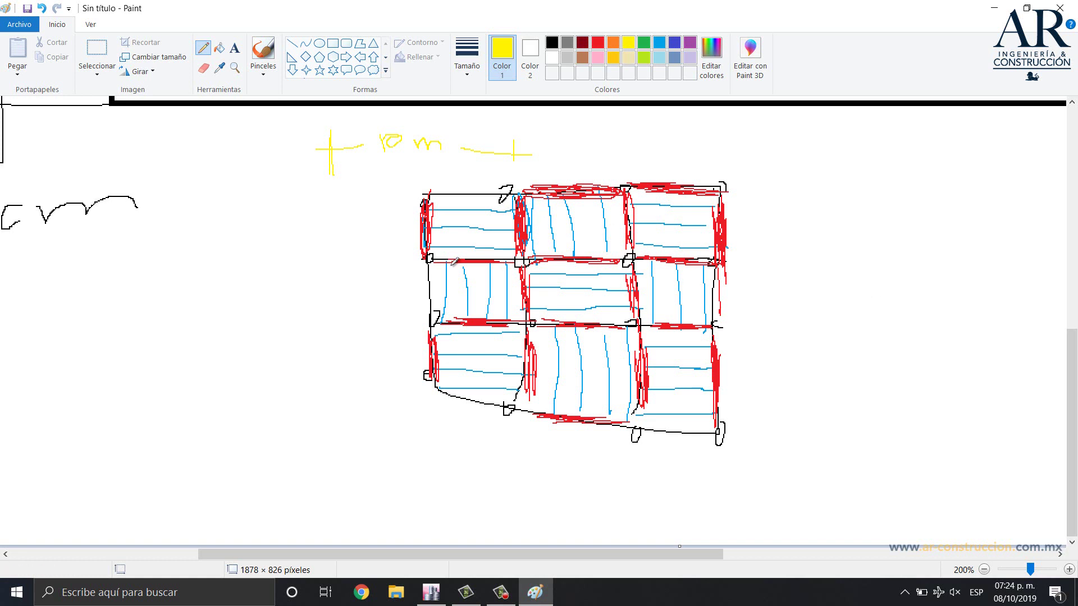
# Sketch a tall beam cross-section in yellow beside the grid and dimension its depth as 50-60
pyautogui.moveTo(258, 231)
pyautogui.mouseDown()
pyautogui.moveTo(294, 356)
pyautogui.moveTo(308, 230)
pyautogui.moveTo(202, 232)
pyautogui.mouseUp()
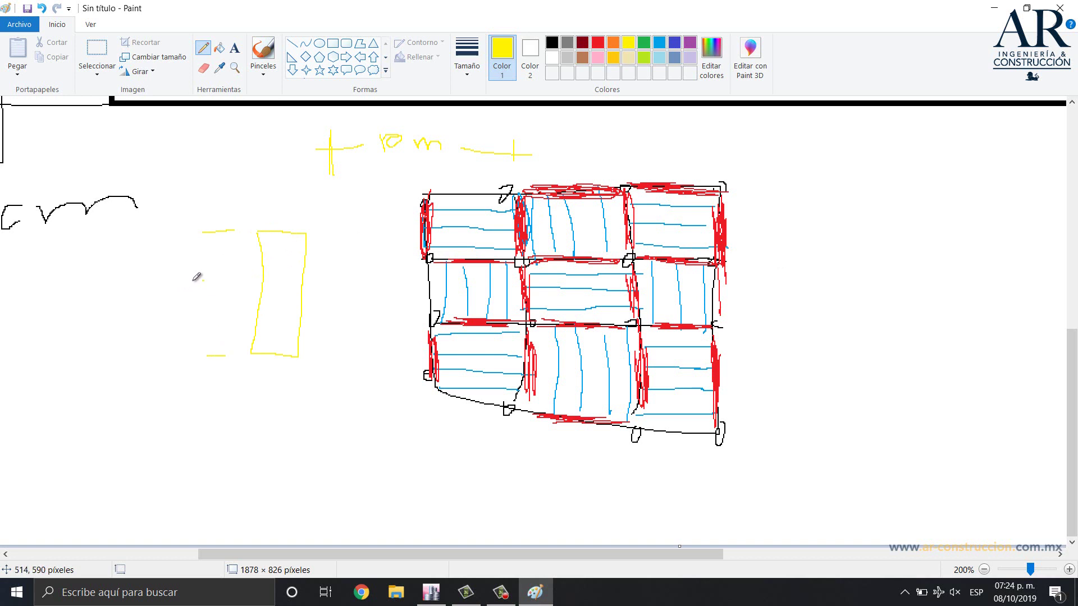
pyautogui.moveTo(204, 280)
pyautogui.mouseDown()
pyautogui.moveTo(191, 304)
pyautogui.moveTo(218, 284)
pyautogui.moveTo(247, 291)
pyautogui.mouseUp()
pyautogui.moveTo(264, 280); pyautogui.dragTo(257, 292)
pyautogui.moveTo(286, 280); pyautogui.dragTo(278, 288)
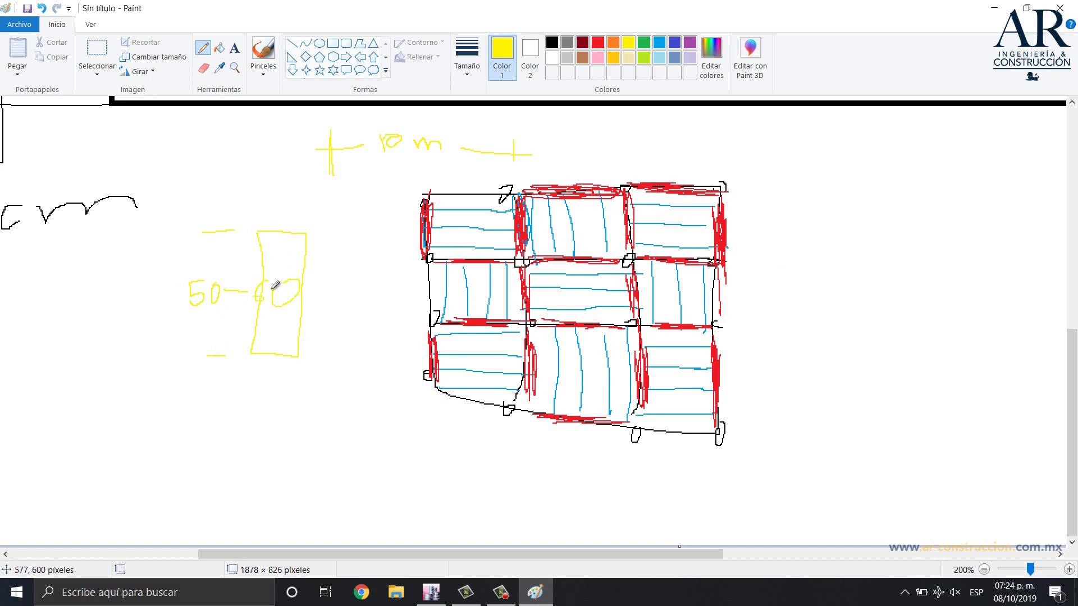
pyautogui.moveTo(205, 231); pyautogui.dragTo(207, 261)
pyautogui.moveTo(215, 307); pyautogui.dragTo(212, 348)
# Draw vertical yellow joist lines across the upper-left panel, perpendicular to its blue lines
pyautogui.moveTo(447, 193); pyautogui.dragTo(448, 261)
pyautogui.moveTo(472, 197); pyautogui.dragTo(473, 256)
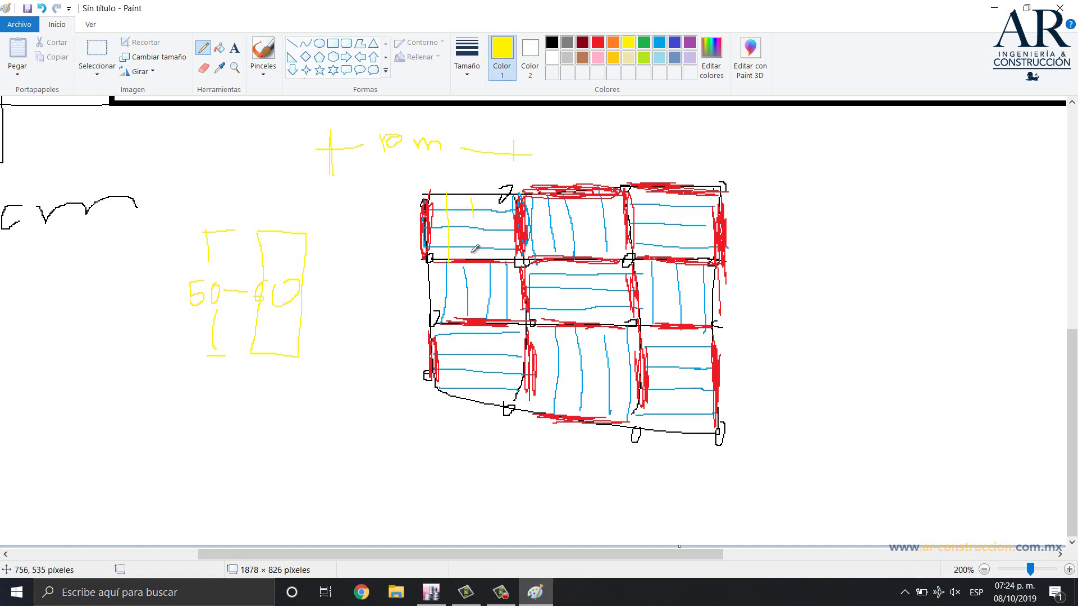
pyautogui.moveTo(498, 198)
pyautogui.mouseDown()
pyautogui.moveTo(500, 257)
pyautogui.moveTo(512, 272)
pyautogui.mouseUp()
# Switch to ETABS, view the Walking Vibrations definitions, and close them without adding any
pyautogui.moveTo(539, 586)
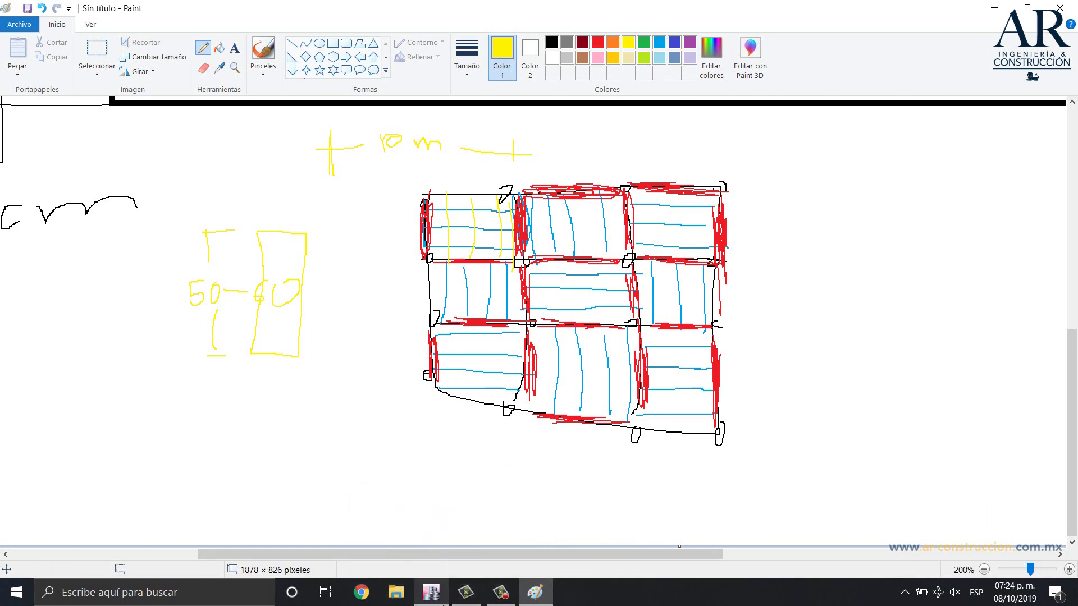
pyautogui.moveTo(443, 599)
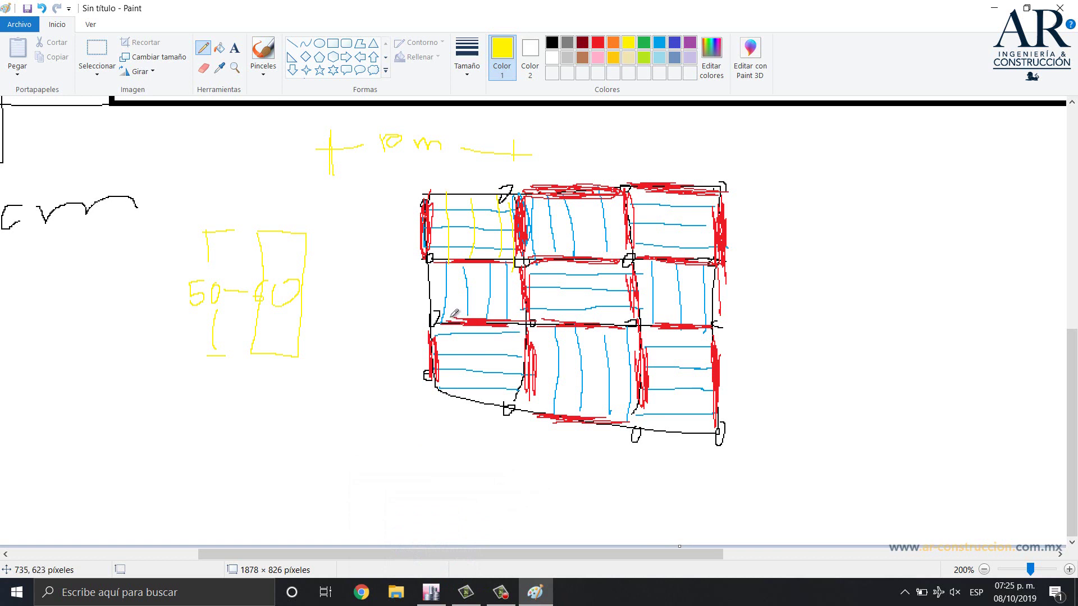
pyautogui.click(431, 592)
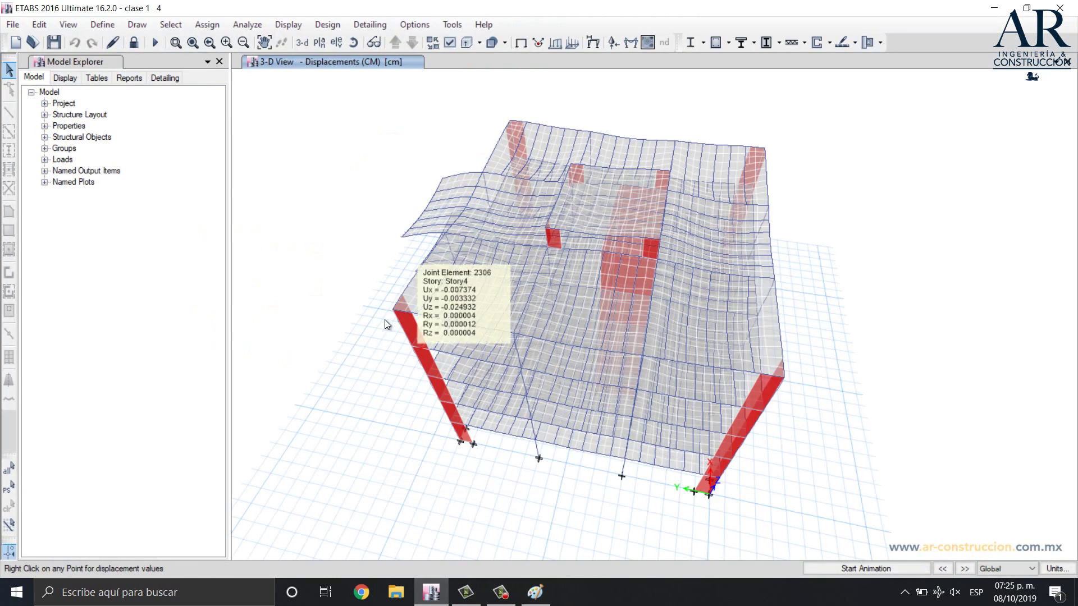
pyautogui.click(171, 24)
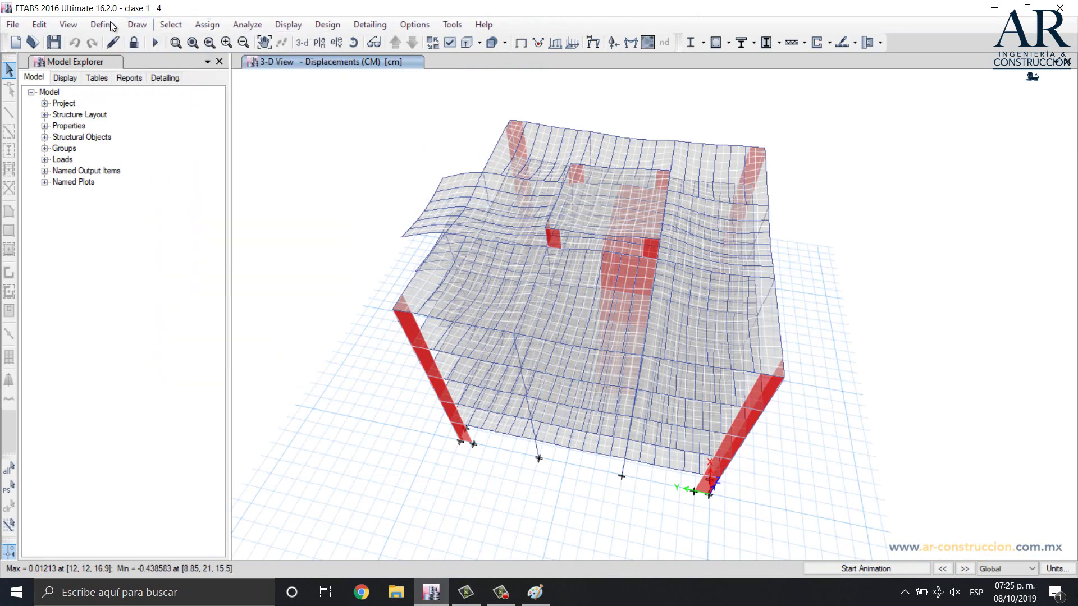
pyautogui.moveTo(102, 25)
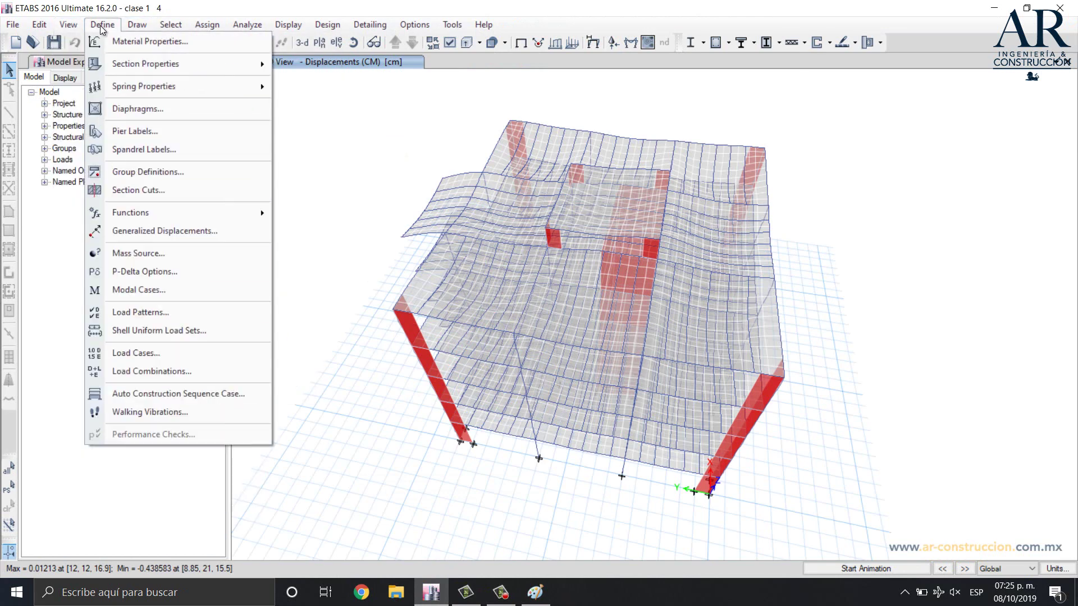
pyautogui.click(170, 415)
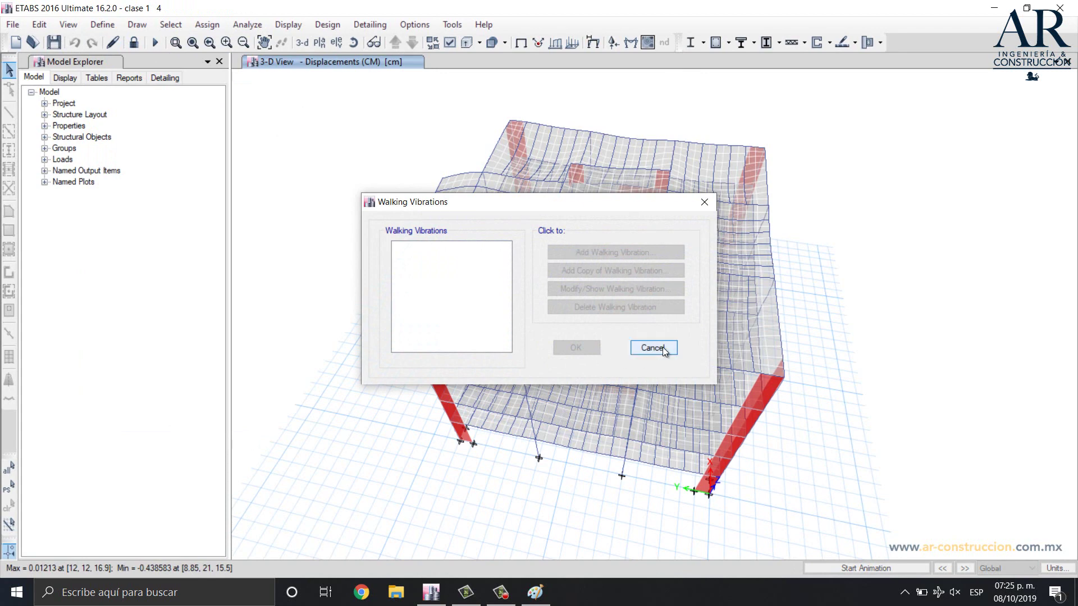
pyautogui.click(703, 203)
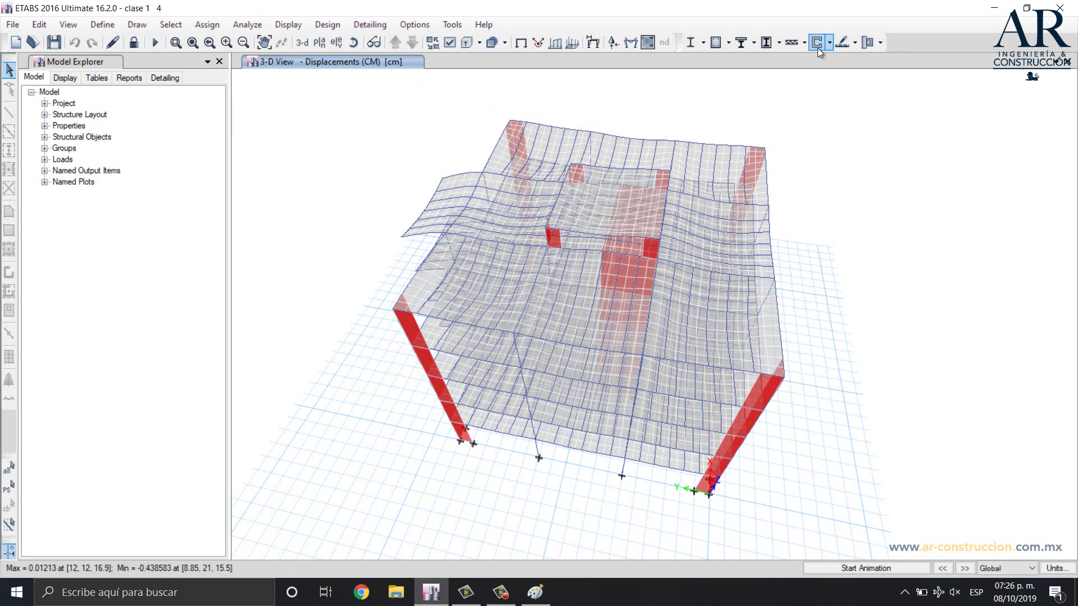
# Review the framing sketch in Paint and return to the deformed 3D view in ETABS
pyautogui.moveTo(693, 185)
pyautogui.click(535, 593)
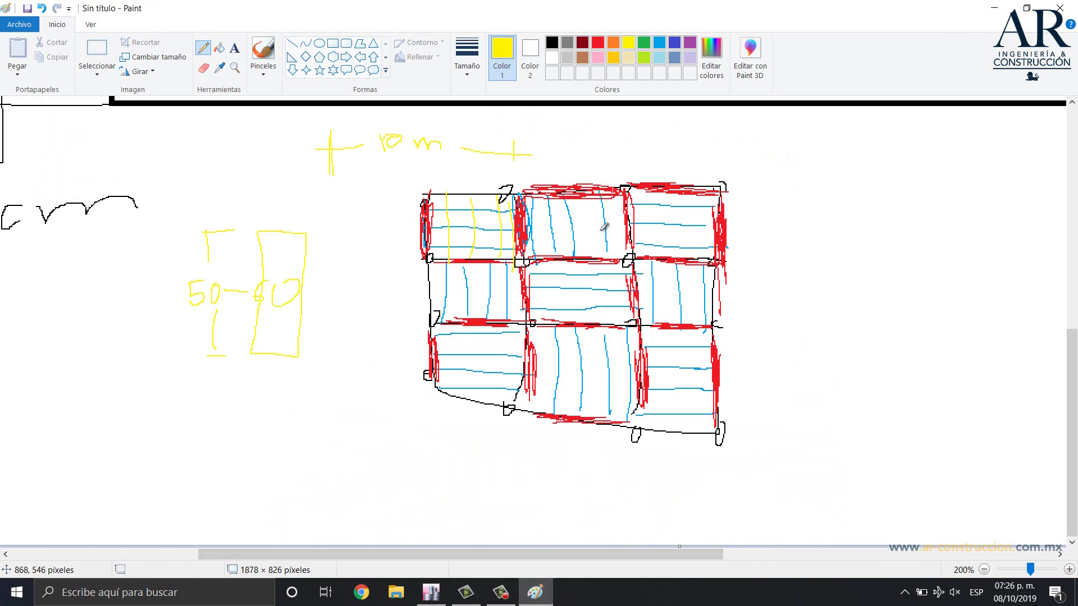
pyautogui.moveTo(815, 318)
pyautogui.mouseDown()
pyautogui.moveTo(699, 213)
pyautogui.moveTo(651, 472)
pyautogui.moveTo(366, 331)
pyautogui.moveTo(365, 357)
pyautogui.mouseUp()
pyautogui.click(554, 596)
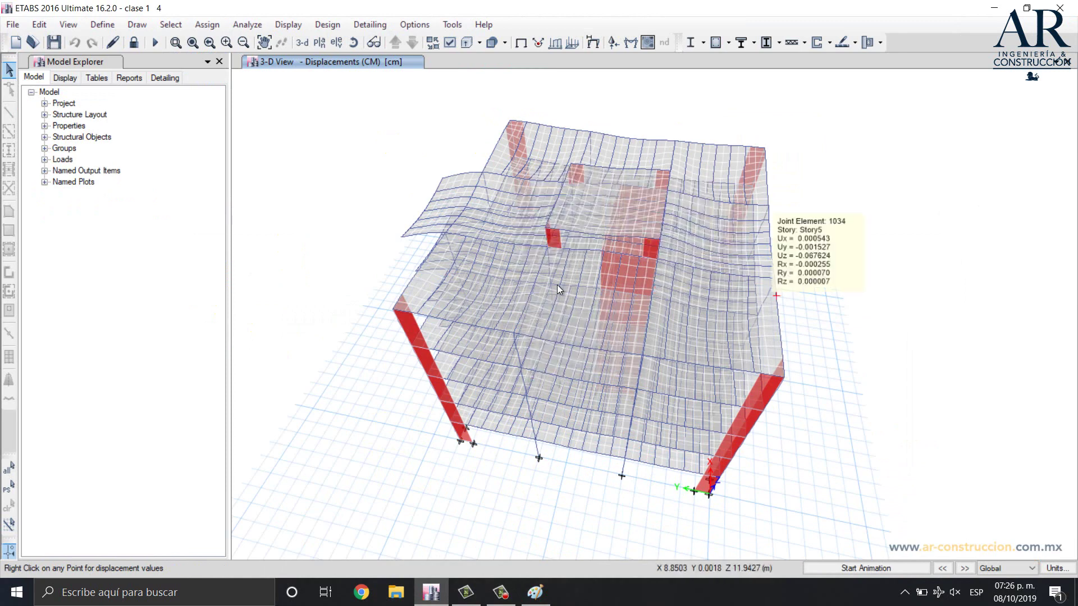
# Run the shear wall design check on the model to obtain the pier longitudinal reinforcing areas
pyautogui.click(820, 48)
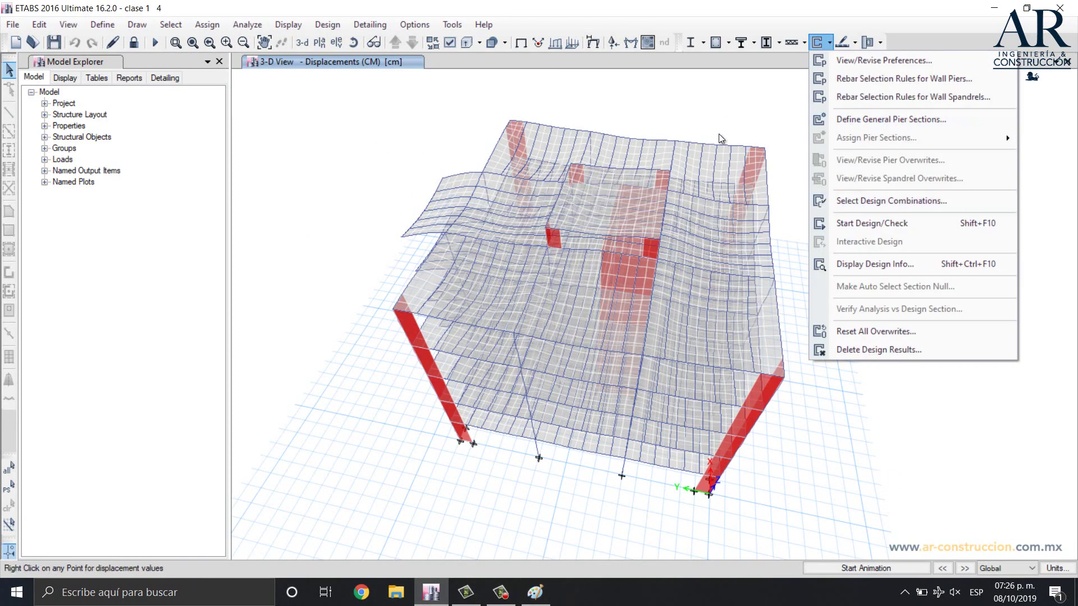
pyautogui.click(705, 80)
pyautogui.click(817, 43)
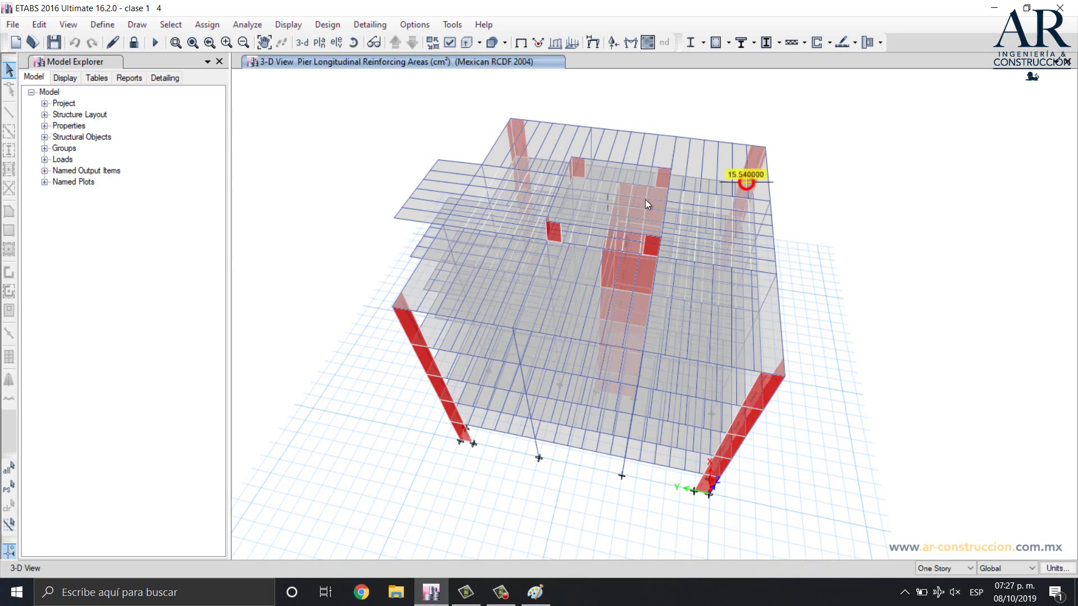
# Examine the longitudinal reinforcing areas on the front corner pier at close range
pyautogui.click(830, 43)
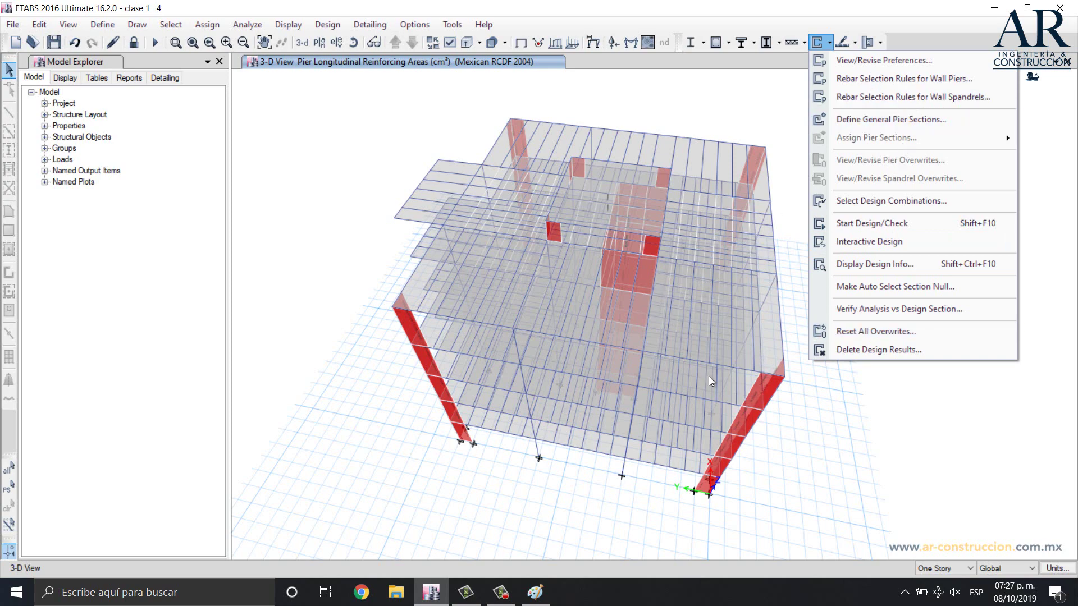
pyautogui.click(773, 430)
pyautogui.moveTo(773, 430); pyautogui.dragTo(727, 358, button='middle')
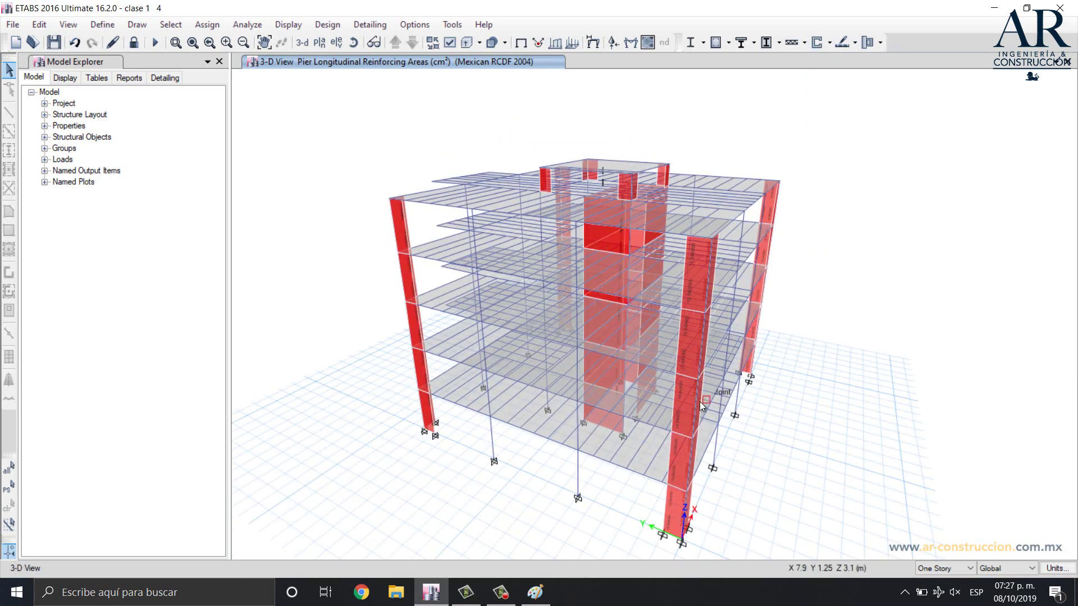
pyautogui.scroll(5, 685, 378)
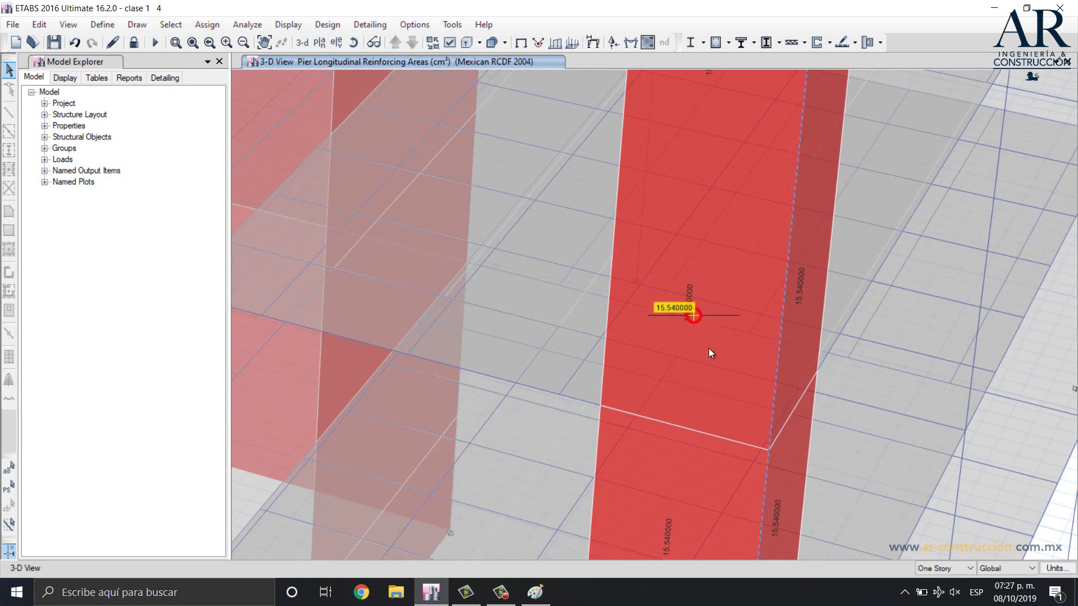
# Open the shear wall design results display options and inspect the longitudinal reinforcing at the base of the front corner pier
pyautogui.click(831, 43)
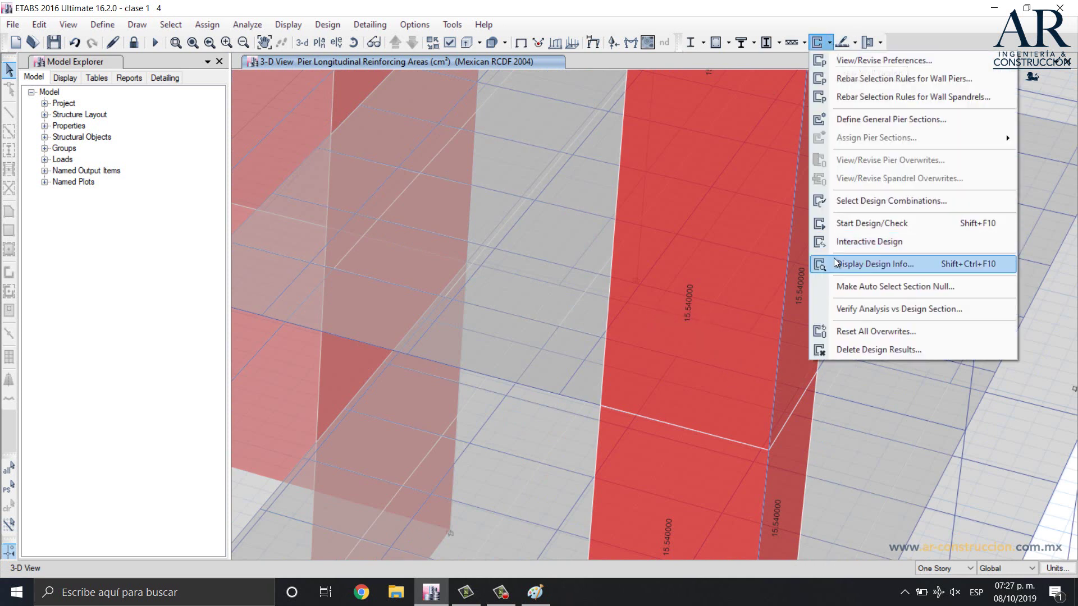
pyautogui.click(878, 263)
pyautogui.moveTo(561, 183); pyautogui.dragTo(353, 194)
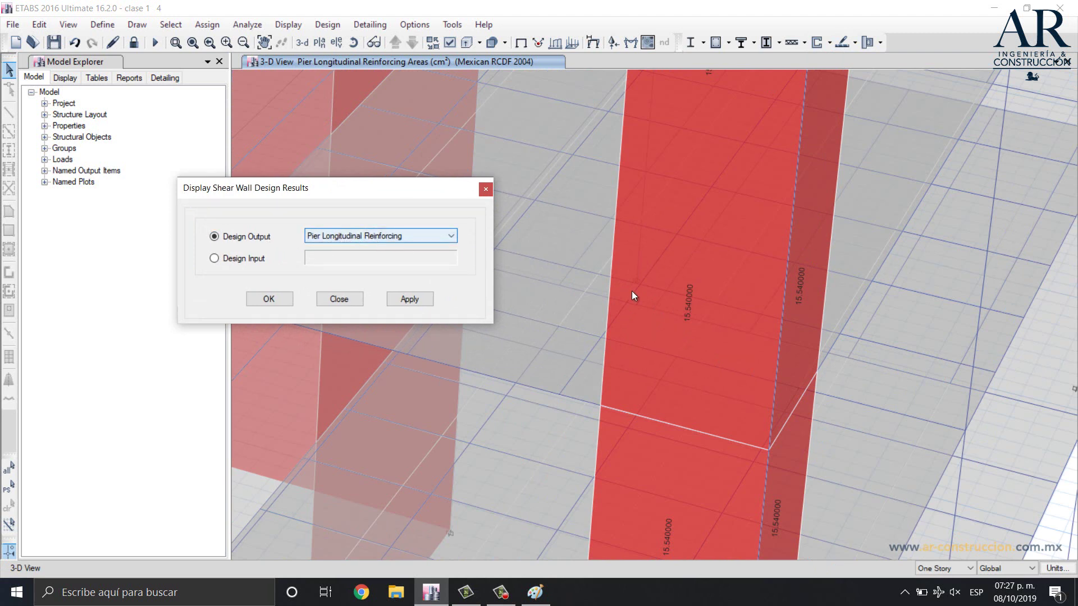
pyautogui.click(694, 310)
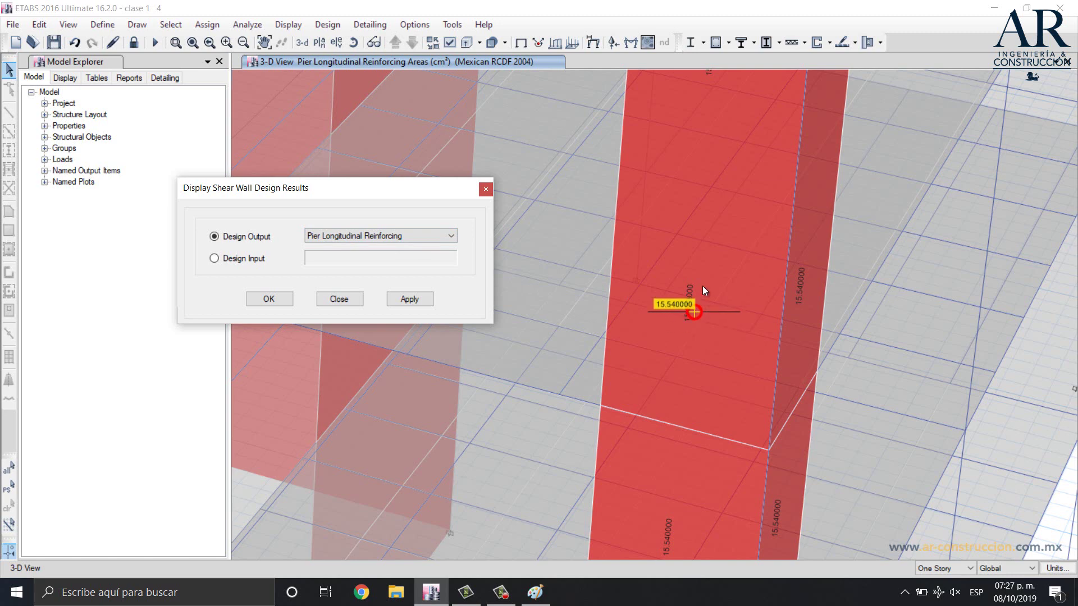
pyautogui.scroll(-8, 702, 287)
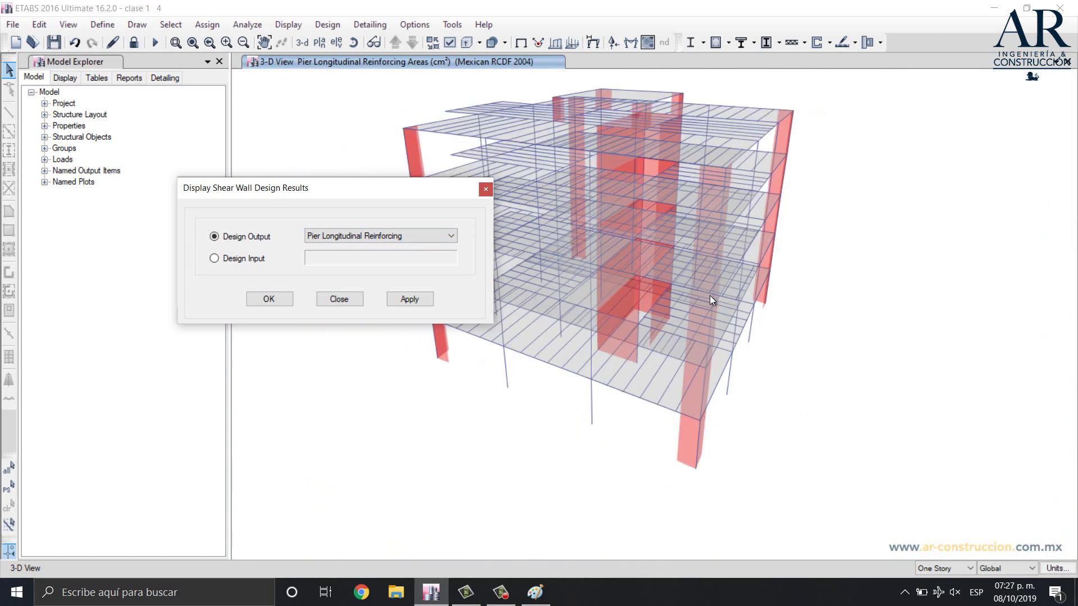
pyautogui.scroll(5, 695, 445)
pyautogui.moveTo(736, 416); pyautogui.dragTo(758, 359, button='middle')
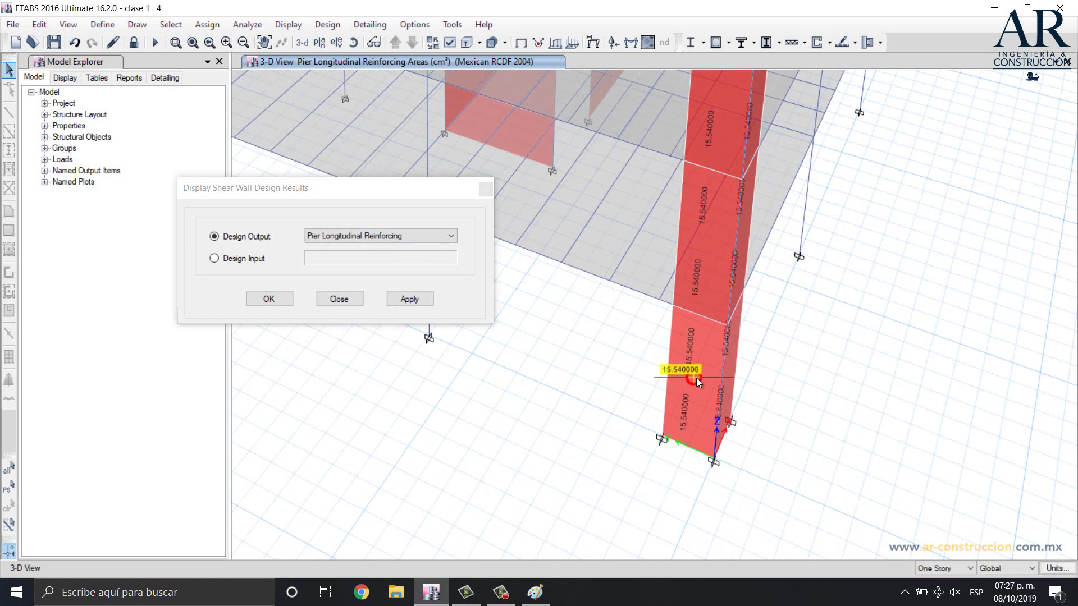
# Display the Pier D/C Ratios on the walls, followed by the Pier Reinforcing Ratios
pyautogui.click(453, 236)
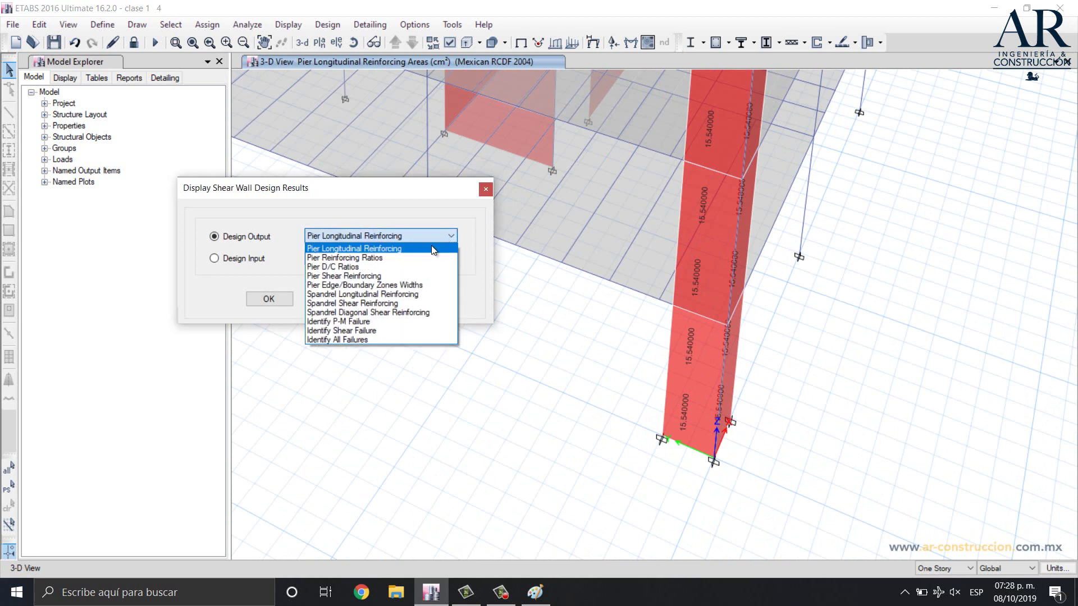
pyautogui.click(396, 266)
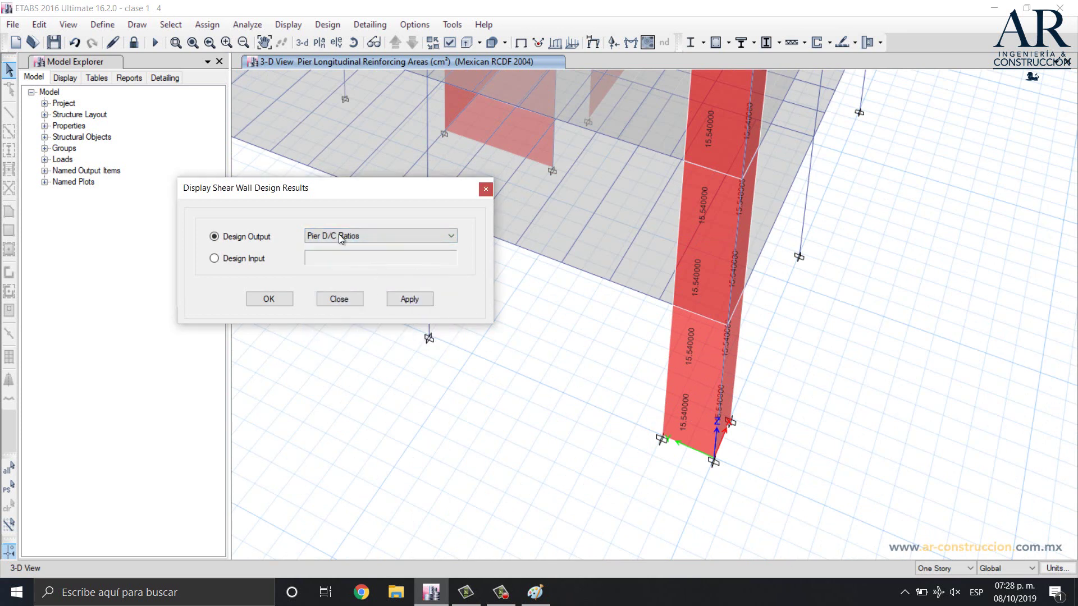
pyautogui.click(426, 235)
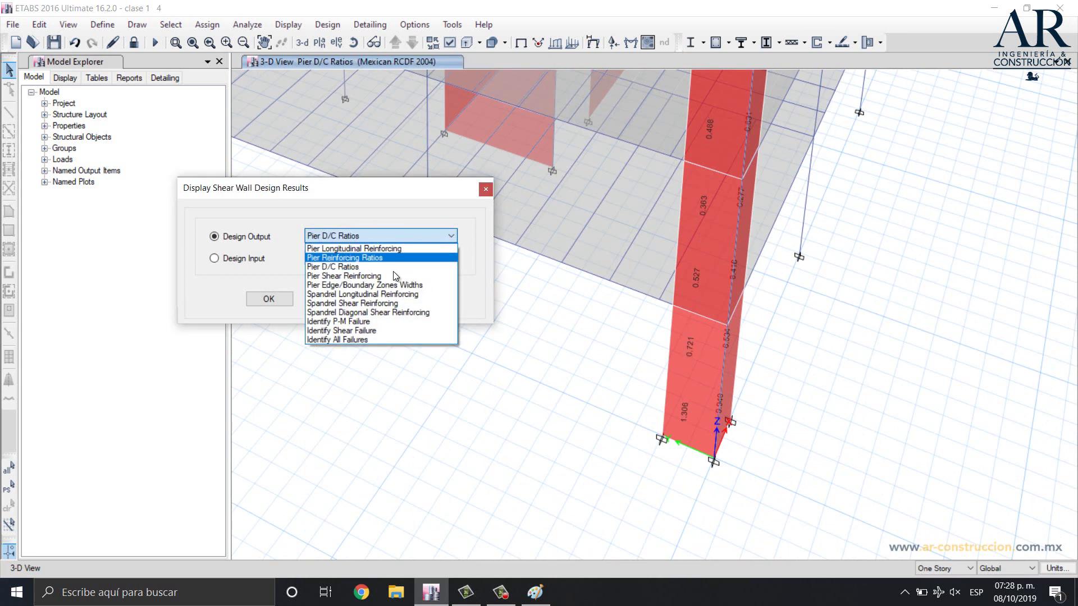
pyautogui.click(358, 258)
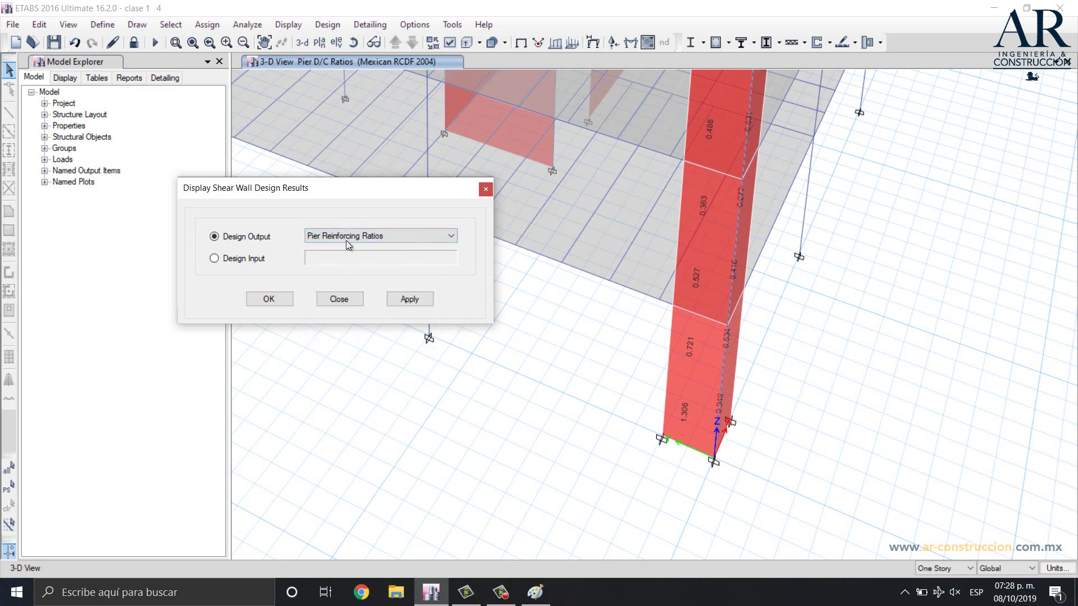
pyautogui.click(409, 298)
# Display the Pier Shear Reinforcing on the walls and return to the Pier Longitudinal Reinforcing output
pyautogui.click(430, 235)
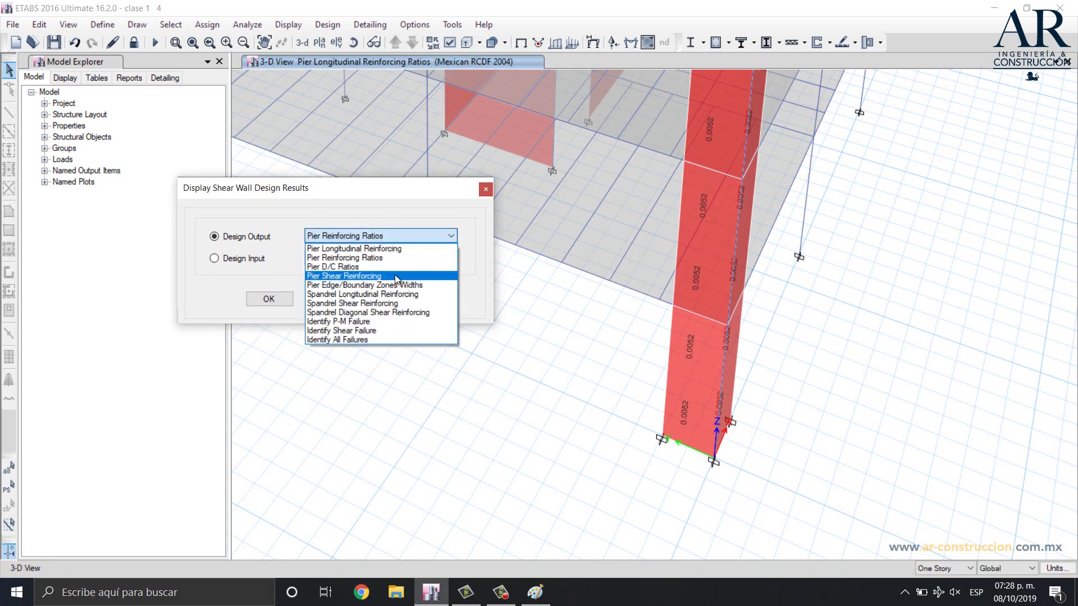
pyautogui.click(397, 276)
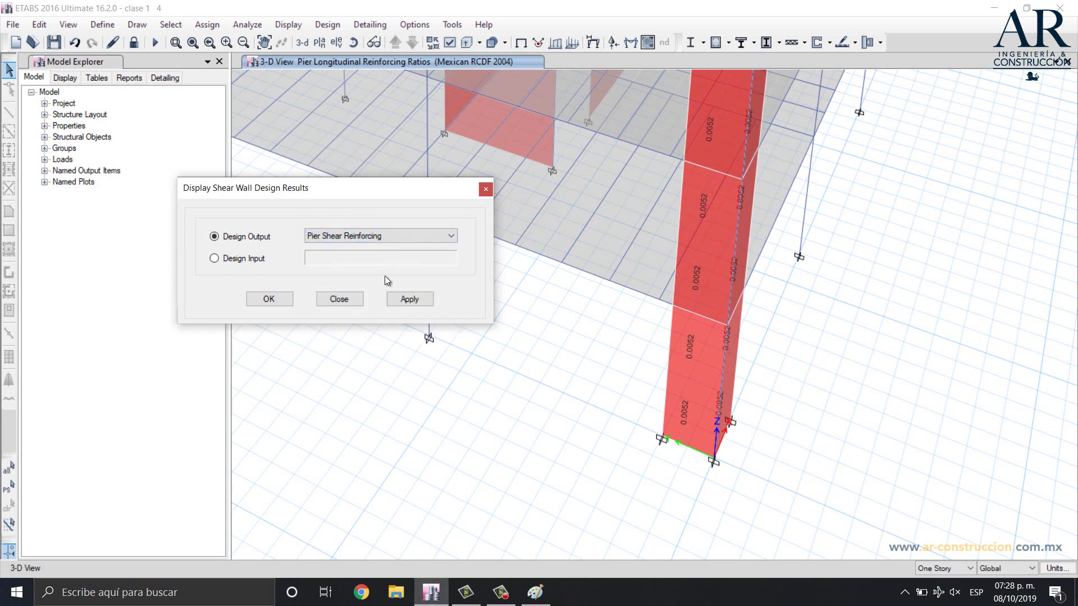
pyautogui.click(410, 300)
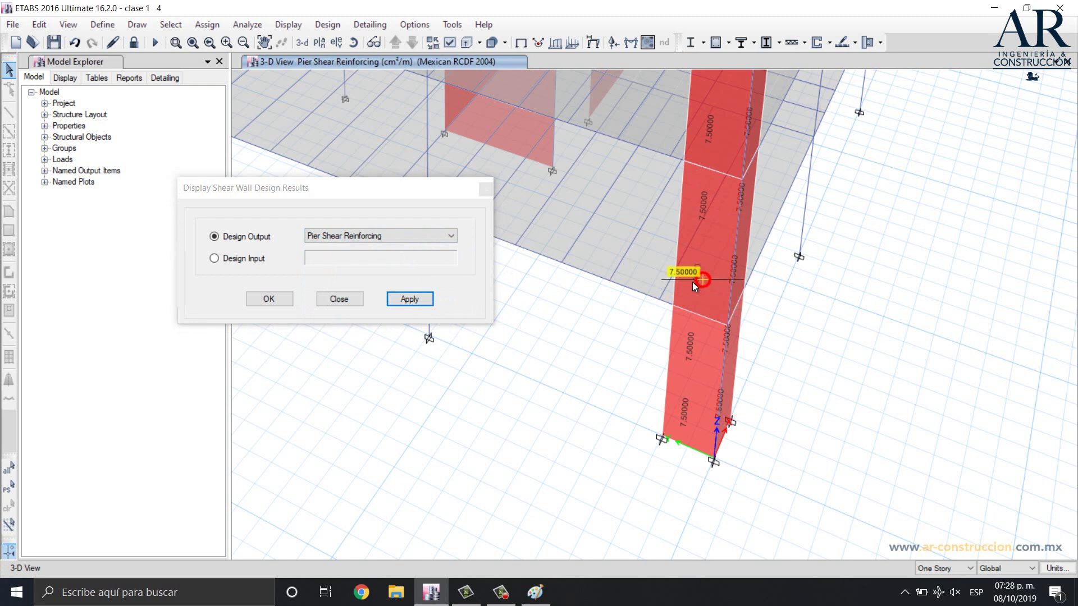
pyautogui.click(433, 236)
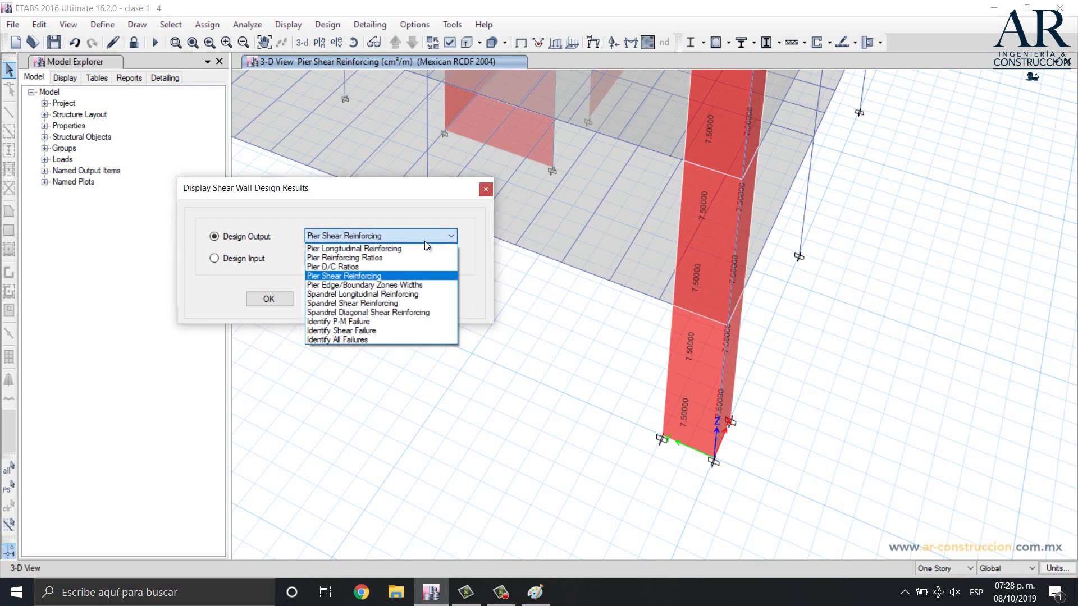
pyautogui.click(415, 249)
pyautogui.click(410, 299)
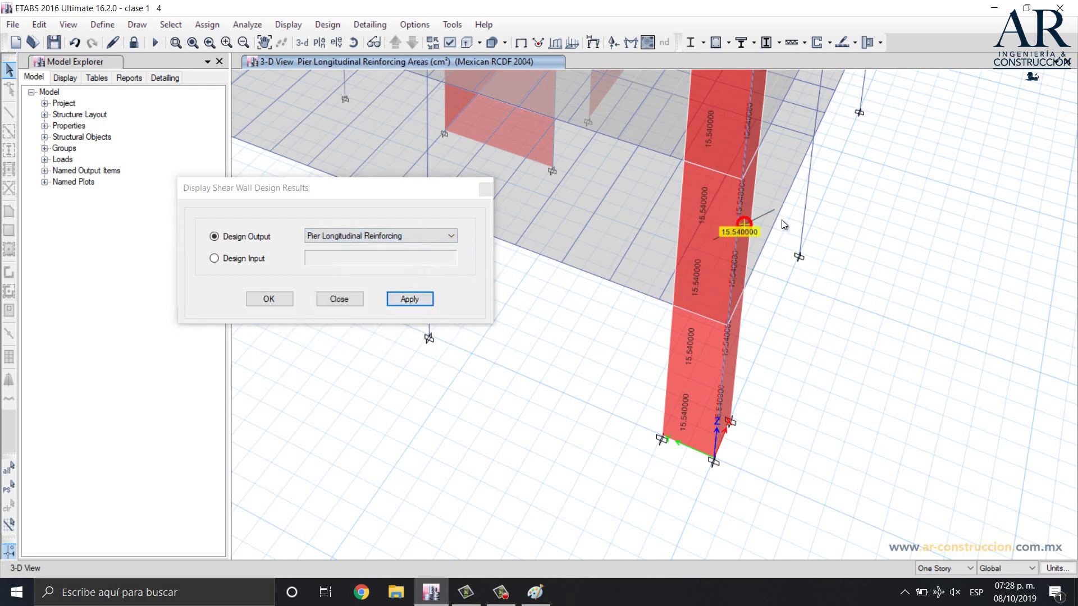
# Switch the displayed wall design output to Pier D/C Ratios and move the results dialog clear of the model
pyautogui.click(426, 235)
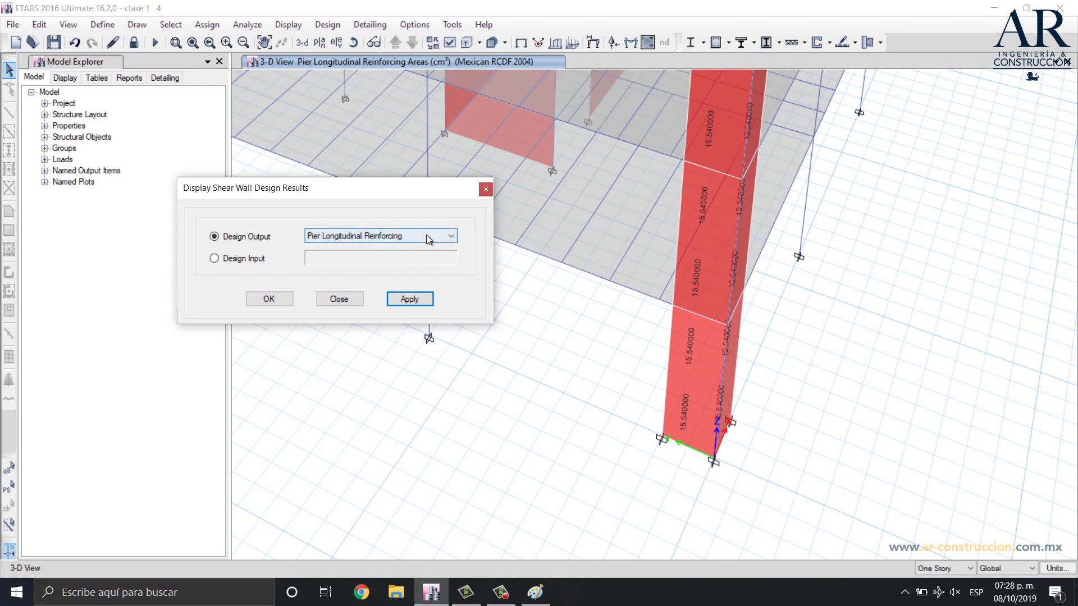
pyautogui.click(427, 236)
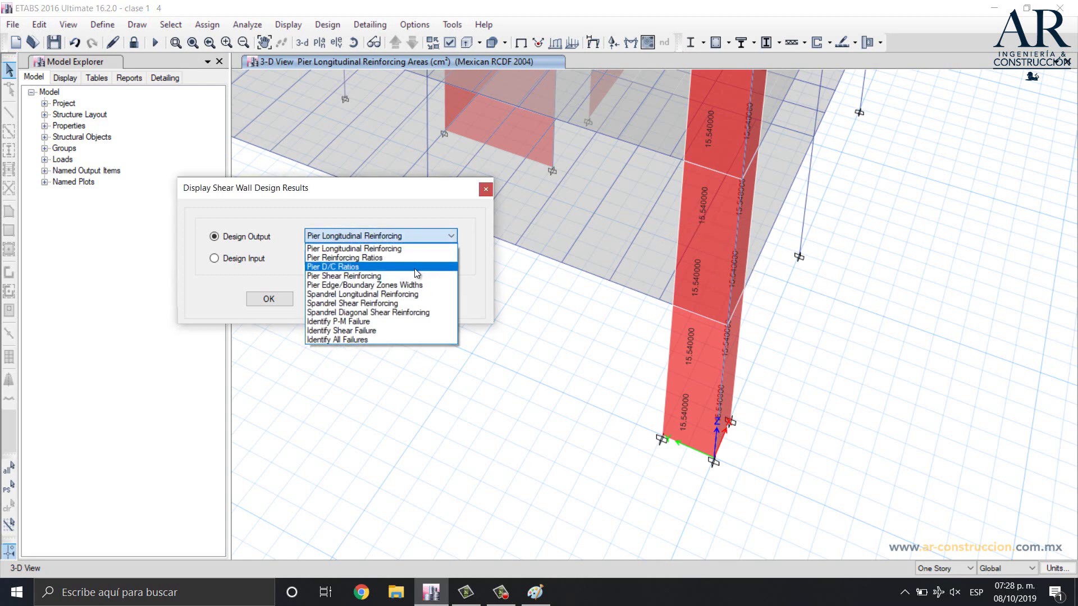
pyautogui.click(414, 267)
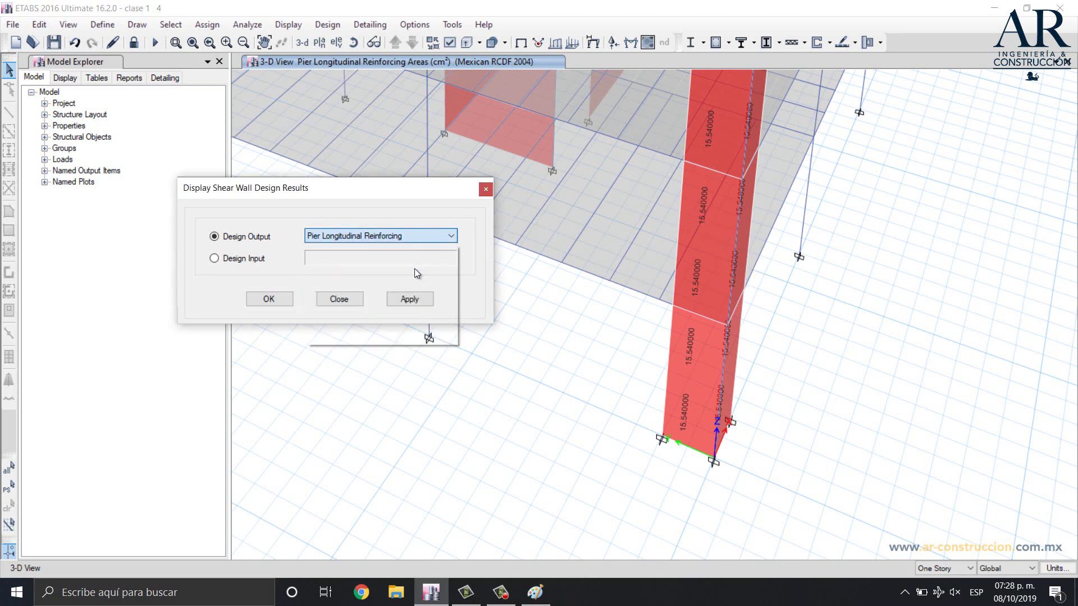
pyautogui.click(409, 296)
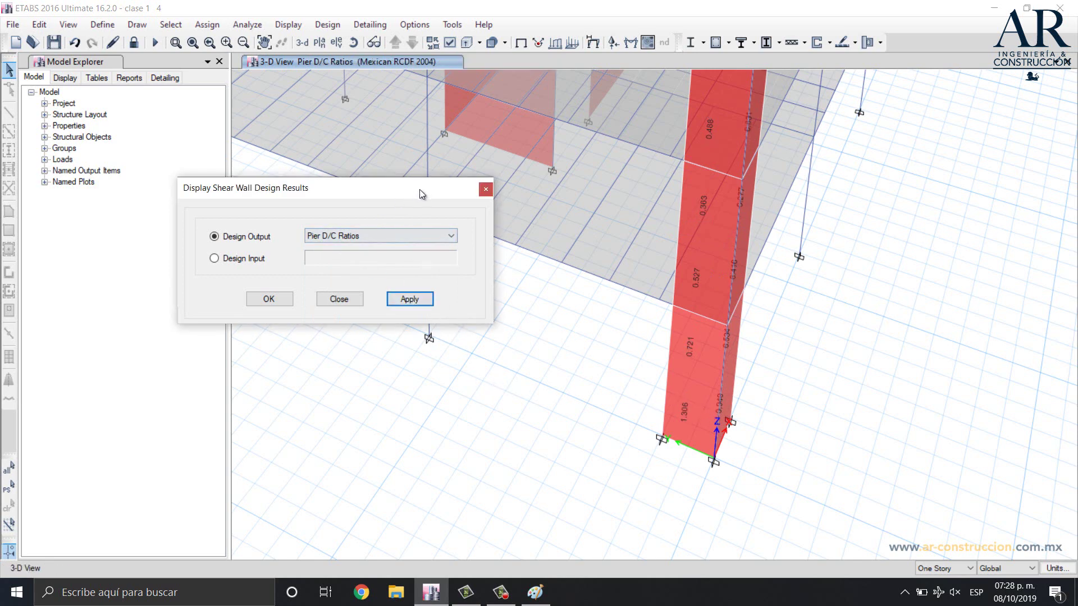
pyautogui.moveTo(422, 189); pyautogui.dragTo(420, 190)
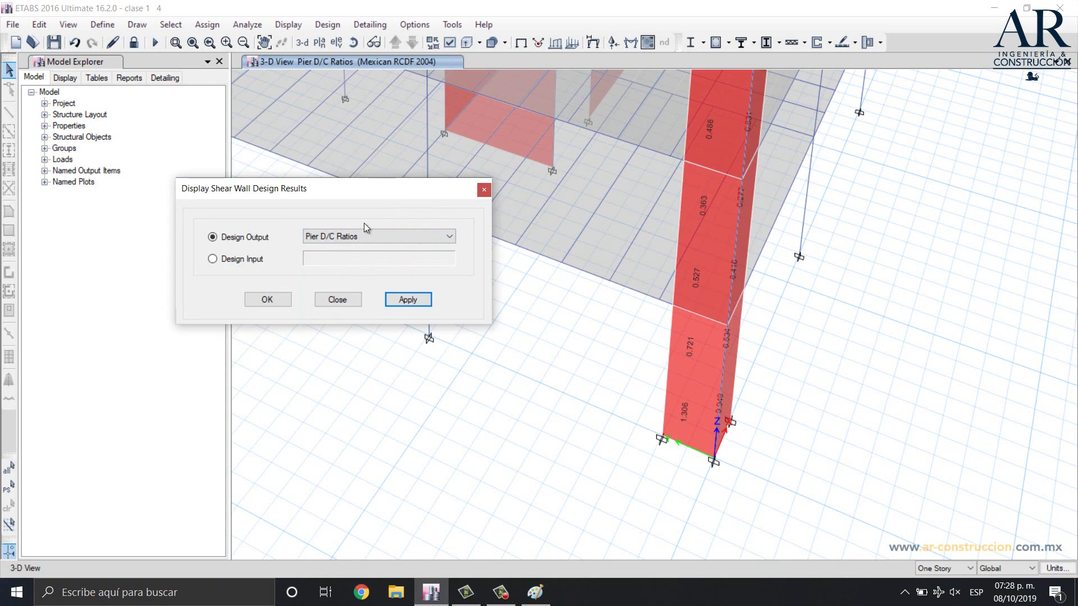
pyautogui.moveTo(440, 191); pyautogui.dragTo(265, 232)
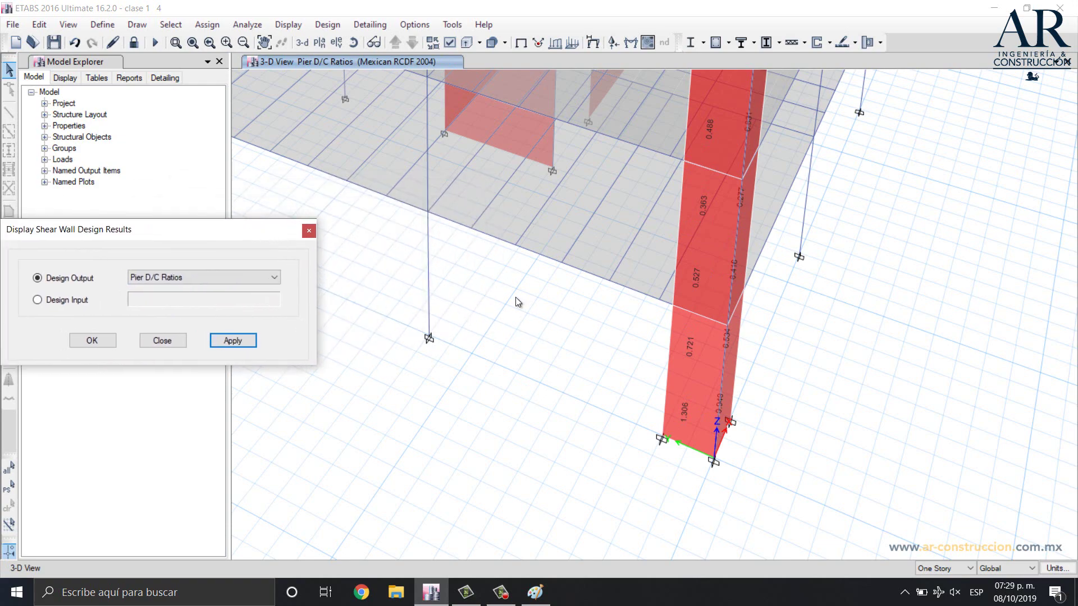
# Examine the D/C ratios along the front corner pier, storey by storey from its top down to its base
pyautogui.scroll(-6, 673, 398)
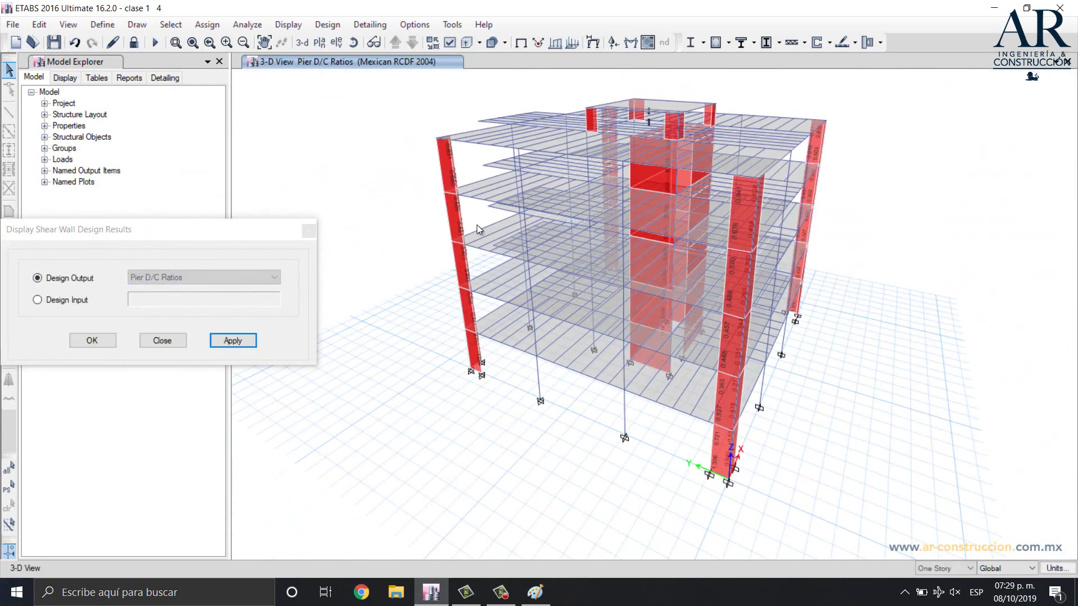
pyautogui.scroll(4, 762, 290)
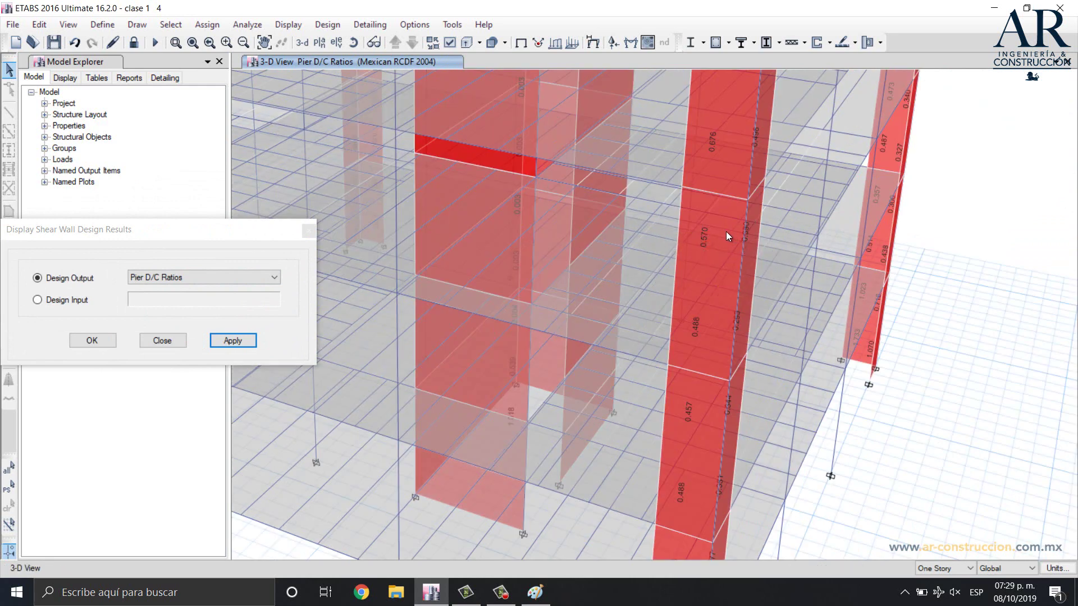
pyautogui.scroll(-5, 726, 295)
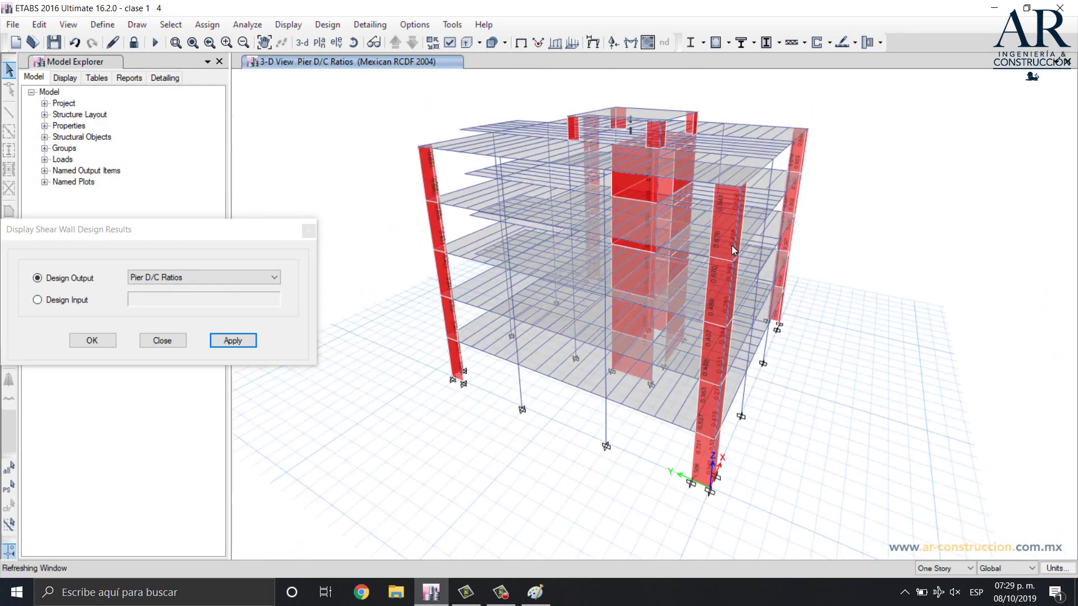
pyautogui.scroll(10, 732, 245)
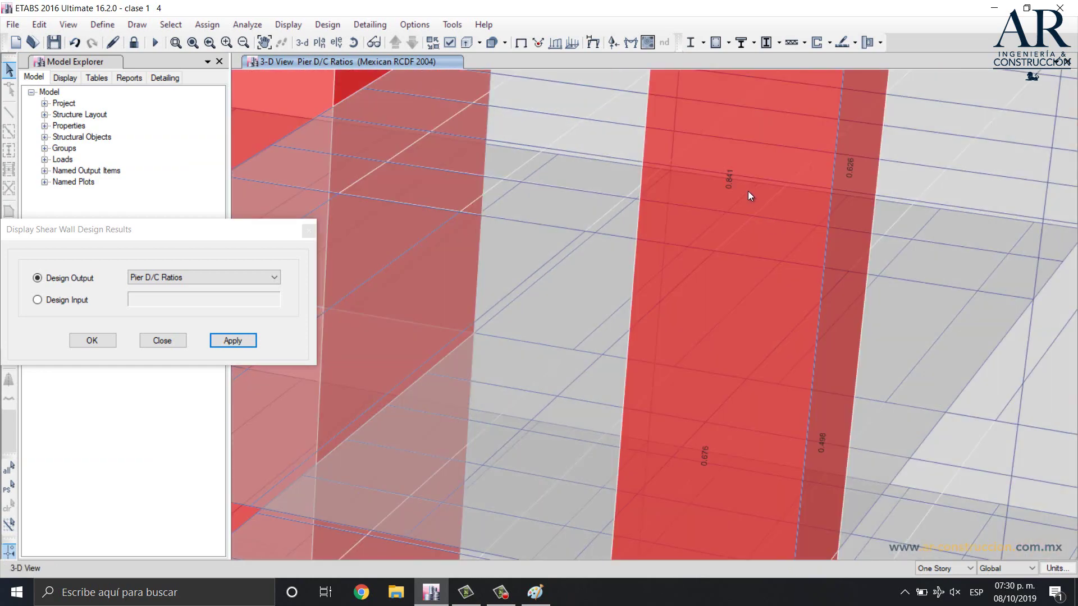
pyautogui.moveTo(798, 335); pyautogui.dragTo(813, 224, button='middle')
pyautogui.scroll(4, 709, 354)
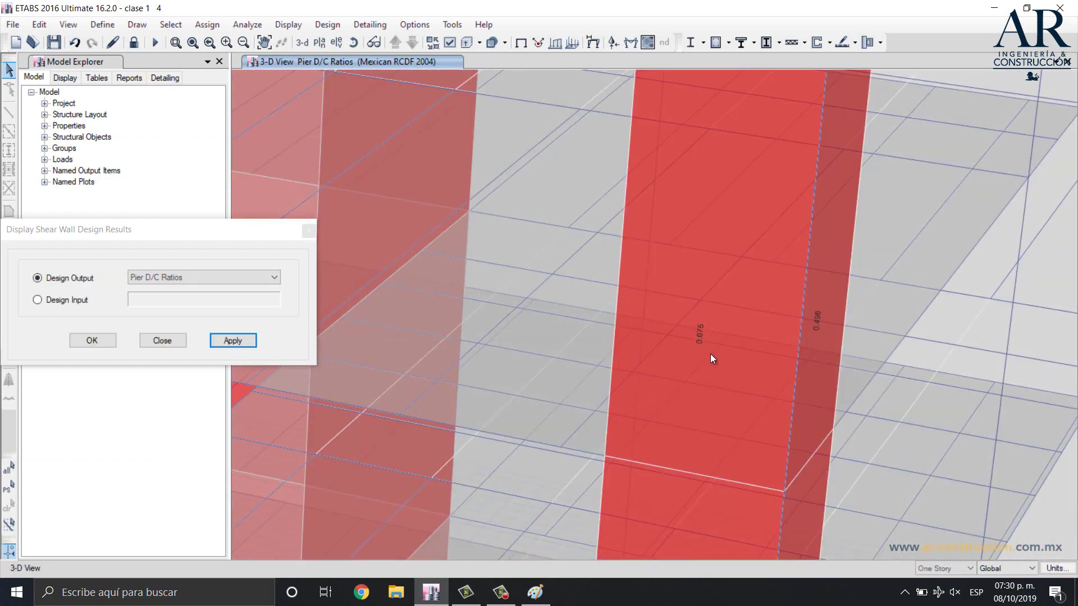
pyautogui.scroll(-6, 789, 378)
pyautogui.moveTo(789, 377); pyautogui.dragTo(783, 216, button='middle')
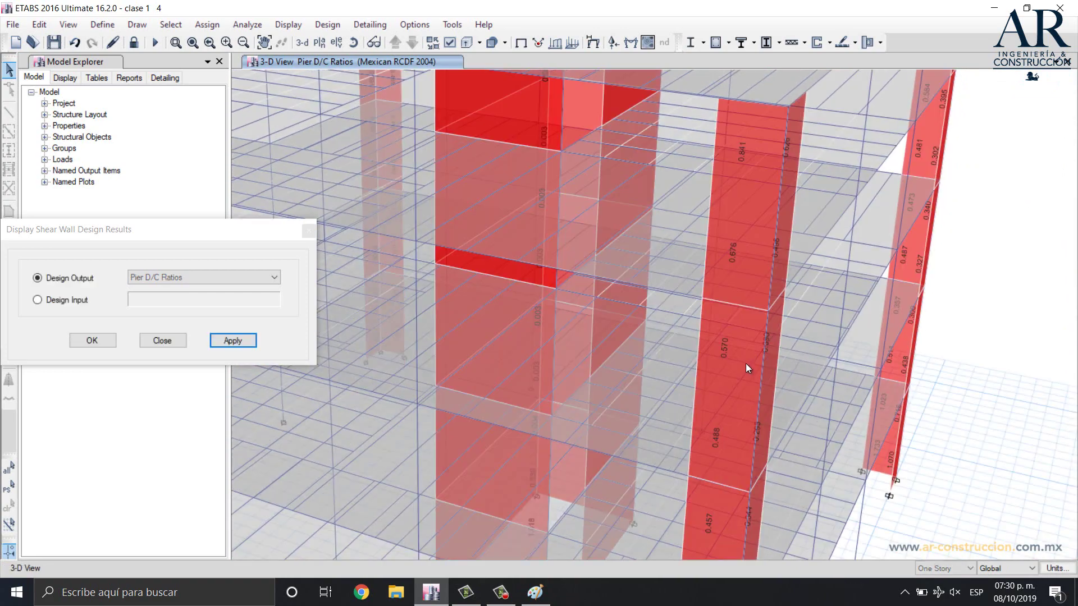
pyautogui.moveTo(763, 394); pyautogui.dragTo(755, 264, button='middle')
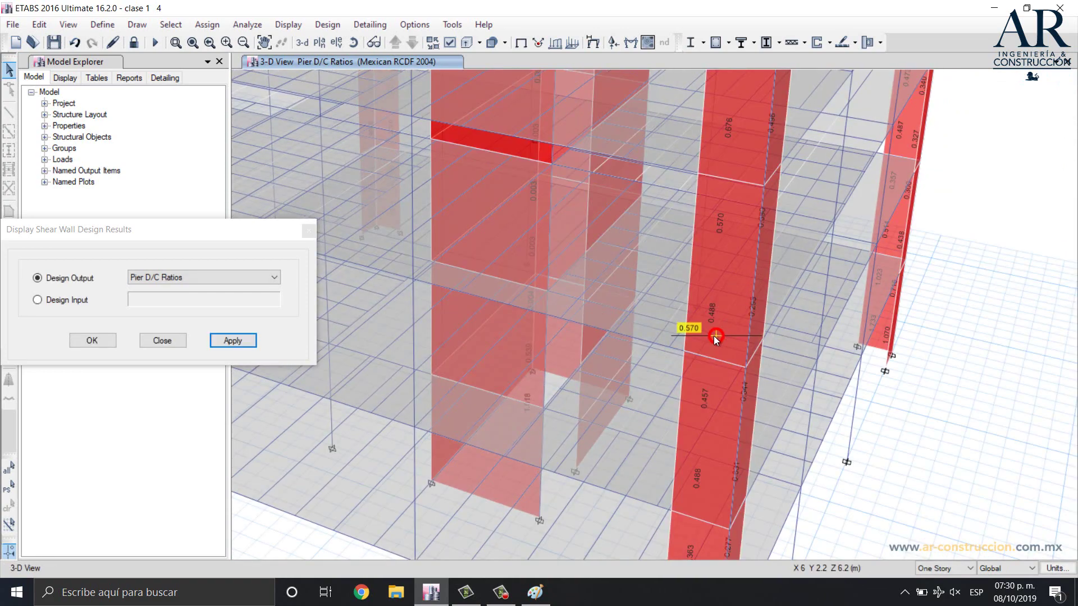
pyautogui.scroll(3, 713, 336)
pyautogui.scroll(-3, 730, 314)
pyautogui.moveTo(784, 374); pyautogui.dragTo(772, 309, button='middle')
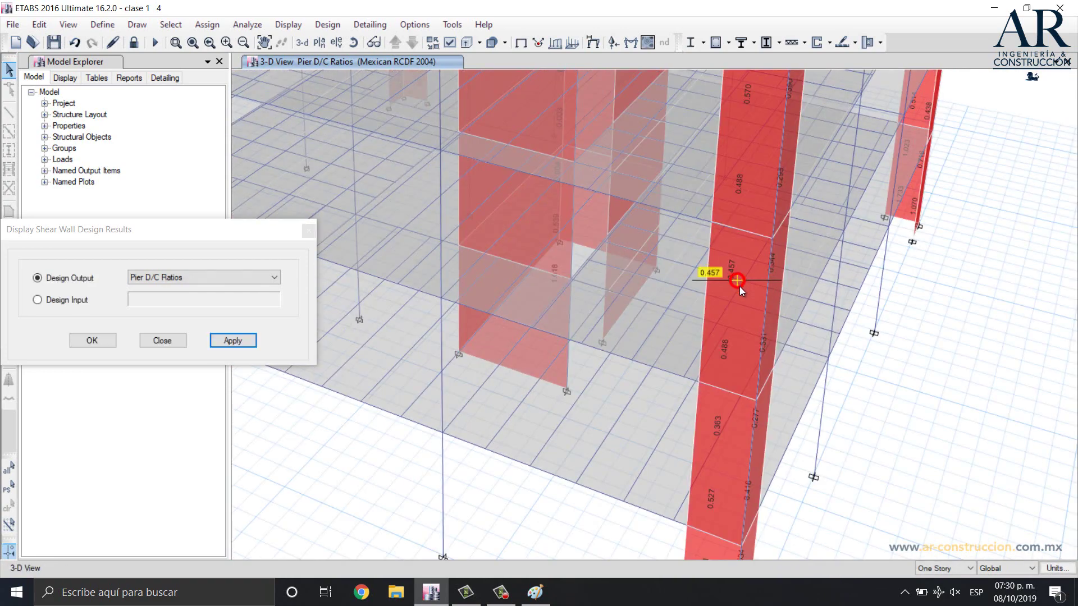
pyautogui.moveTo(844, 332); pyautogui.dragTo(816, 243, button='middle')
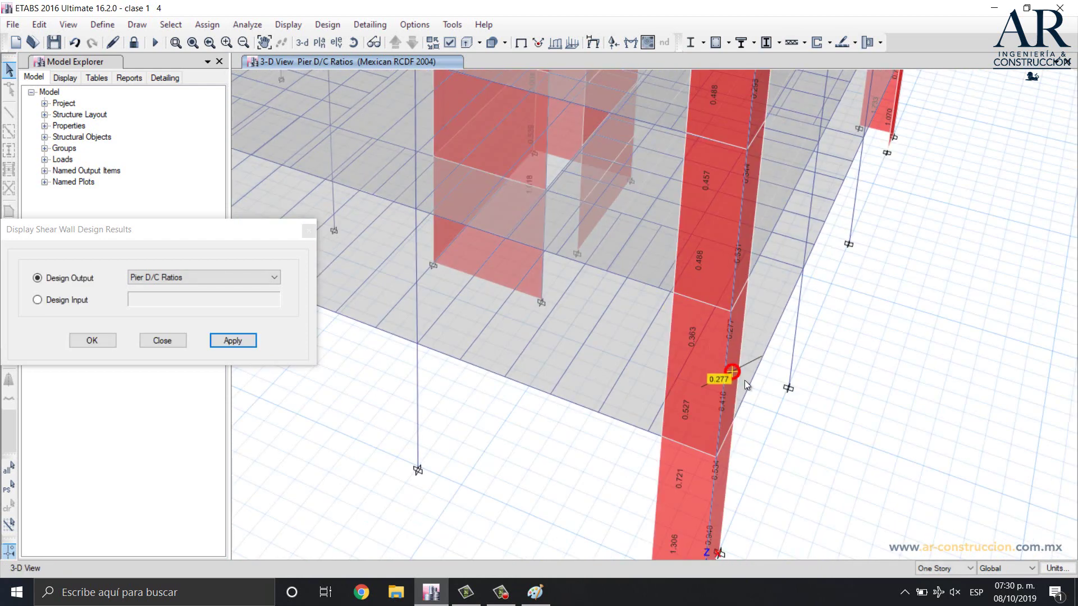
pyautogui.moveTo(762, 352); pyautogui.dragTo(771, 270, button='middle')
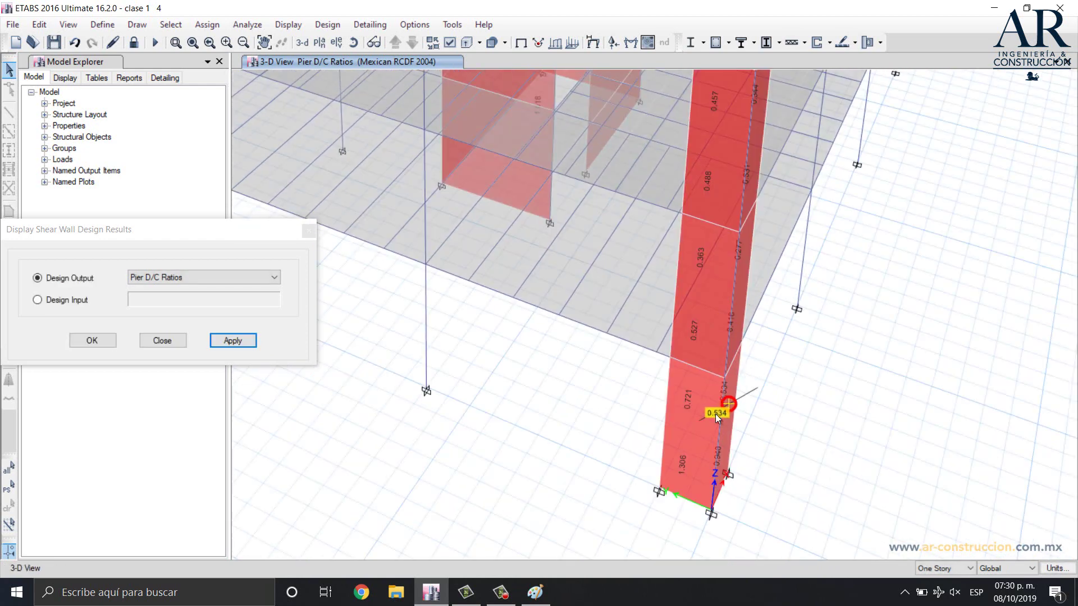
# Examine the base-level Pier D/C Ratios on the front corner pier and on the neighbouring corner pier
pyautogui.scroll(5, 716, 413)
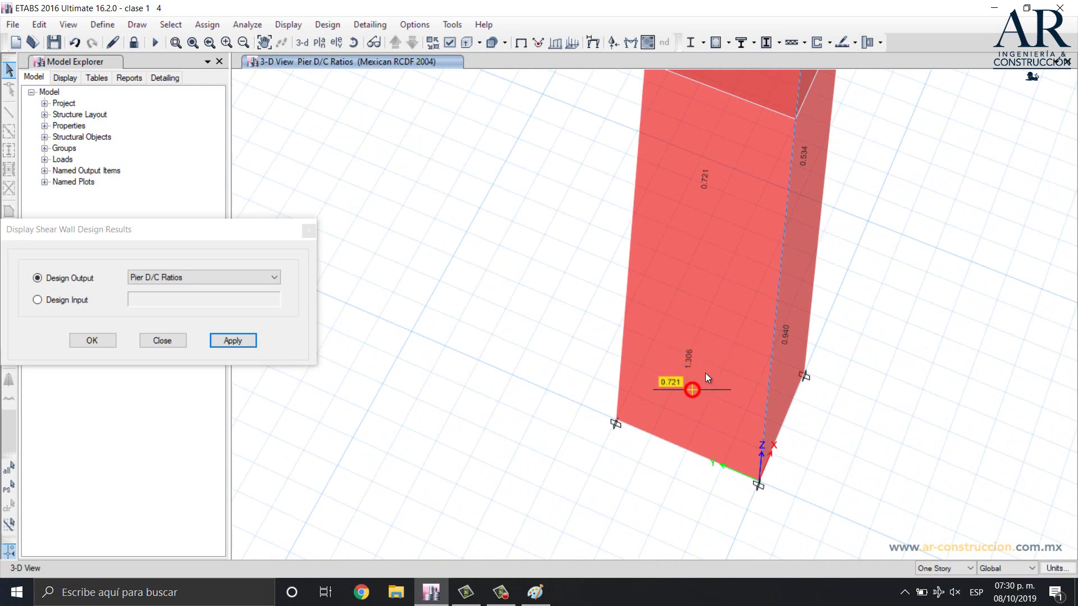
pyautogui.scroll(-5, 728, 377)
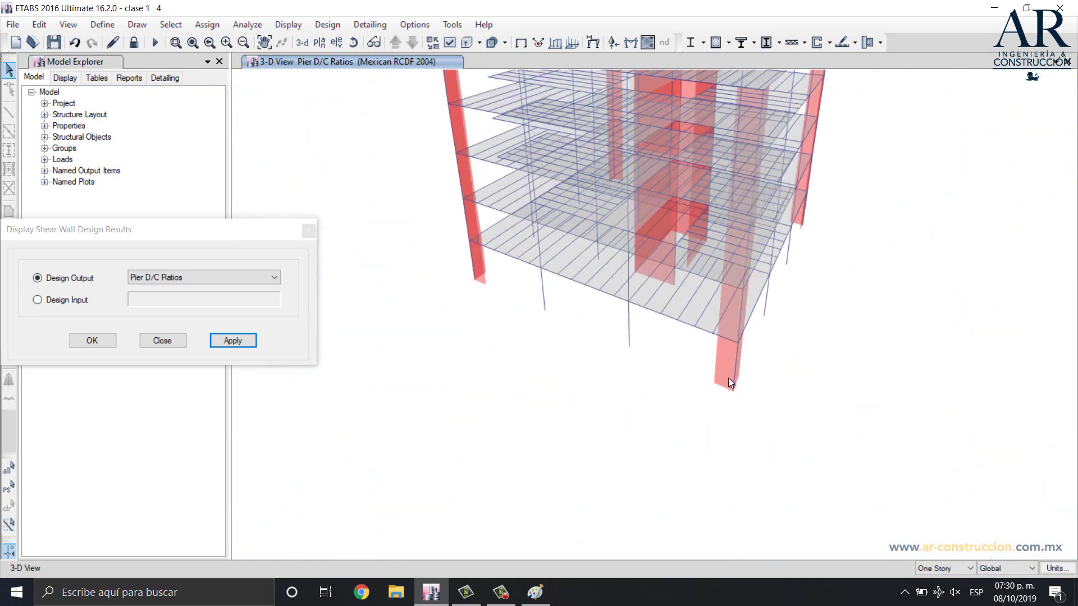
pyautogui.scroll(1, 565, 294)
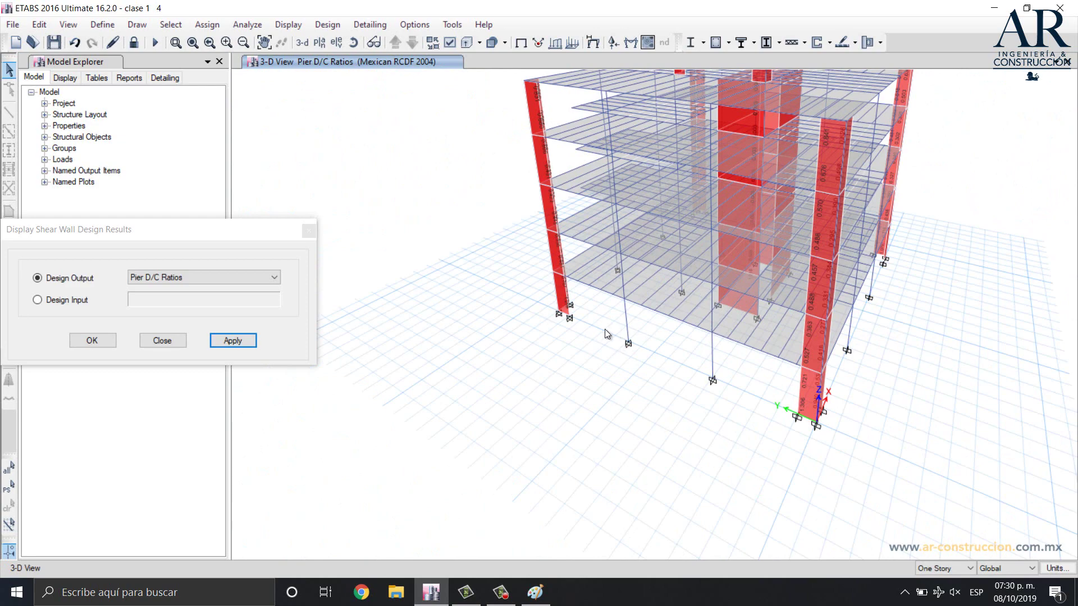
pyautogui.scroll(5, 612, 343)
pyautogui.scroll(-5, 634, 371)
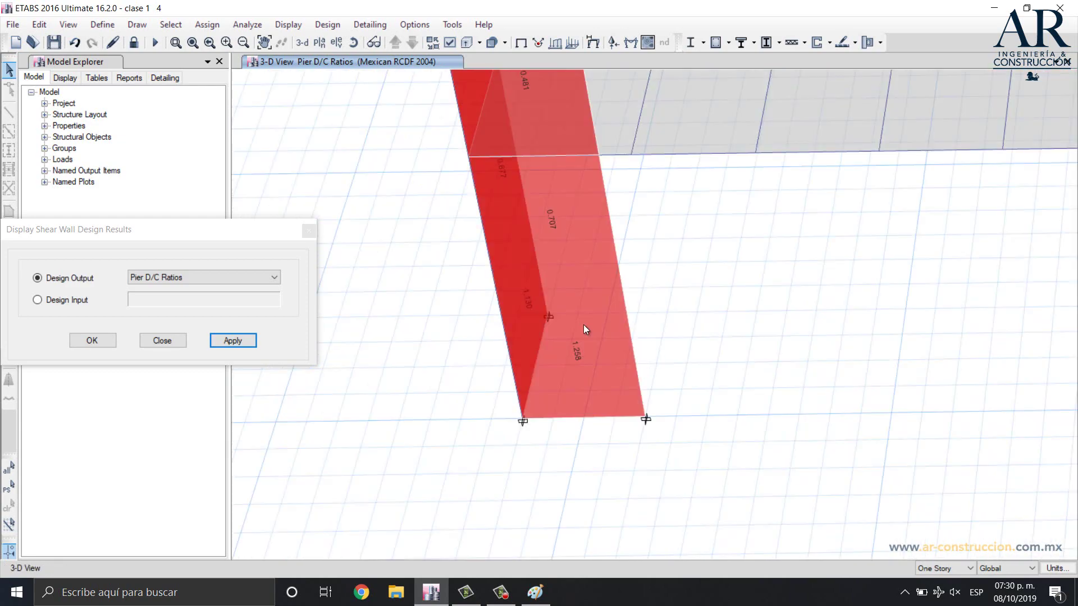
pyautogui.scroll(1, 679, 391)
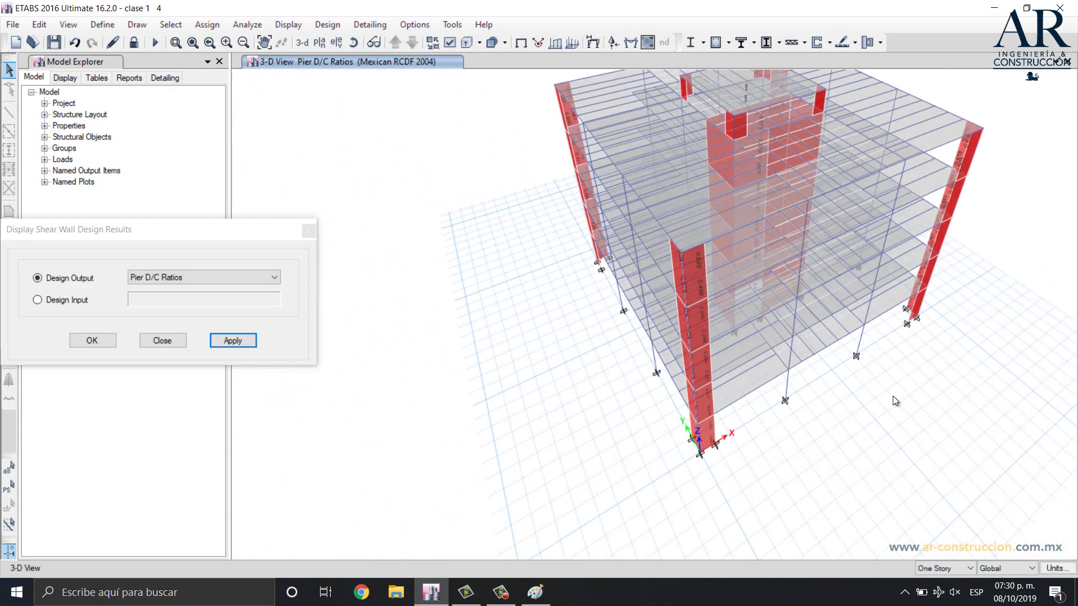
# Inspect the D/C ratios of the remaining corner piers from the other sides of the building, down to their bases
pyautogui.scroll(2, 775, 383)
pyautogui.moveTo(809, 432); pyautogui.dragTo(727, 397, button='middle')
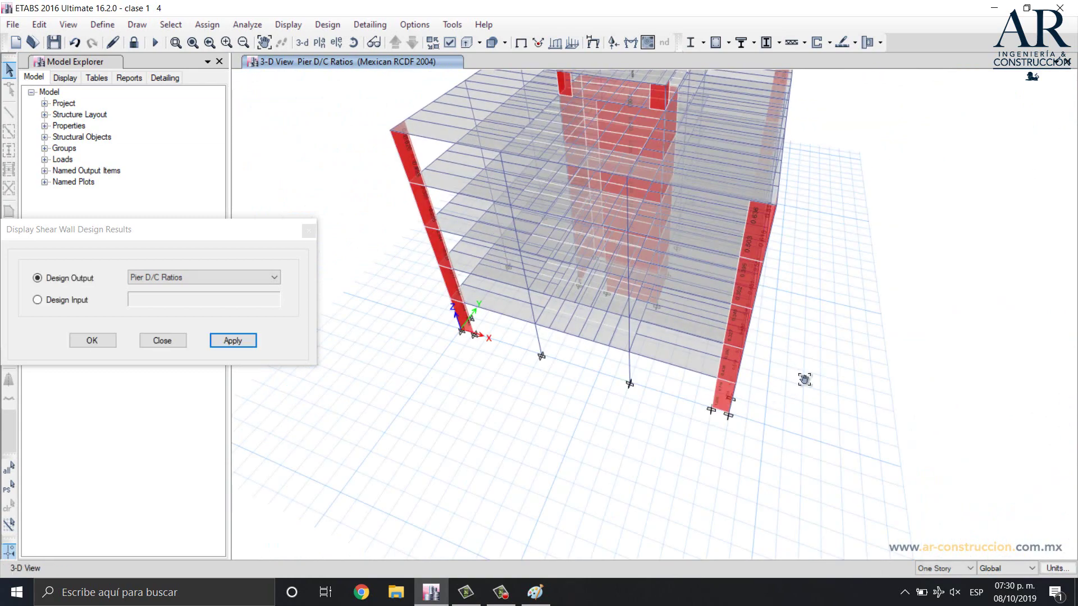
pyautogui.moveTo(803, 378); pyautogui.dragTo(713, 415, button='middle')
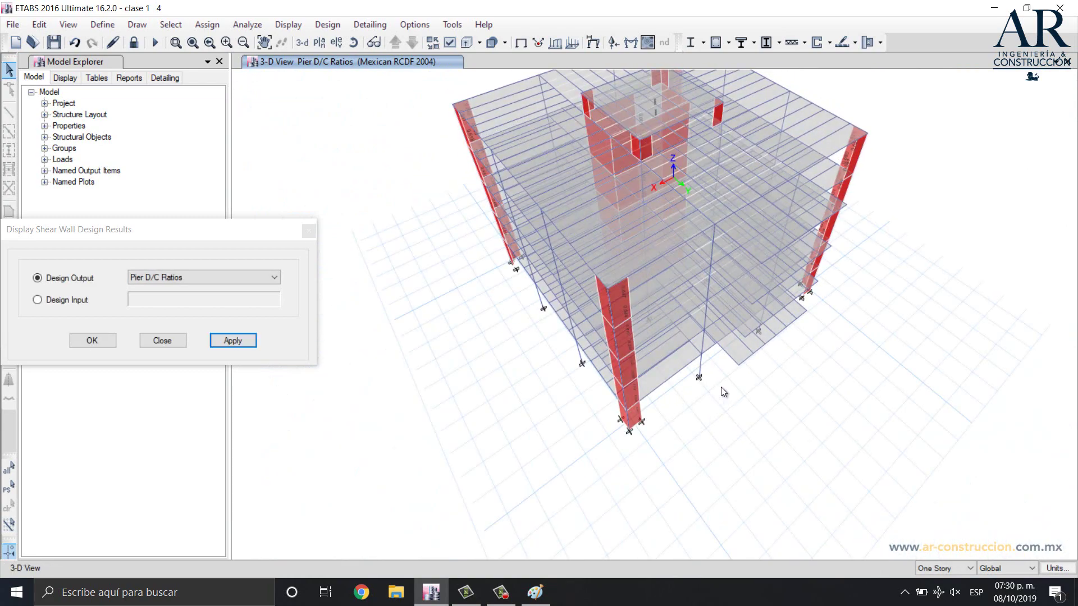
pyautogui.keyDown('shift'); pyautogui.moveTo(851, 349); pyautogui.dragTo(801, 346, button='middle'); pyautogui.keyUp('shift')
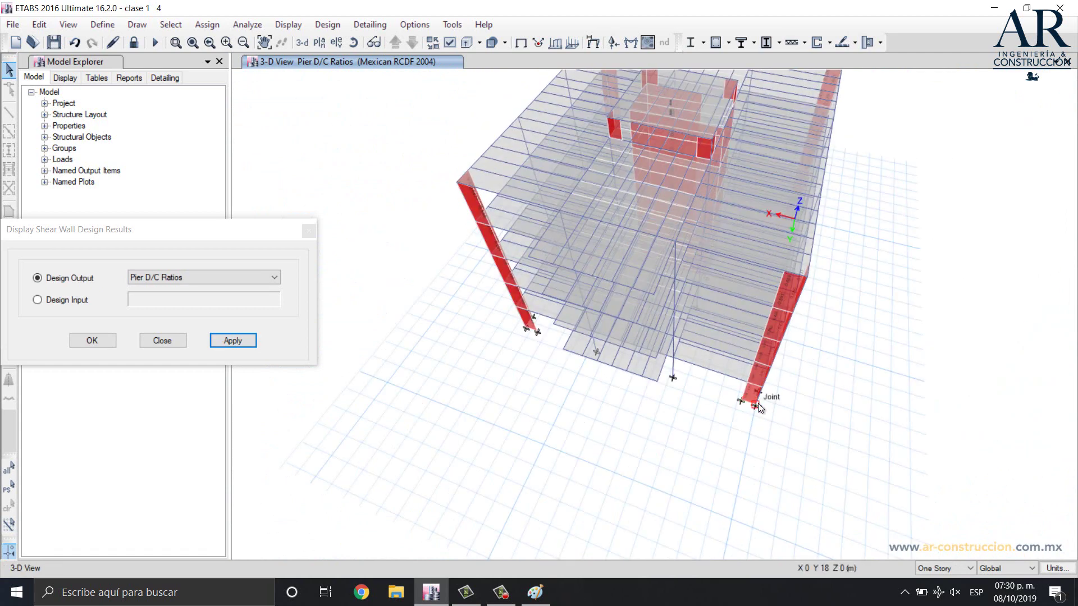
pyautogui.keyDown('shift'); pyautogui.moveTo(776, 388); pyautogui.dragTo(794, 341, button='middle'); pyautogui.keyUp('shift')
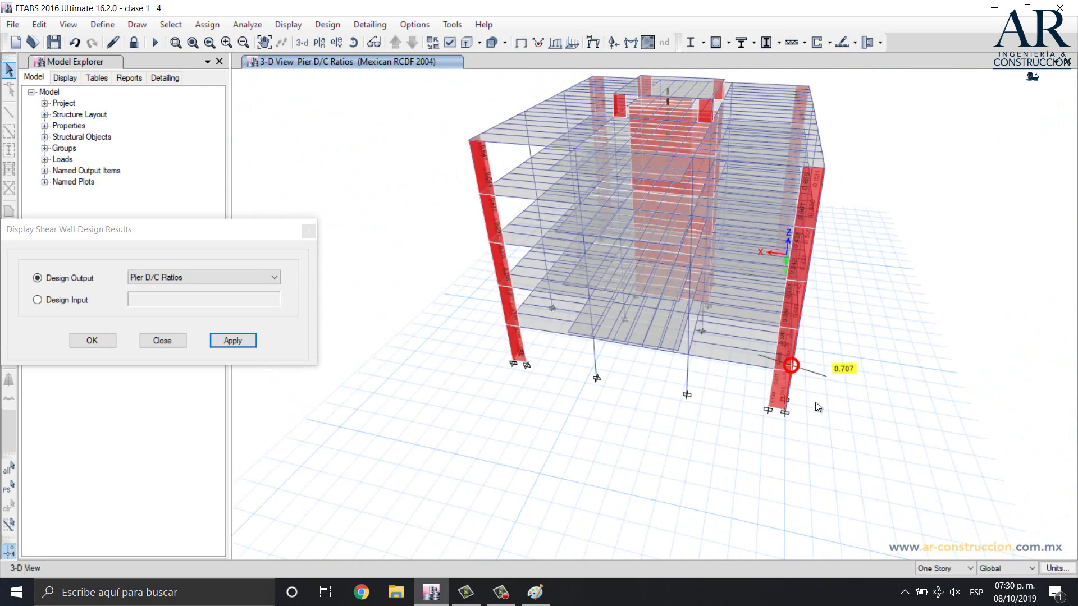
pyautogui.keyDown('shift'); pyautogui.moveTo(826, 400); pyautogui.dragTo(815, 328, button='middle'); pyautogui.keyUp('shift')
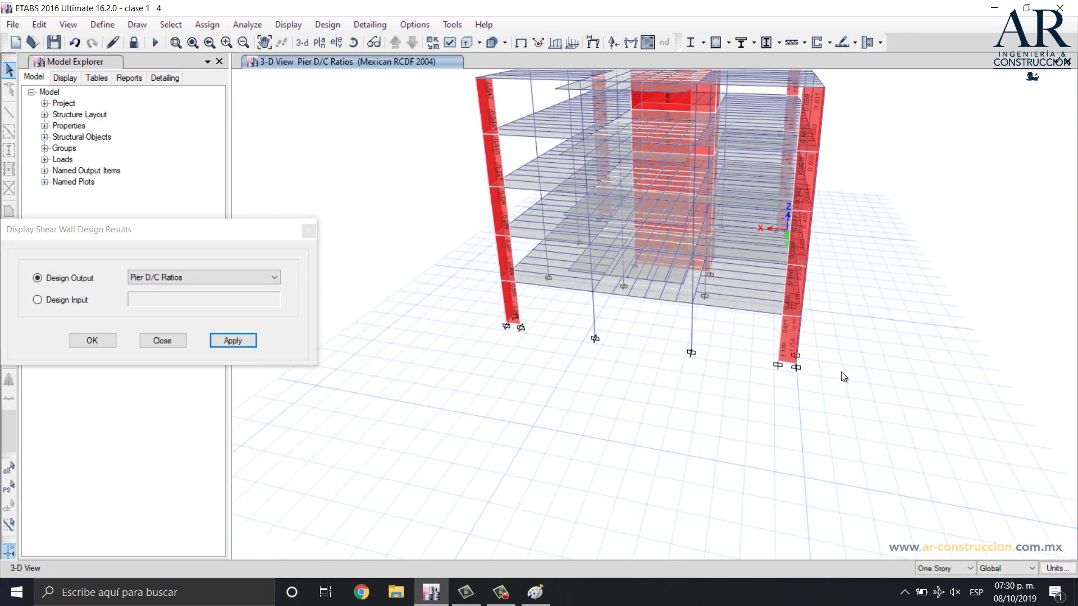
pyautogui.keyDown('shift'); pyautogui.moveTo(841, 371); pyautogui.dragTo(781, 361, button='middle'); pyautogui.keyUp('shift')
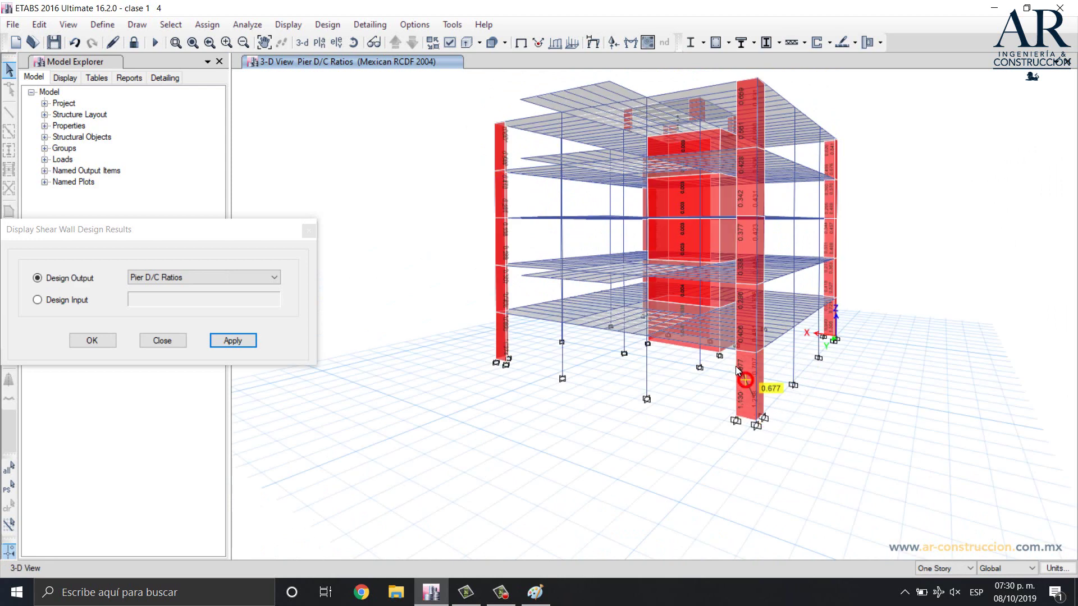
# Switch to Paint and draw a dark red, open-topped wall outline beside the slab grid sketch
pyautogui.click(535, 592)
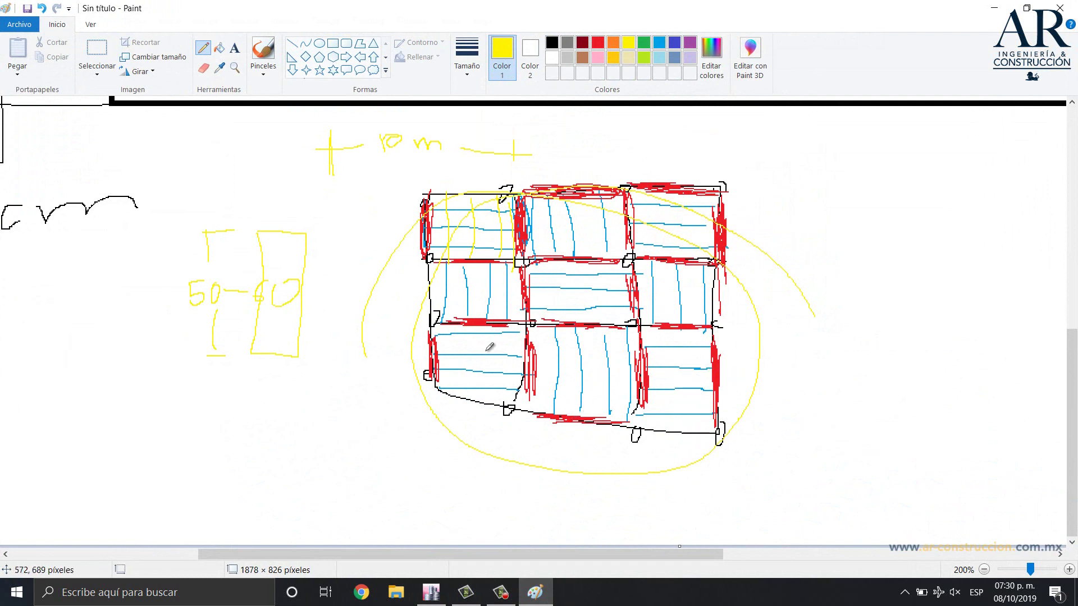
pyautogui.moveTo(862, 176)
pyautogui.mouseDown()
pyautogui.moveTo(859, 441)
pyautogui.moveTo(955, 453)
pyautogui.mouseUp()
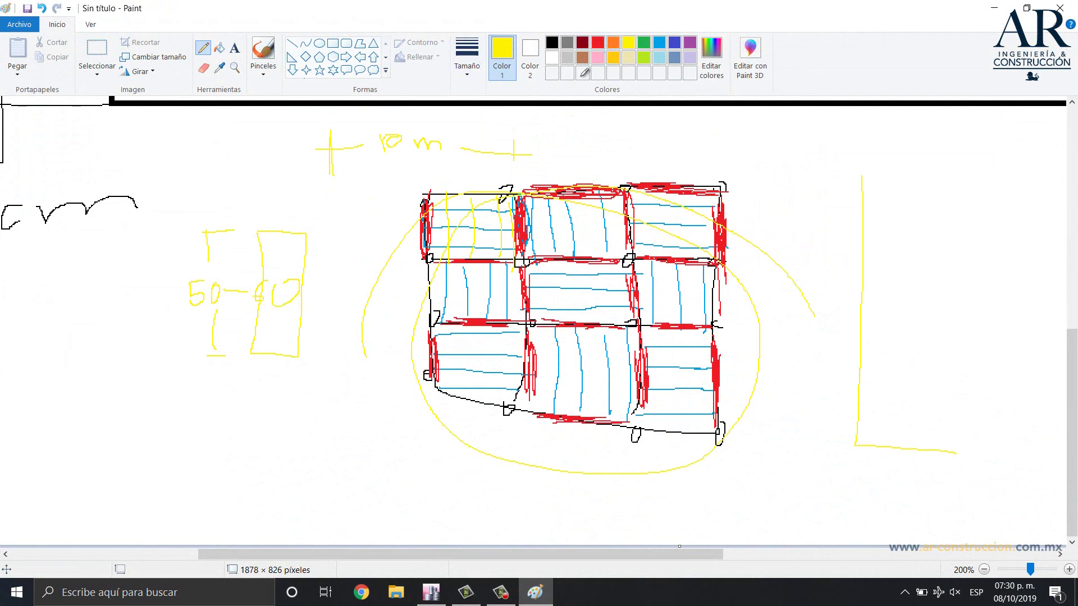
pyautogui.hotkey('ctrl', 'z')
pyautogui.click(583, 43)
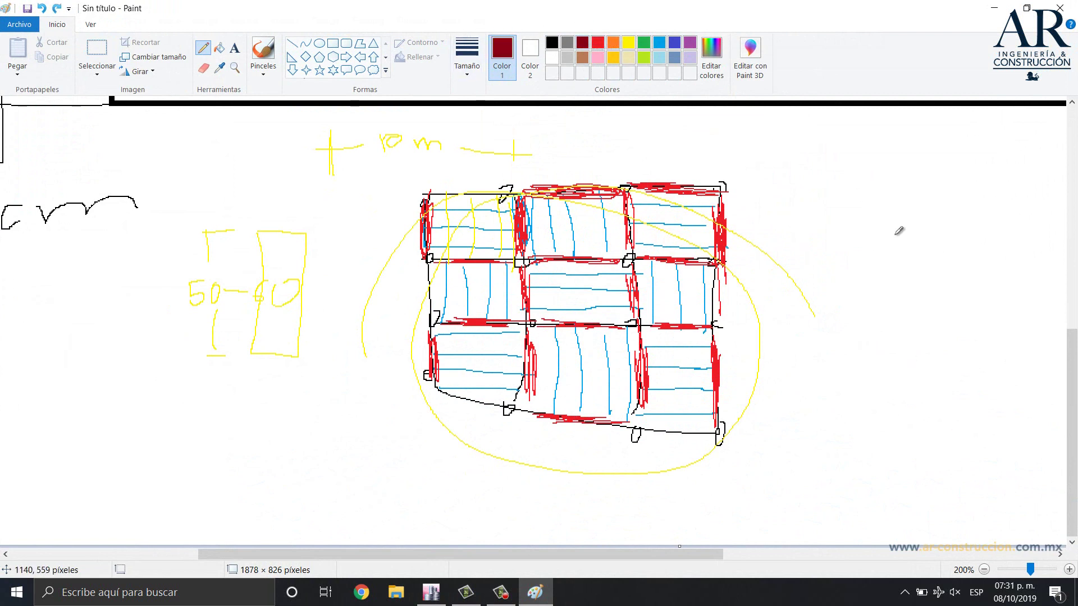
pyautogui.moveTo(821, 159)
pyautogui.mouseDown()
pyautogui.moveTo(820, 330)
pyautogui.moveTo(932, 405)
pyautogui.moveTo(944, 187)
pyautogui.mouseUp()
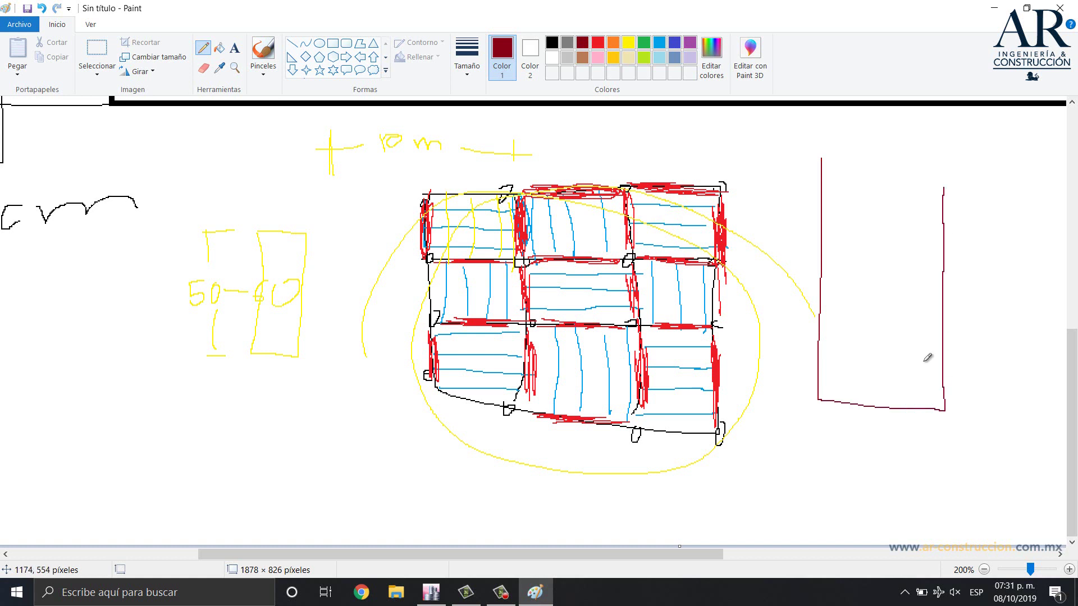
# Draw four vertical reinforcing bars inside the wall outline, extending them up past its open top
pyautogui.moveTo(924, 409); pyautogui.dragTo(921, 214)
pyautogui.moveTo(900, 415); pyautogui.dragTo(906, 217)
pyautogui.moveTo(875, 411); pyautogui.dragTo(878, 213)
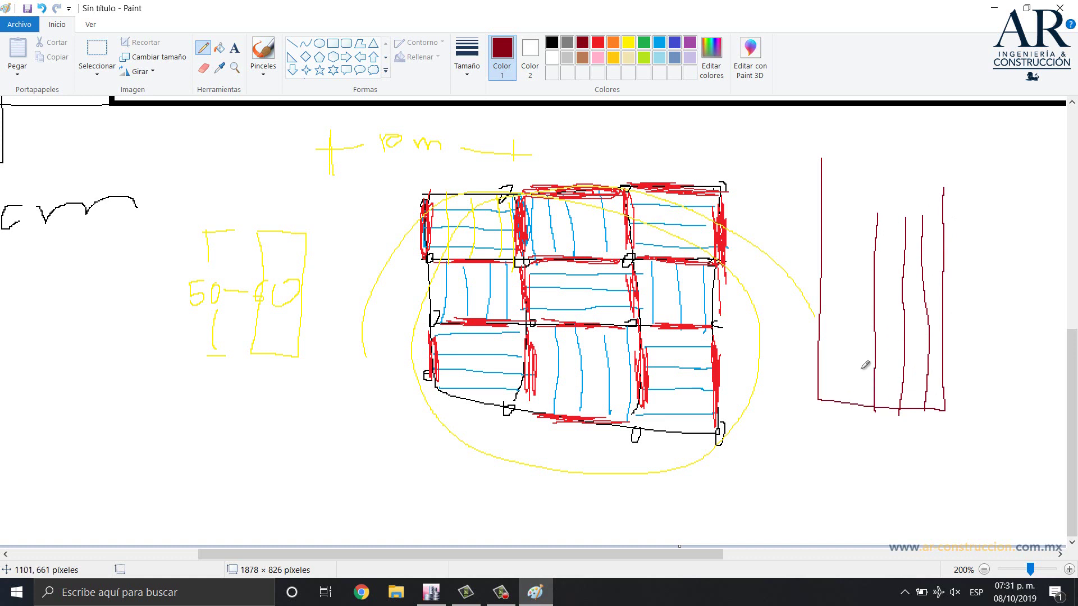
pyautogui.moveTo(836, 408)
pyautogui.mouseDown()
pyautogui.moveTo(860, 197)
pyautogui.moveTo(850, 98)
pyautogui.mouseUp()
pyautogui.moveTo(877, 215); pyautogui.dragTo(877, 97)
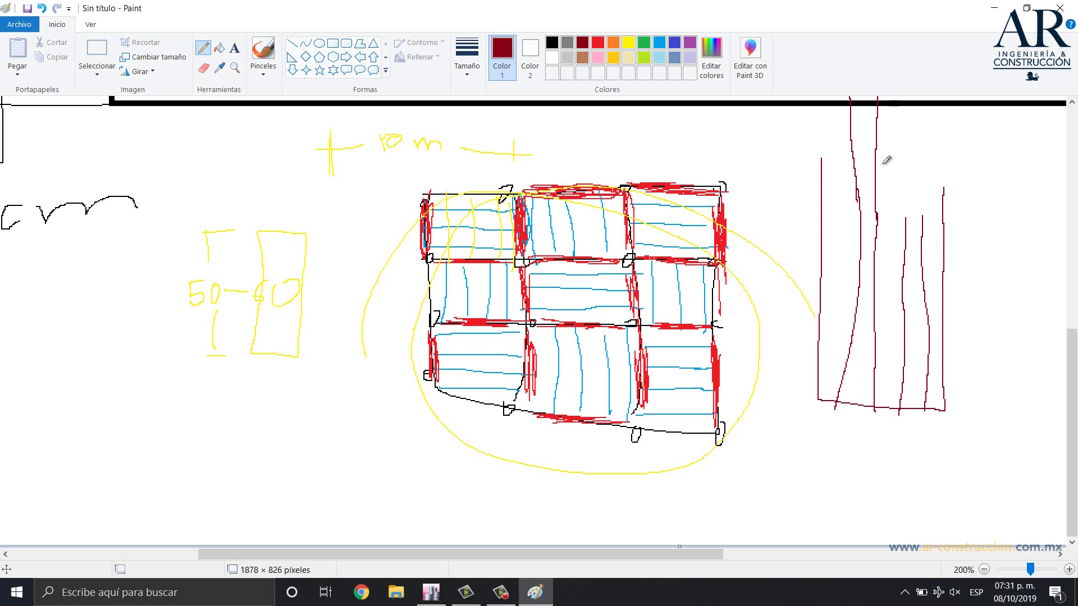
pyautogui.moveTo(904, 216); pyautogui.dragTo(906, 97)
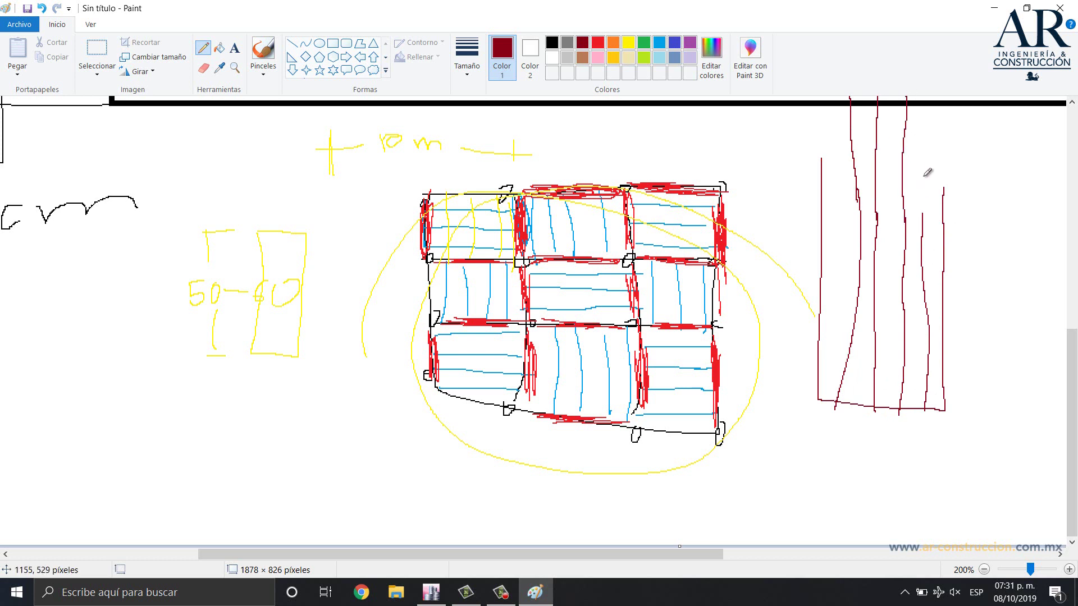
pyautogui.moveTo(922, 213); pyautogui.dragTo(934, 98)
# Write the rebar note "#4 @ 25 cm" below the wall outline and correct its spacing to 20 cm
pyautogui.moveTo(789, 482); pyautogui.dragTo(750, 483)
pyautogui.moveTo(750, 492); pyautogui.dragTo(771, 491)
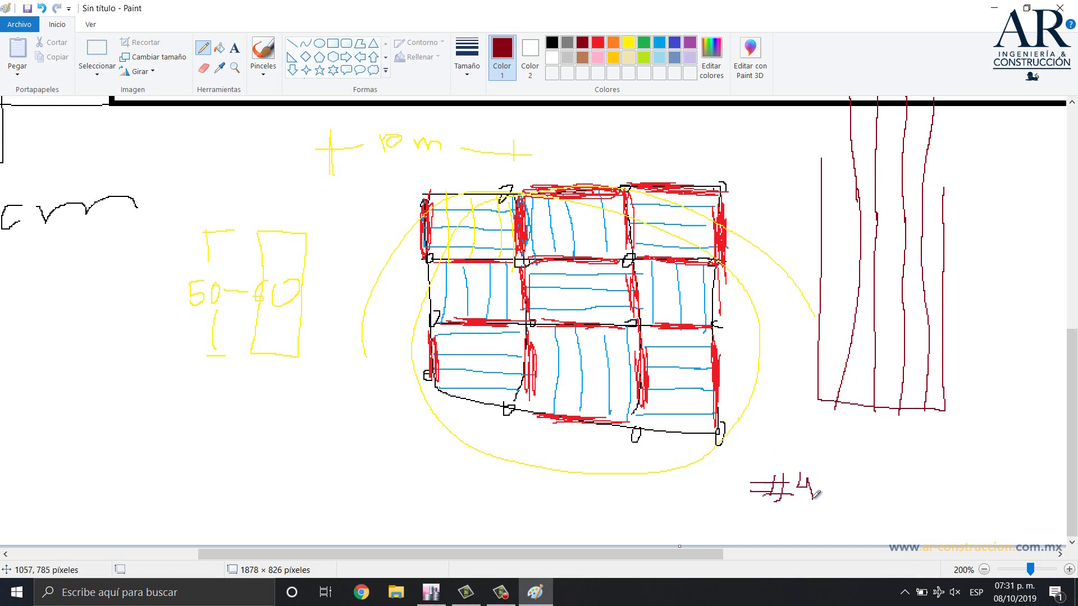
pyautogui.moveTo(850, 483)
pyautogui.mouseDown()
pyautogui.moveTo(859, 498)
pyautogui.moveTo(907, 502)
pyautogui.mouseUp()
pyautogui.moveTo(965, 484)
pyautogui.mouseDown()
pyautogui.moveTo(937, 499)
pyautogui.moveTo(988, 489)
pyautogui.moveTo(1009, 504)
pyautogui.mouseUp()
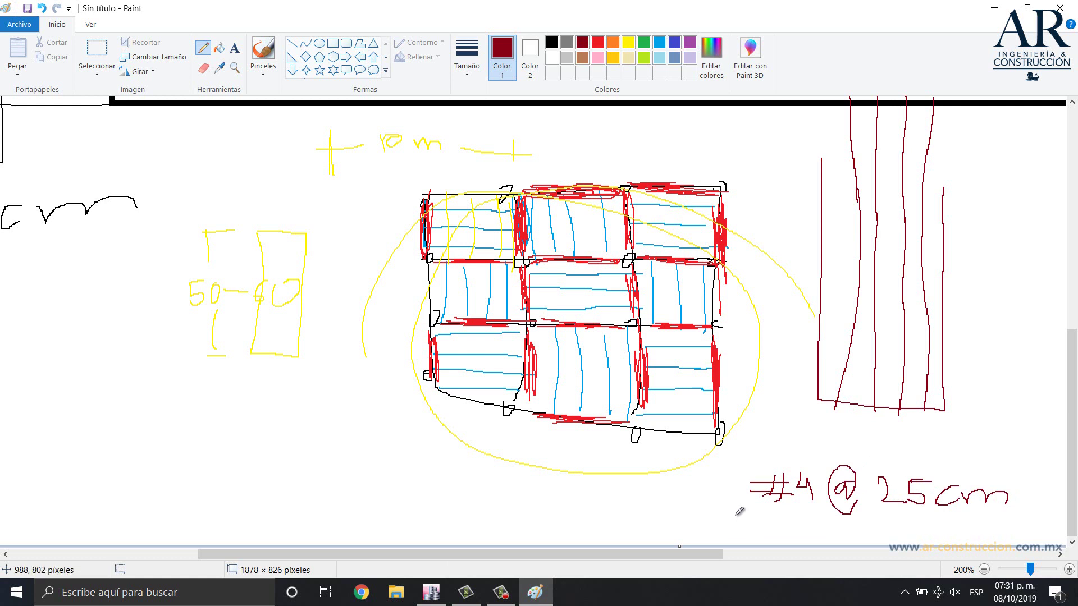
pyautogui.moveTo(695, 558); pyautogui.dragTo(772, 558)
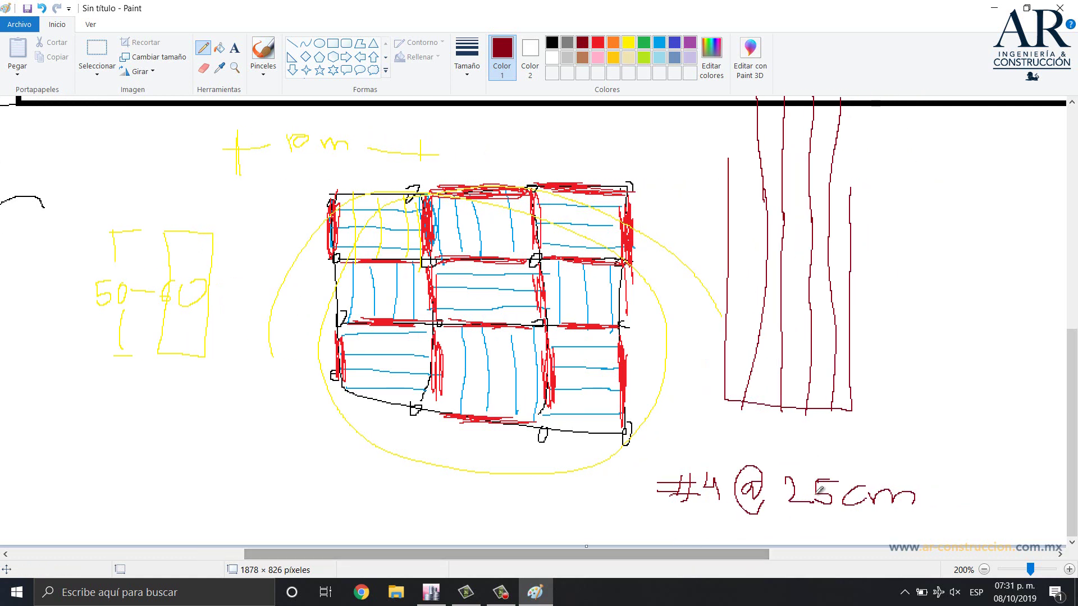
pyautogui.moveTo(828, 483)
pyautogui.mouseDown()
pyautogui.moveTo(815, 497)
pyautogui.moveTo(837, 483)
pyautogui.mouseUp()
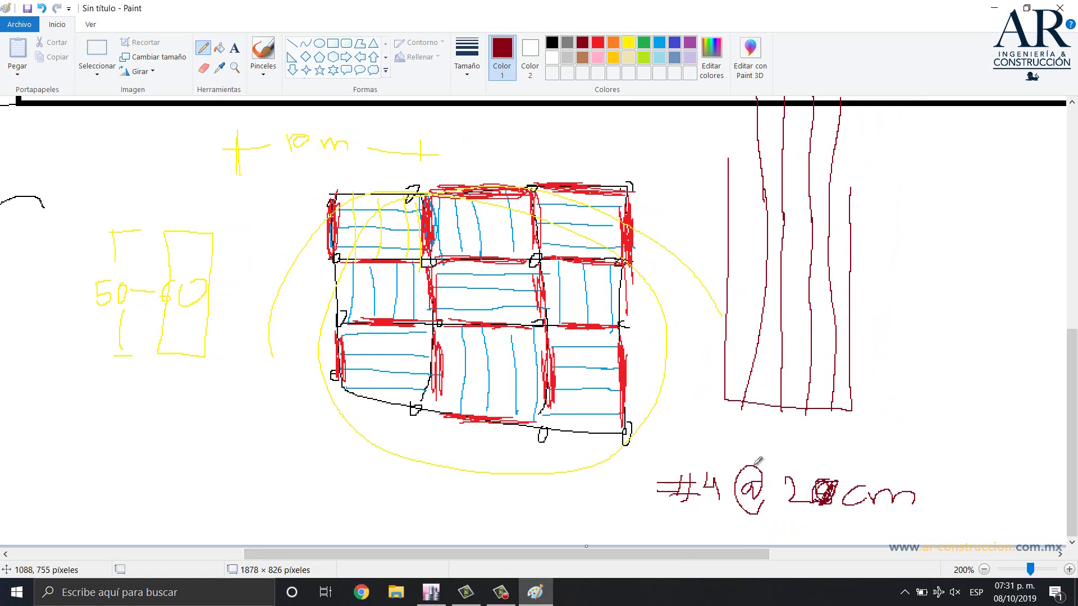
# Sketch a horizontal dimension mark beside the wall outline and label it "30 cm"
pyautogui.moveTo(908, 351); pyautogui.dragTo(910, 392)
pyautogui.moveTo(953, 342); pyautogui.dragTo(964, 386)
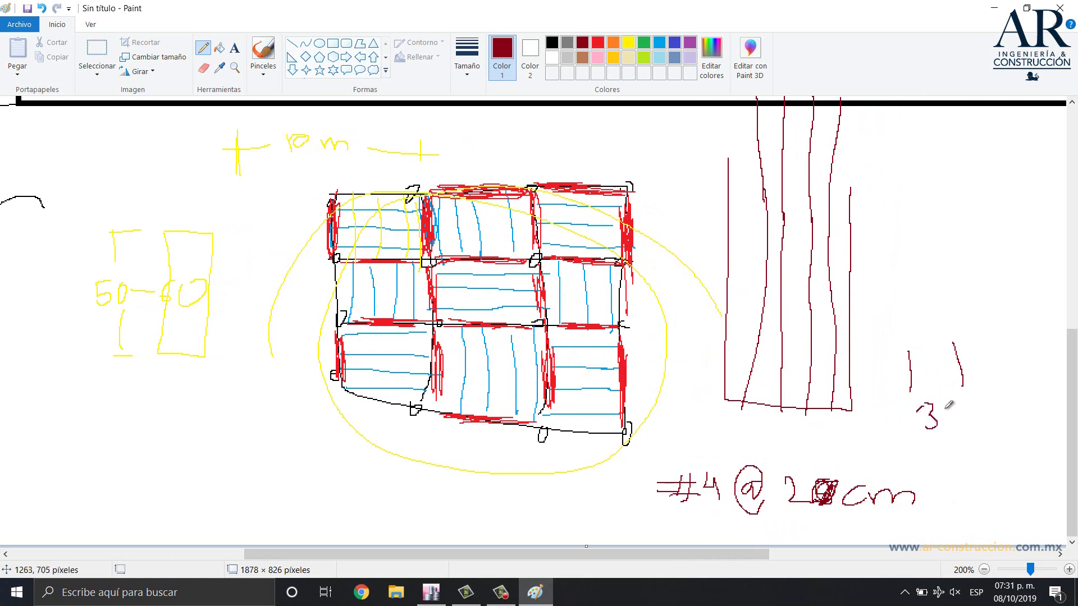
pyautogui.moveTo(977, 410); pyautogui.dragTo(974, 422)
pyautogui.moveTo(893, 382); pyautogui.dragTo(951, 381)
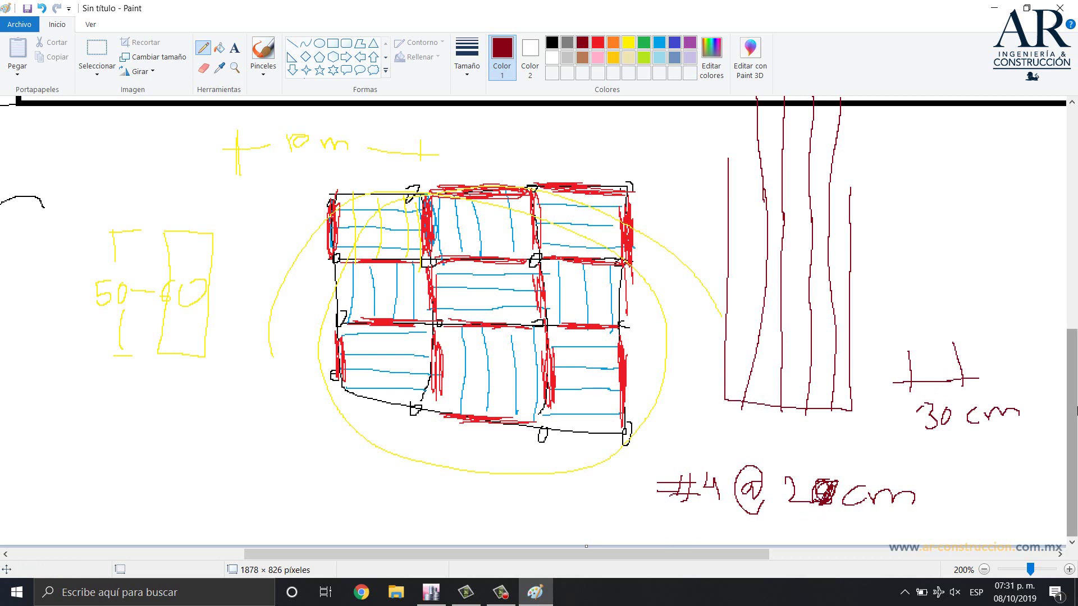
# Add two extra vertical bars between the existing ones, rising from the base of the wall outline
pyautogui.scroll(2, 1076, 410)
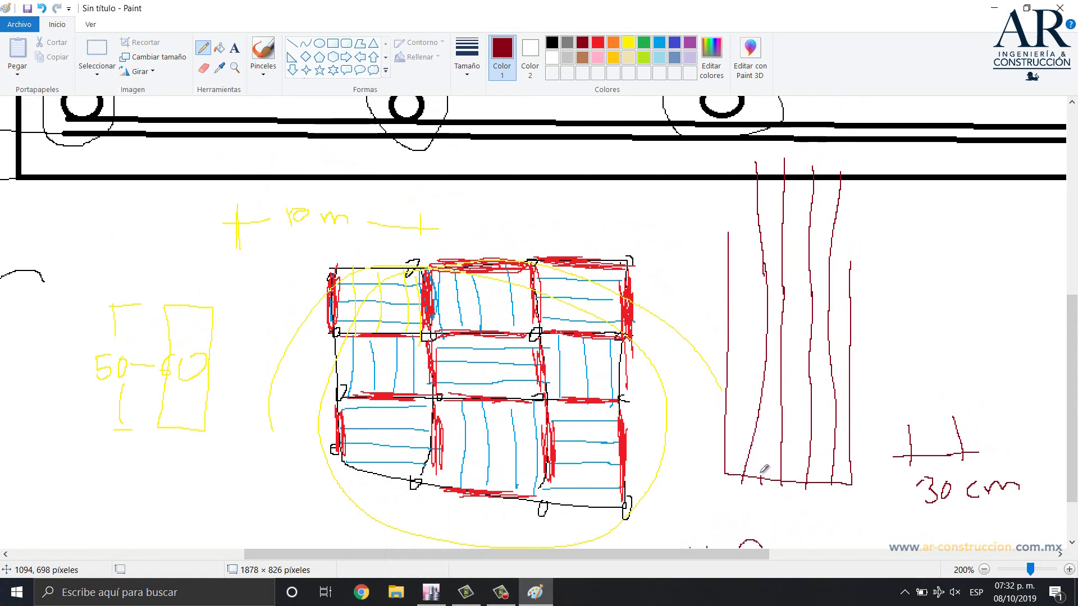
pyautogui.moveTo(770, 390); pyautogui.dragTo(765, 461)
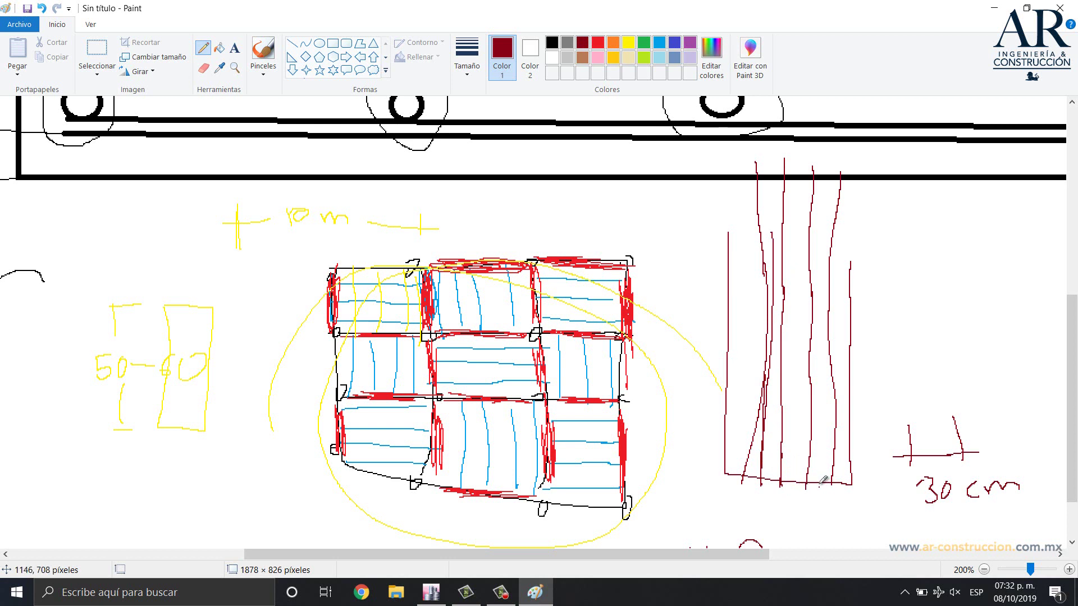
pyautogui.moveTo(823, 456); pyautogui.dragTo(830, 362)
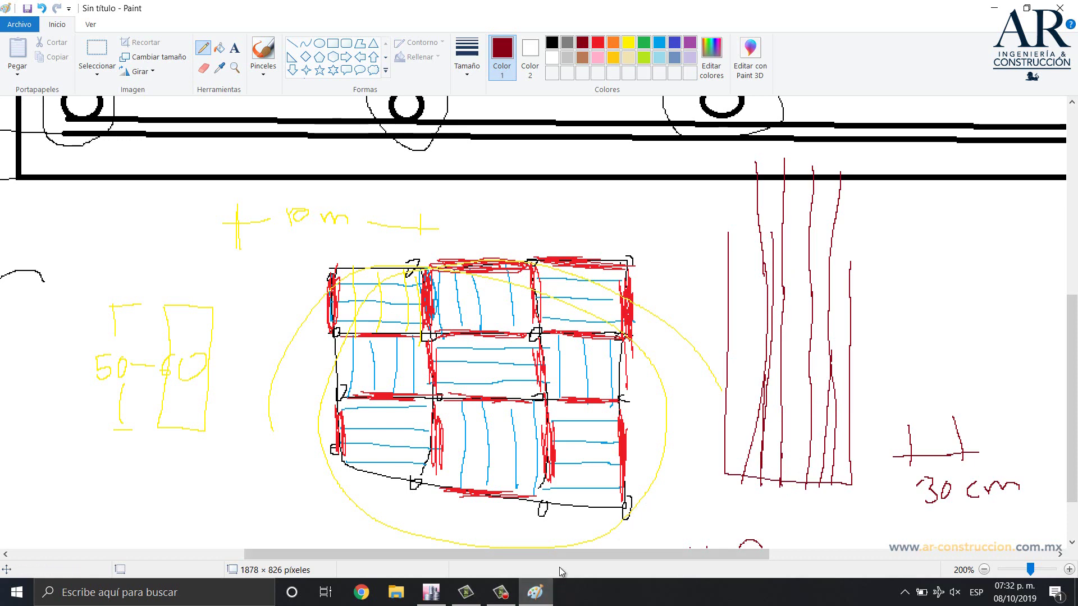
# Switch back to ETABS and examine the corner pier's D/C ratios at its base and in the upper storeys
pyautogui.click(431, 592)
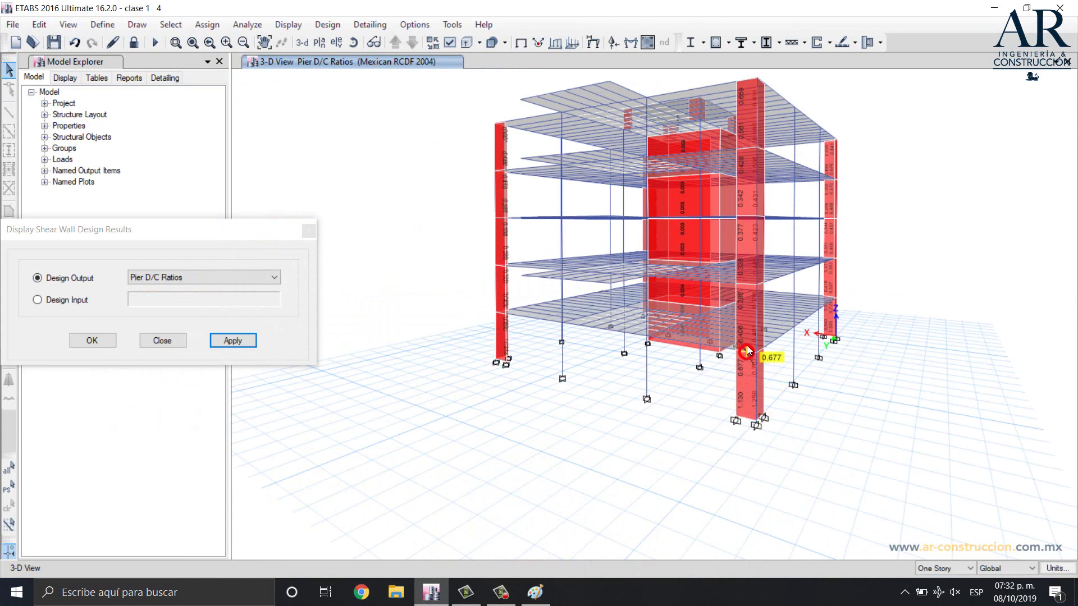
pyautogui.scroll(5, 749, 377)
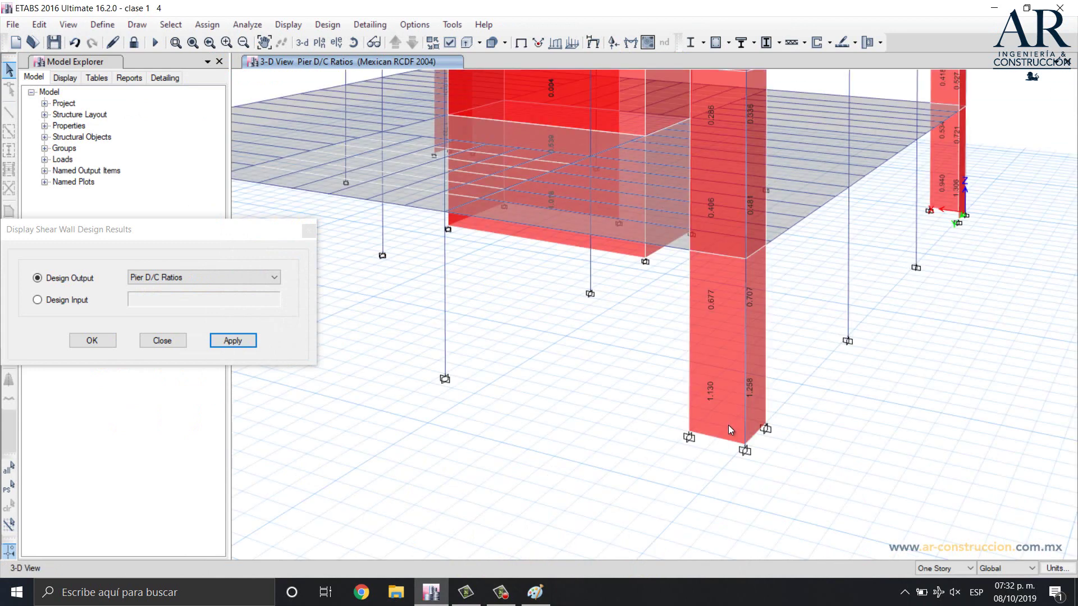
pyautogui.scroll(-5, 690, 386)
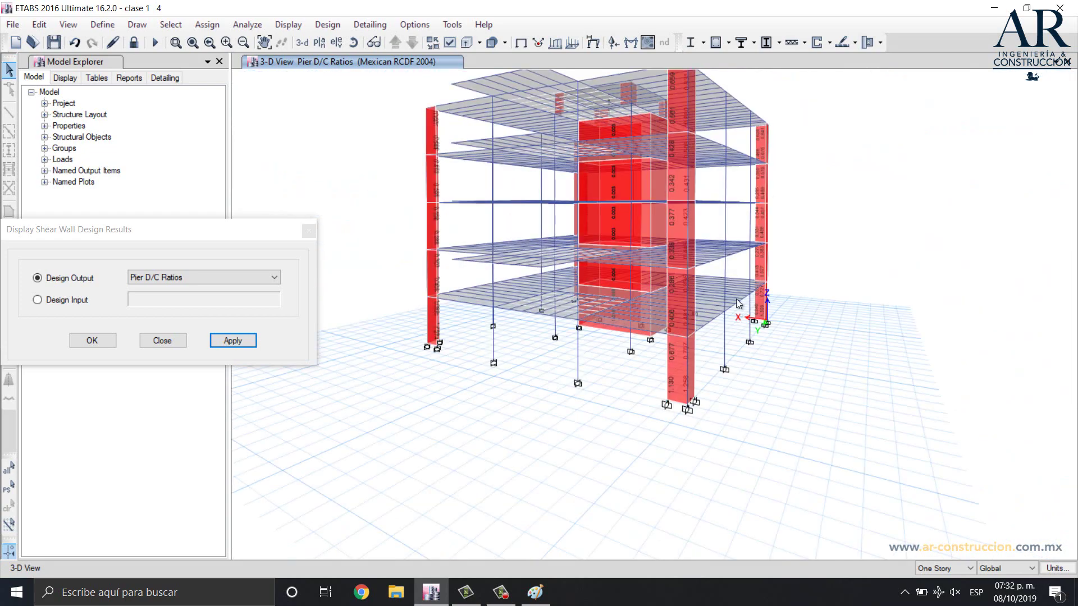
pyautogui.moveTo(711, 249); pyautogui.dragTo(731, 315, button='middle')
pyautogui.scroll(4, 705, 163)
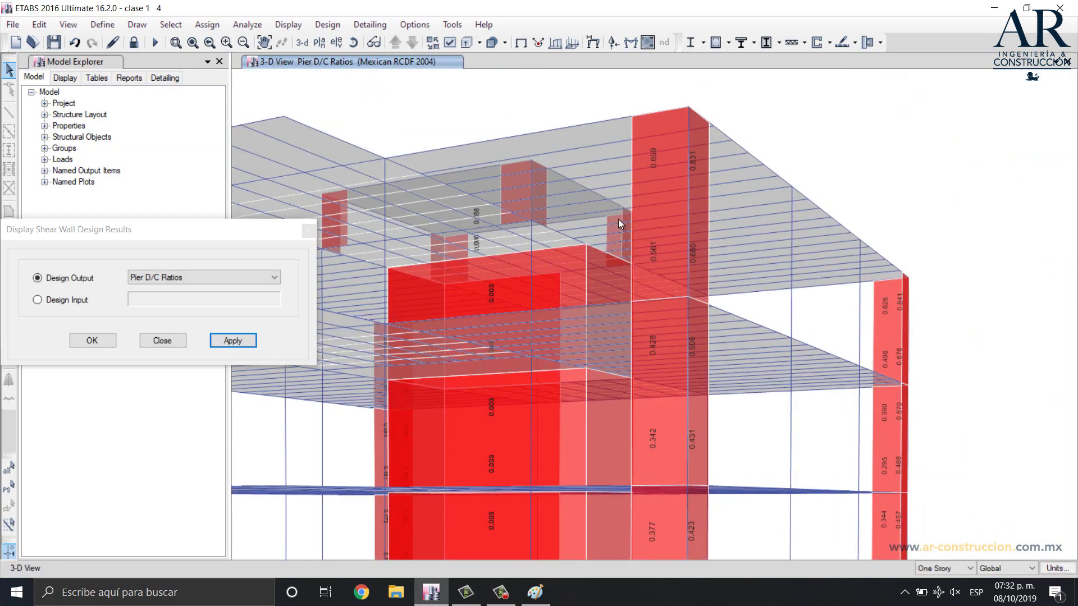
pyautogui.moveTo(582, 234); pyautogui.dragTo(659, 200, button='middle')
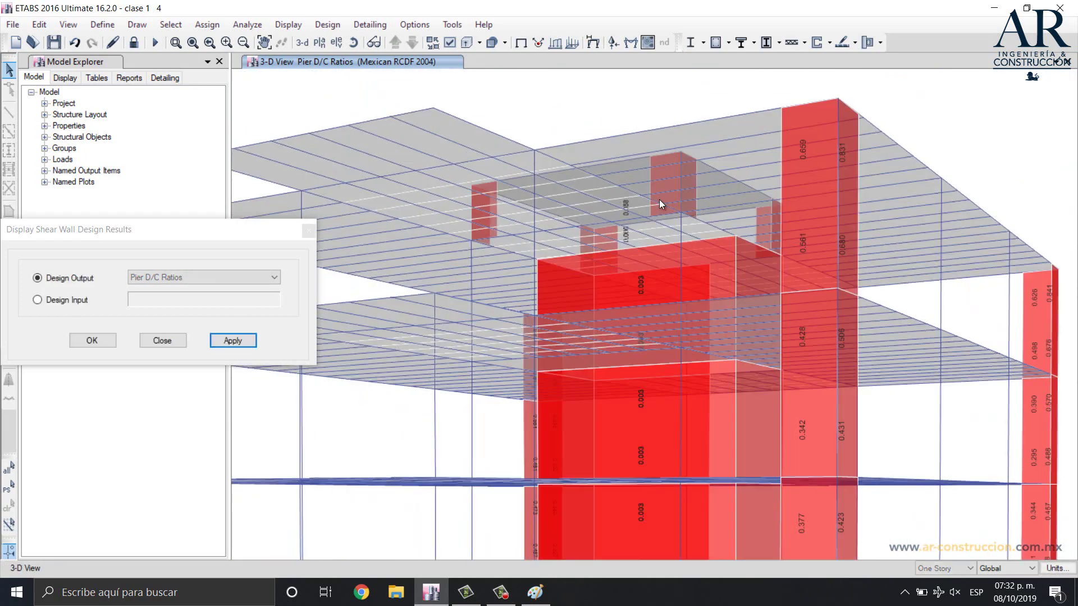
# Inspect the D/C ratios of the central core walls down to the base and return to the whole building
pyautogui.keyDown('shift'); pyautogui.moveTo(641, 292); pyautogui.dragTo(693, 315, button='middle'); pyautogui.keyUp('shift')
pyautogui.scroll(-4, 692, 315)
pyautogui.keyDown('shift'); pyautogui.moveTo(816, 384); pyautogui.dragTo(785, 406, button='middle'); pyautogui.keyUp('shift')
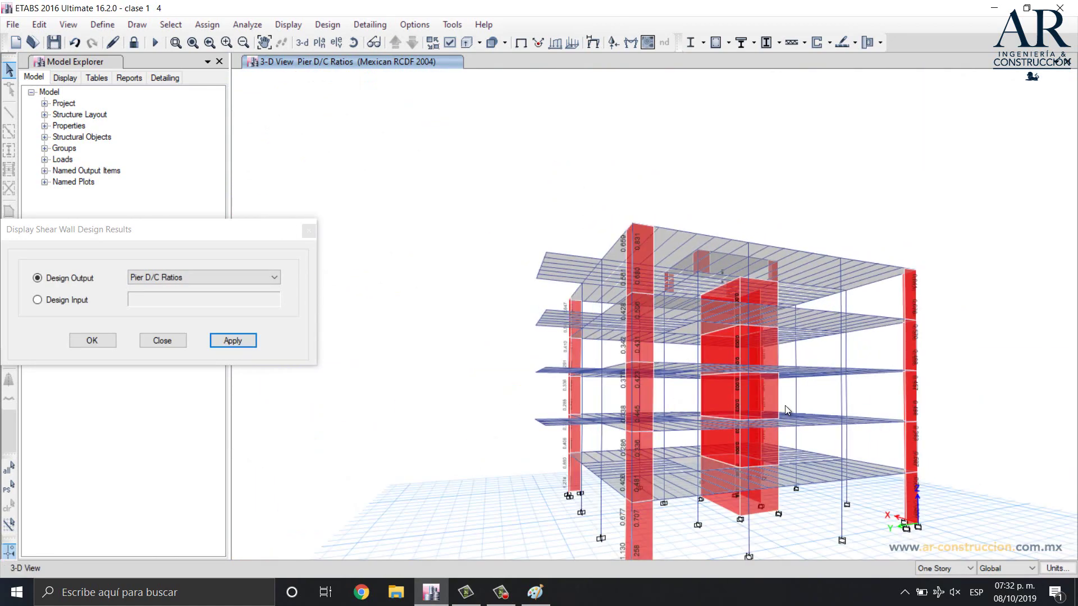
pyautogui.scroll(4, 740, 500)
pyautogui.keyDown('shift'); pyautogui.moveTo(771, 483); pyautogui.dragTo(618, 372, button='middle'); pyautogui.keyUp('shift')
pyautogui.keyDown('shift'); pyautogui.moveTo(678, 447); pyautogui.dragTo(719, 350, button='middle'); pyautogui.keyUp('shift')
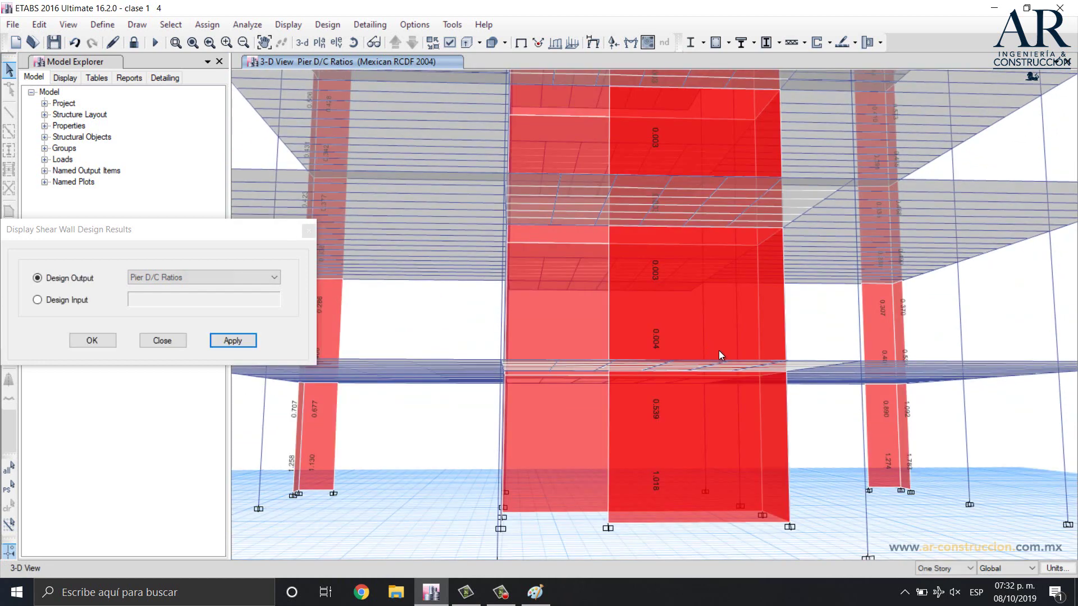
pyautogui.scroll(-5, 756, 444)
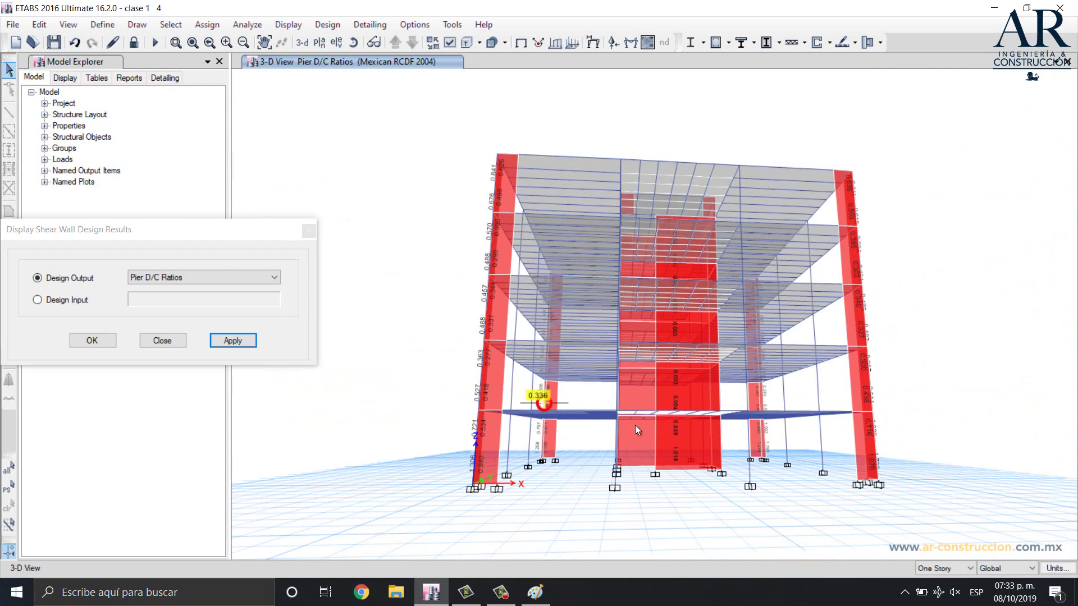
# Inspect the opposite corner pier's D/C ratios in the upper storeys and close the shear wall design results settings
pyautogui.keyDown('shift'); pyautogui.moveTo(771, 340); pyautogui.dragTo(755, 275, button='middle'); pyautogui.keyUp('shift')
pyautogui.scroll(3, 783, 335)
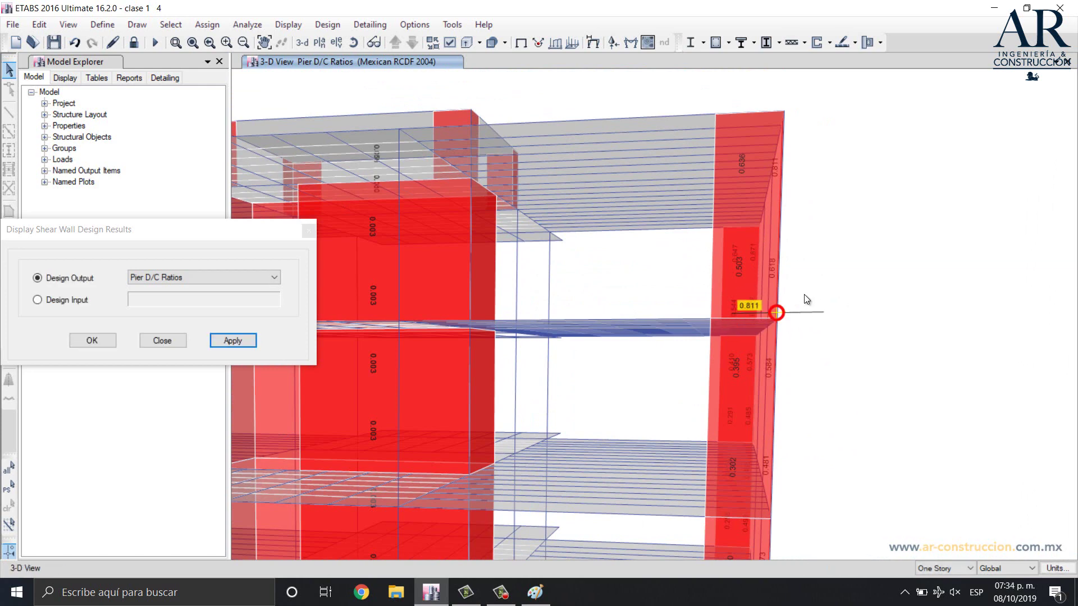
pyautogui.scroll(-5, 807, 299)
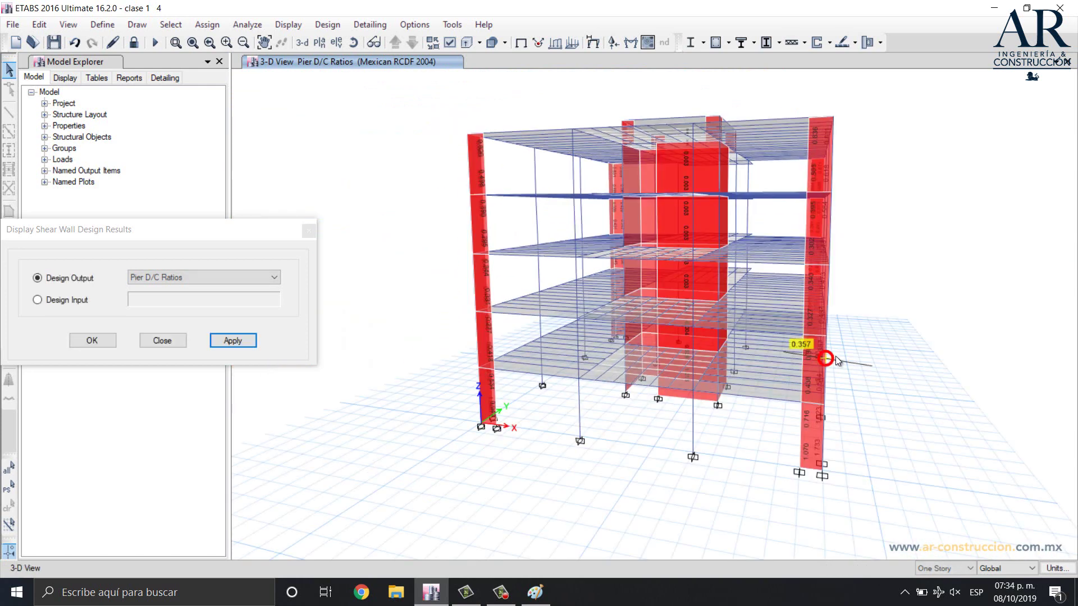
pyautogui.moveTo(825, 358); pyautogui.dragTo(749, 380, button='middle')
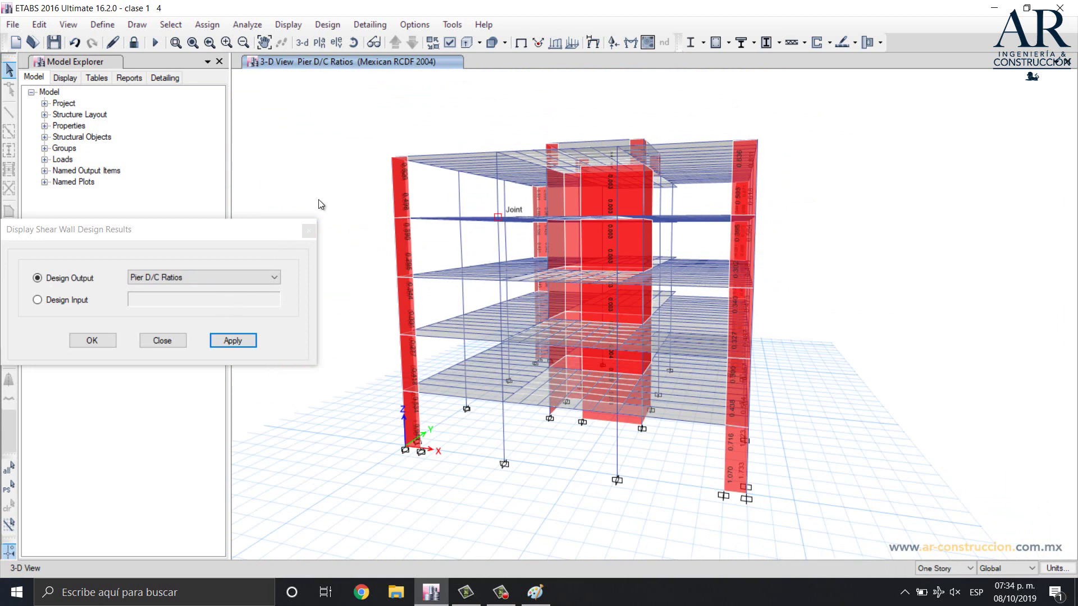
pyautogui.click(309, 232)
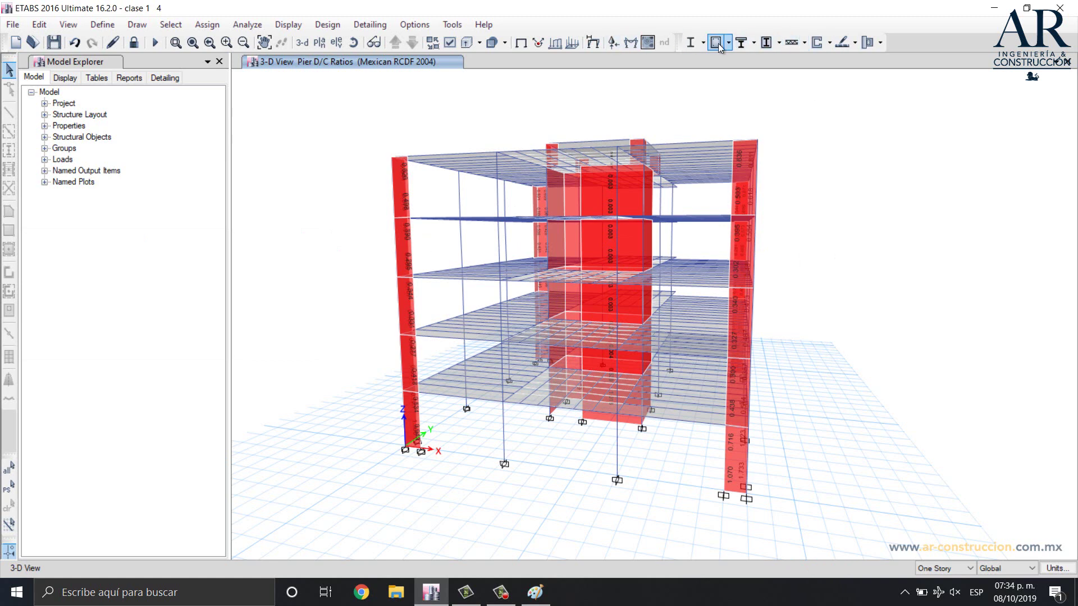
# Open the shell forces and stresses display settings and choose the CONEXIONES load combination
pyautogui.click(830, 43)
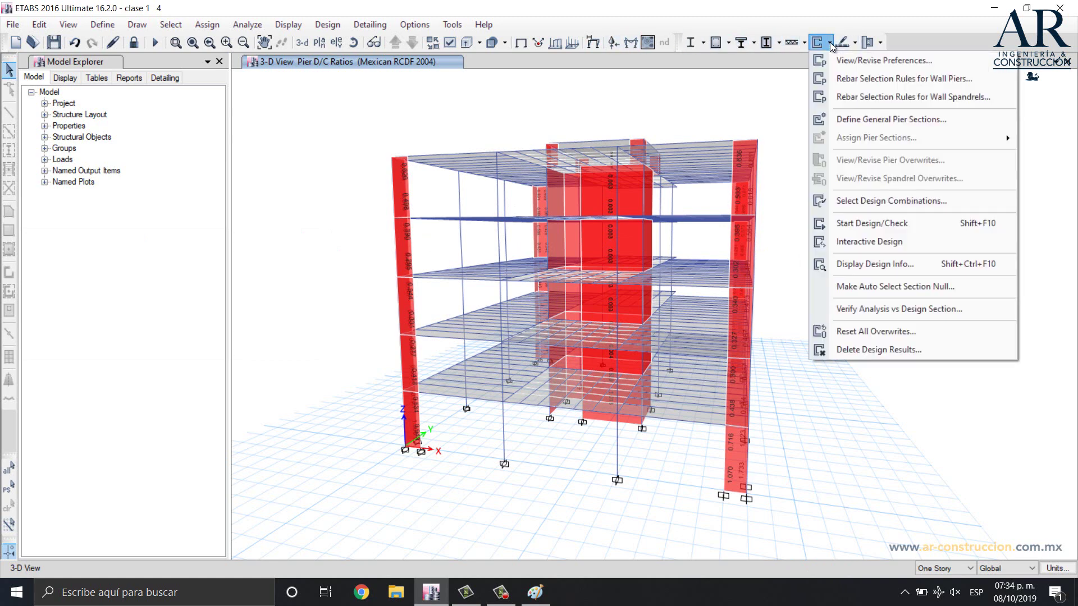
pyautogui.click(648, 43)
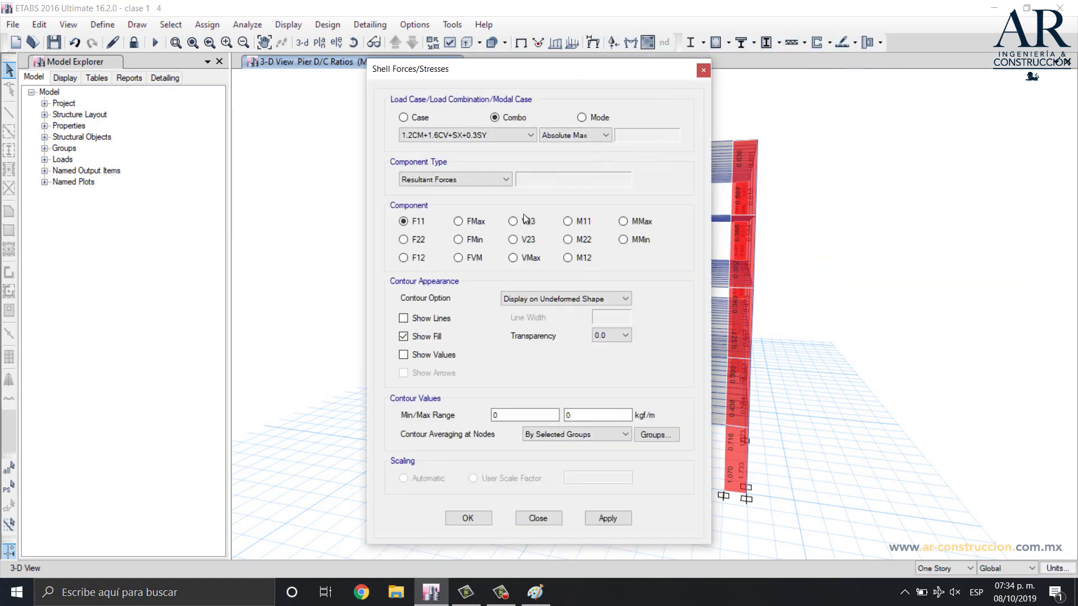
pyautogui.moveTo(597, 67); pyautogui.dragTo(291, 59)
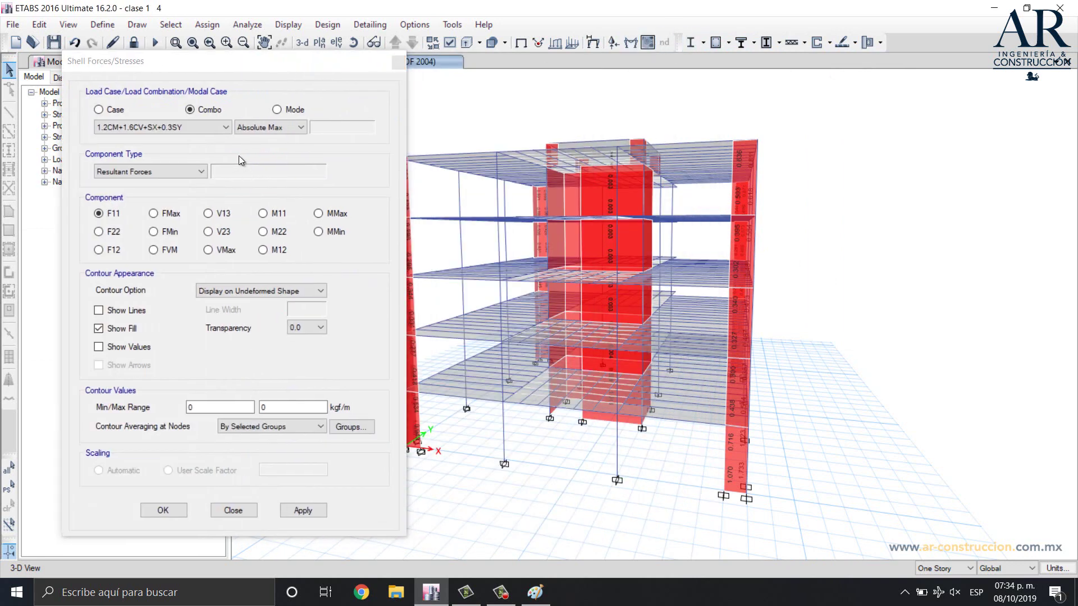
pyautogui.click(217, 111)
pyautogui.click(214, 127)
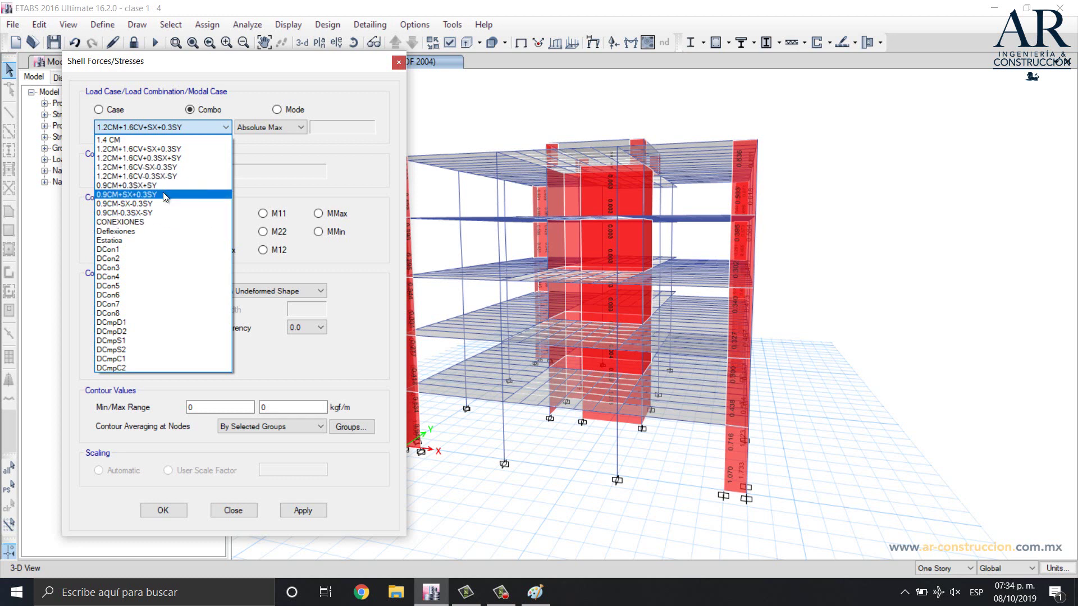
pyautogui.click(167, 221)
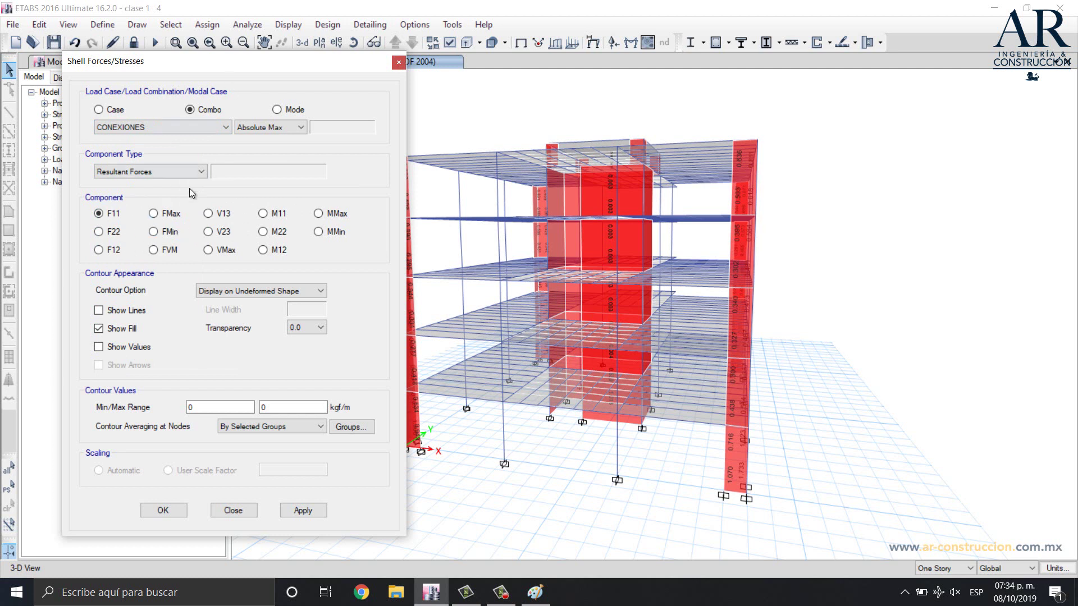
# Set the component type to Shell Stresses and display the S11 contours on the model
pyautogui.click(165, 171)
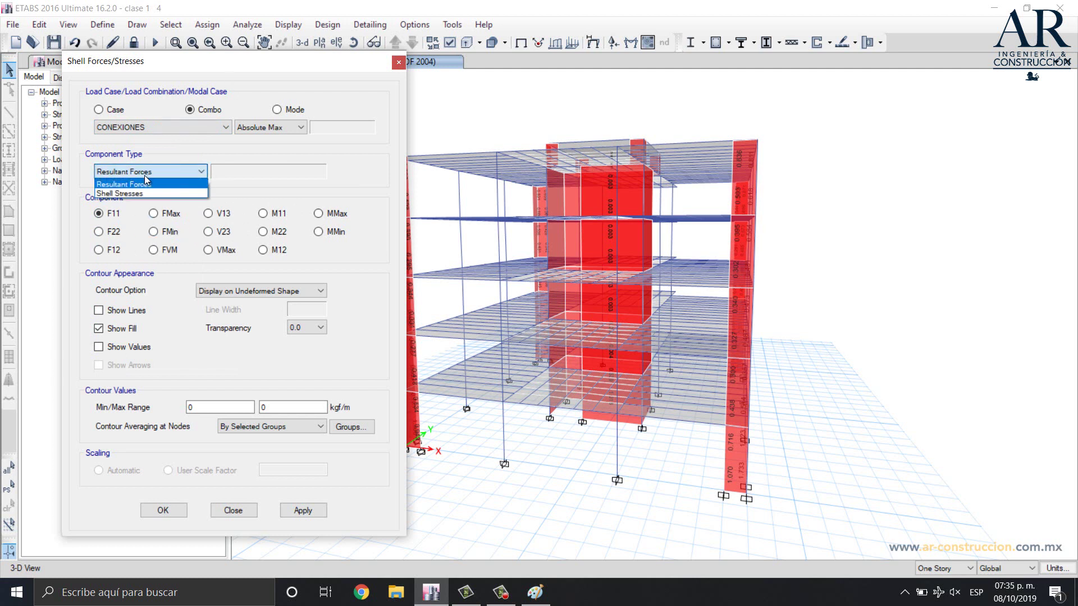
pyautogui.click(138, 194)
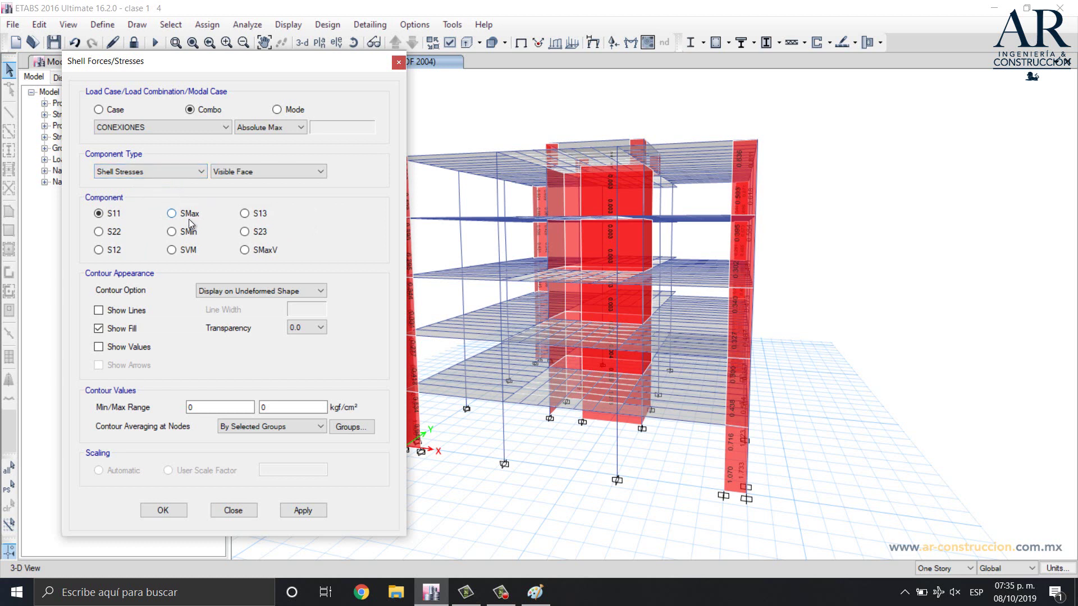
pyautogui.click(114, 232)
pyautogui.click(173, 214)
pyautogui.click(171, 233)
pyautogui.click(99, 214)
pyautogui.click(305, 511)
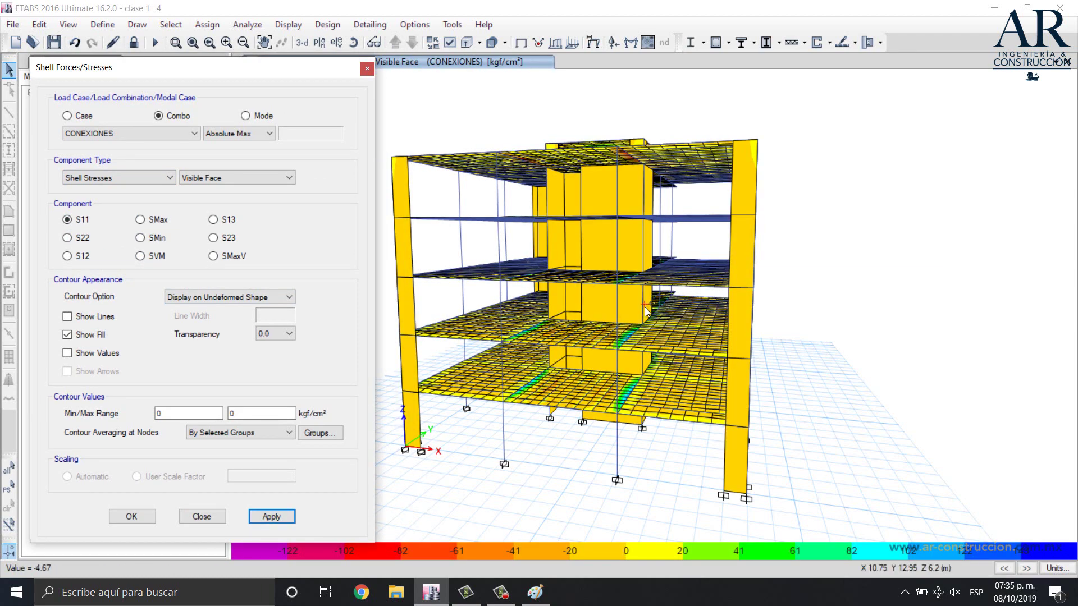
# Examine the S11 contours on the slabs and walls from several sides and display the S22 contours instead
pyautogui.keyDown('shift'); pyautogui.moveTo(685, 340); pyautogui.dragTo(702, 348, button='middle'); pyautogui.keyUp('shift')
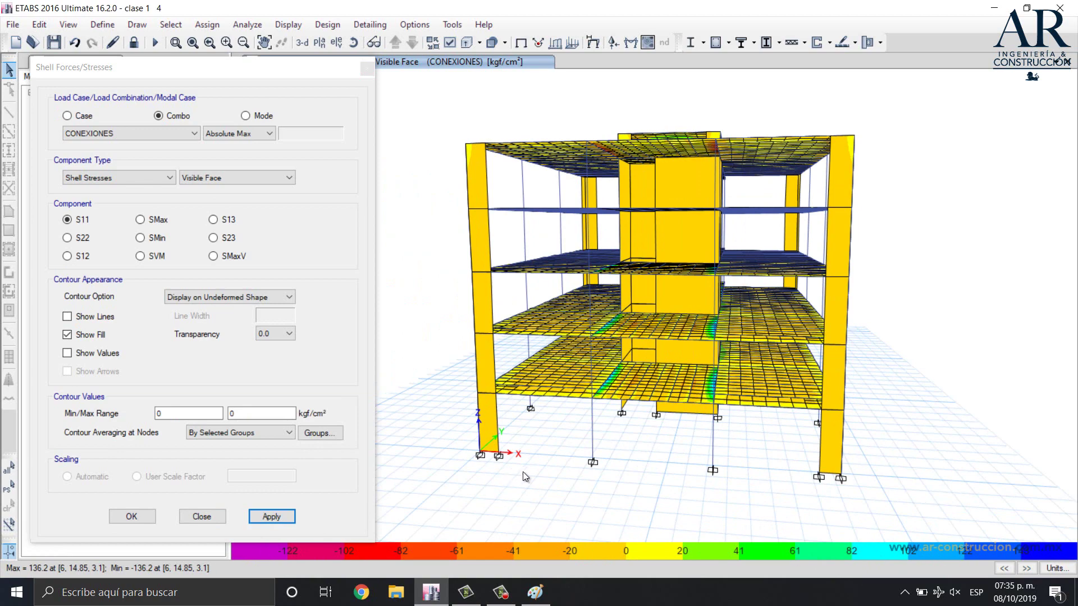
pyautogui.keyDown('shift'); pyautogui.moveTo(660, 438); pyautogui.dragTo(634, 446, button='middle'); pyautogui.keyUp('shift')
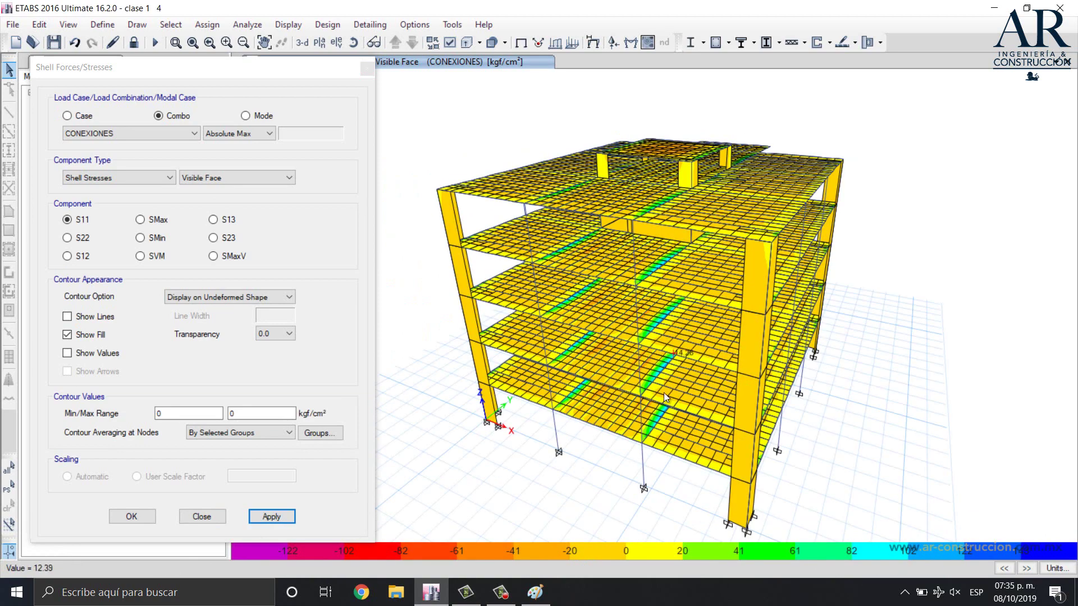
pyautogui.keyDown('shift'); pyautogui.moveTo(663, 392); pyautogui.dragTo(699, 396, button='middle'); pyautogui.keyUp('shift')
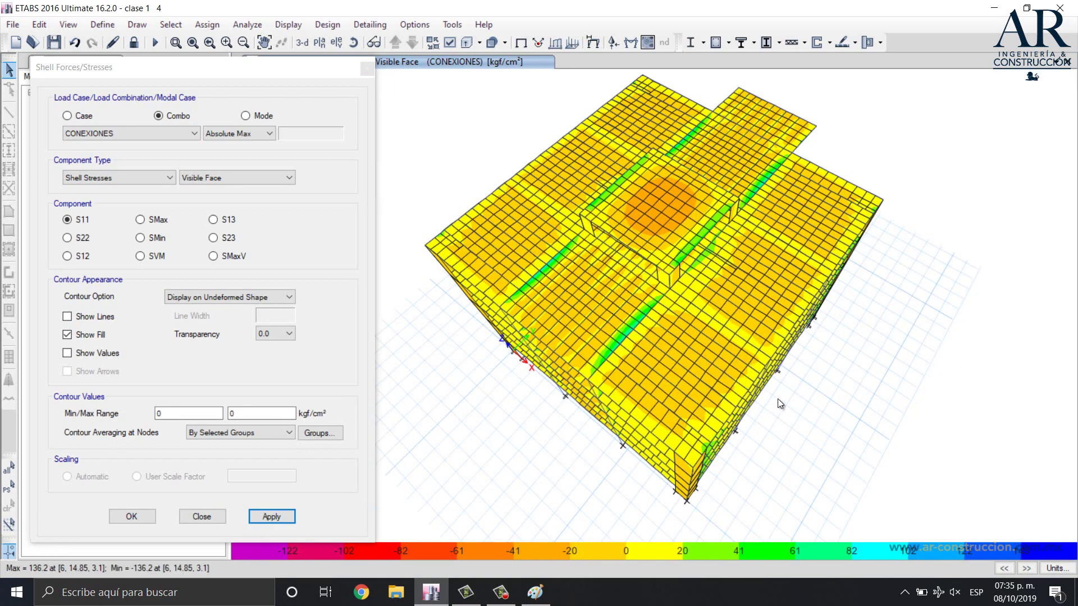
pyautogui.keyDown('shift'); pyautogui.moveTo(777, 399); pyautogui.dragTo(763, 388, button='middle'); pyautogui.keyUp('shift')
pyautogui.click(68, 238)
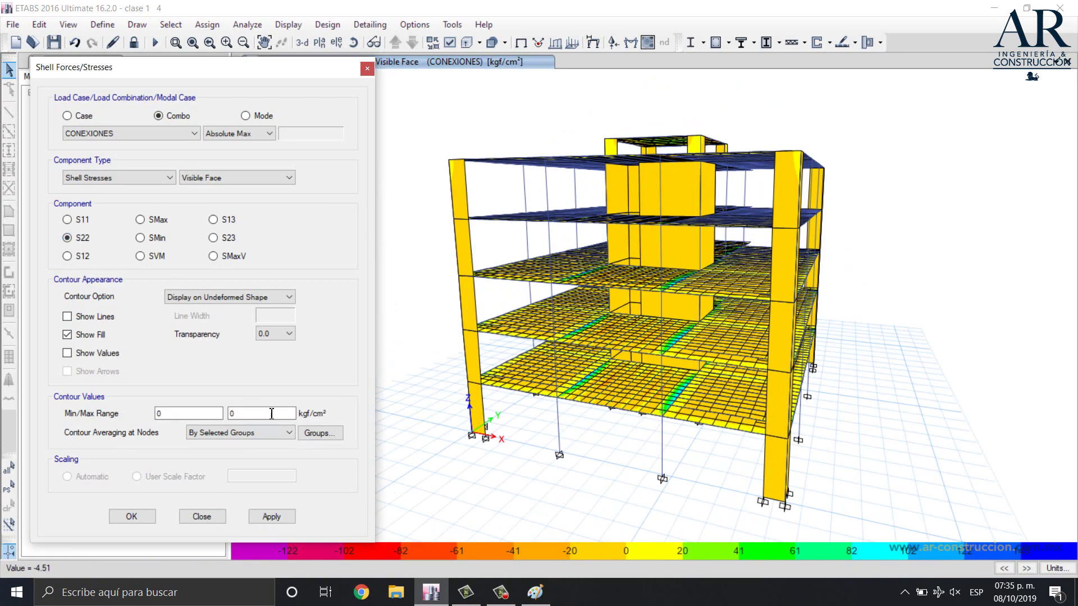
pyautogui.click(271, 517)
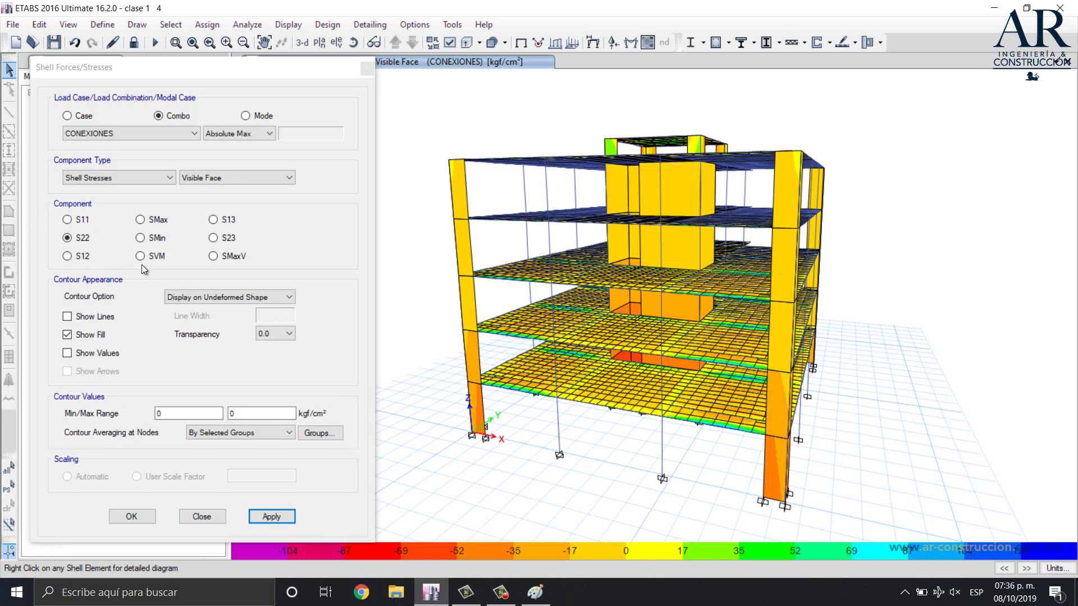
# Display the S12 stress contours and examine the stress concentrations on the roof slab around the raised core walls
pyautogui.click(82, 257)
pyautogui.click(269, 516)
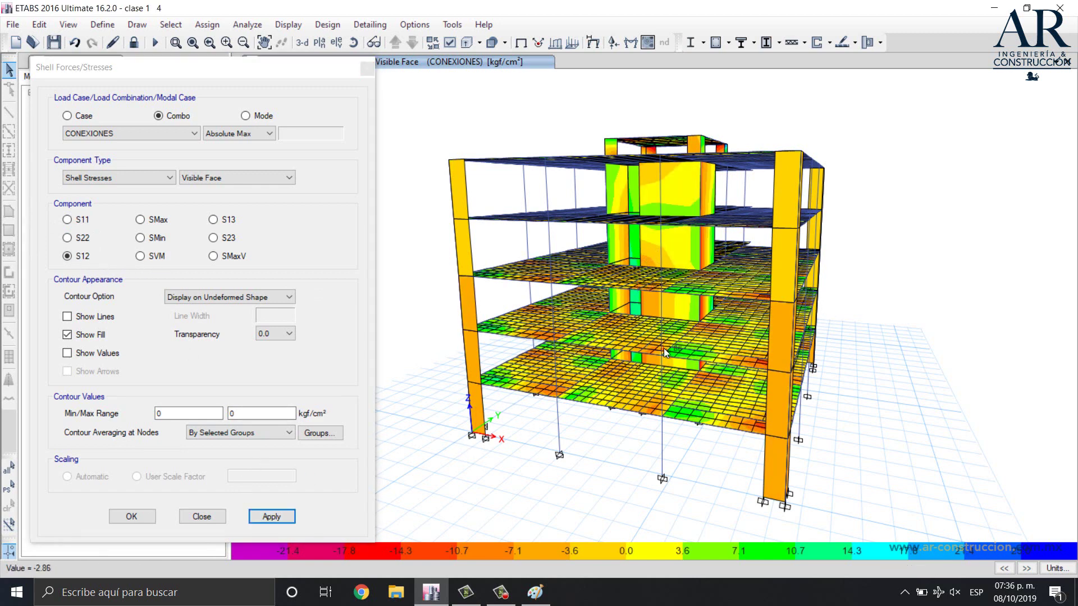
pyautogui.keyDown('shift'); pyautogui.moveTo(774, 329); pyautogui.dragTo(755, 368, button='middle'); pyautogui.keyUp('shift')
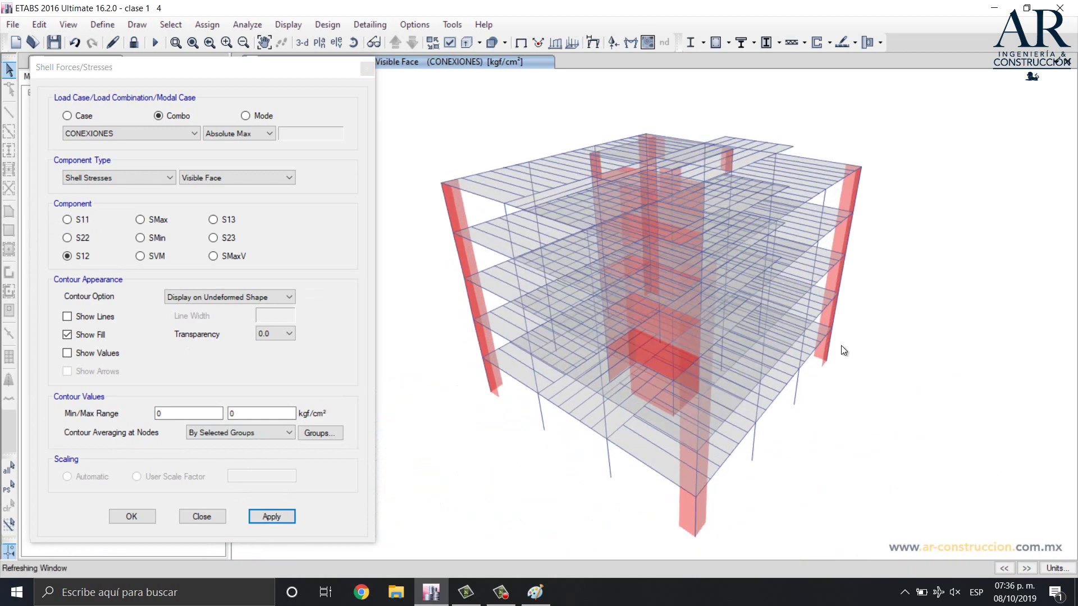
pyautogui.keyDown('shift'); pyautogui.moveTo(874, 355); pyautogui.dragTo(833, 367, button='middle'); pyautogui.keyUp('shift')
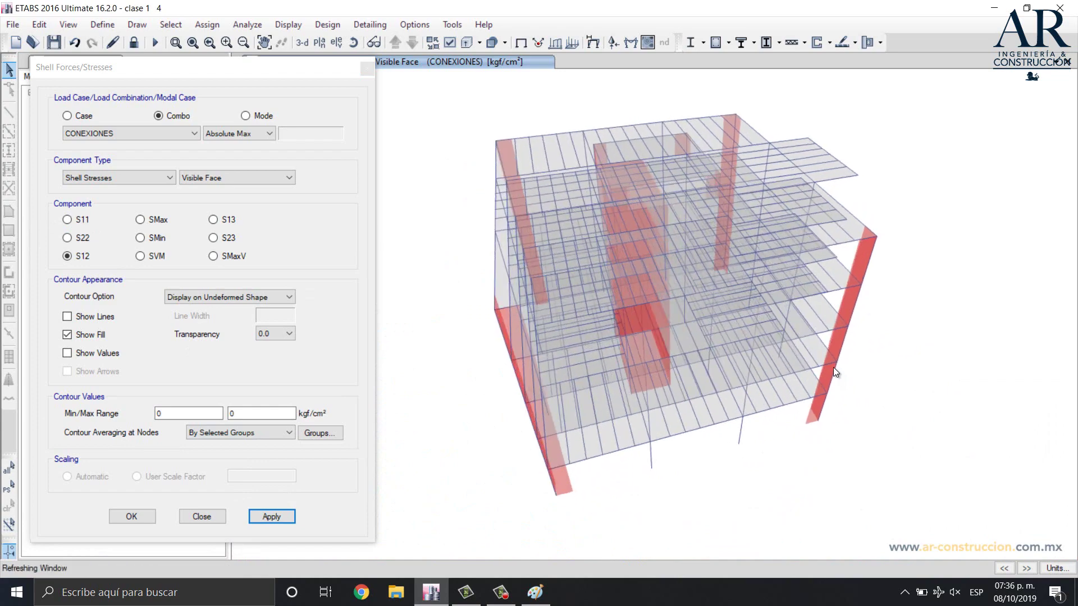
pyautogui.scroll(3, 622, 190)
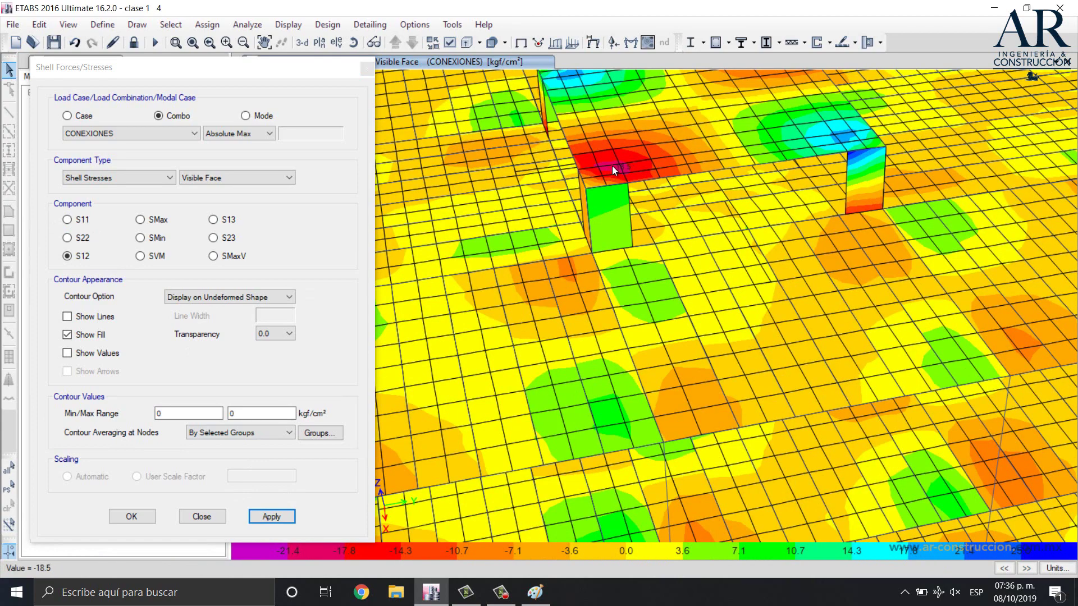
pyautogui.scroll(3, 612, 167)
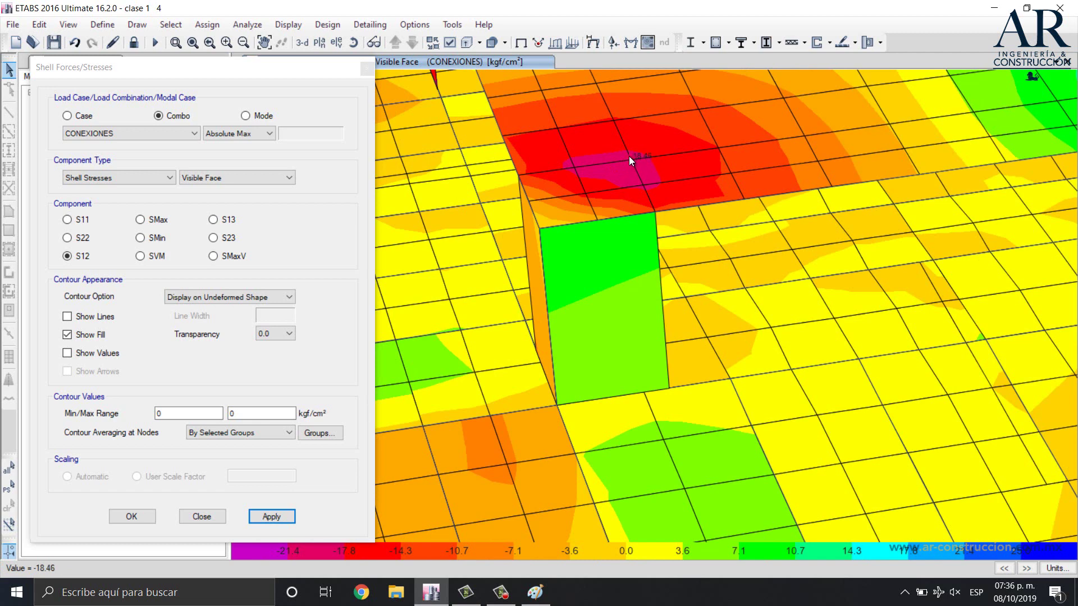
pyautogui.scroll(2, 629, 163)
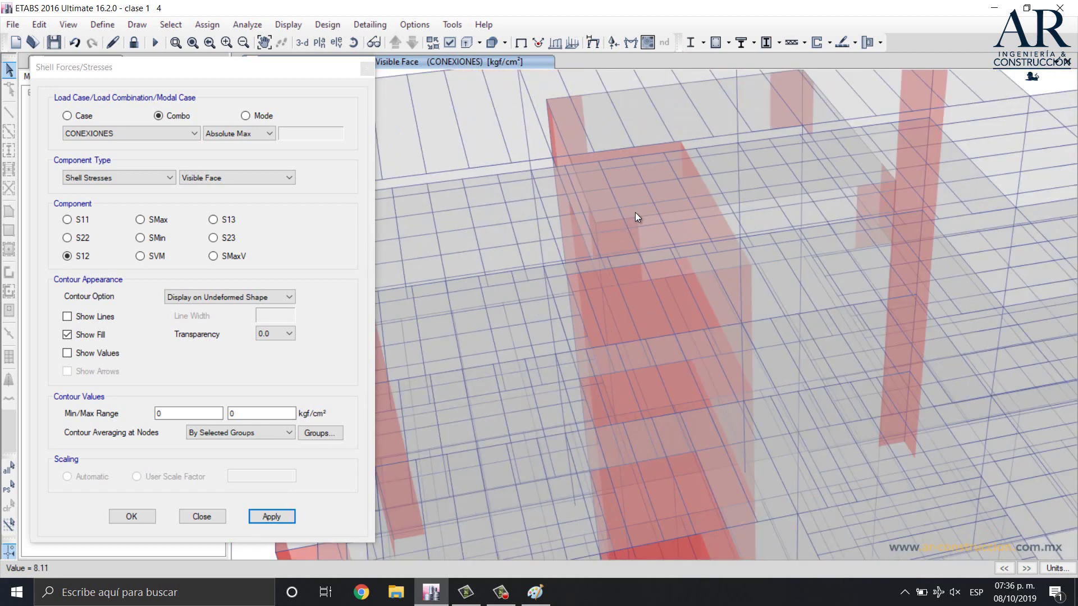
pyautogui.scroll(1, 738, 441)
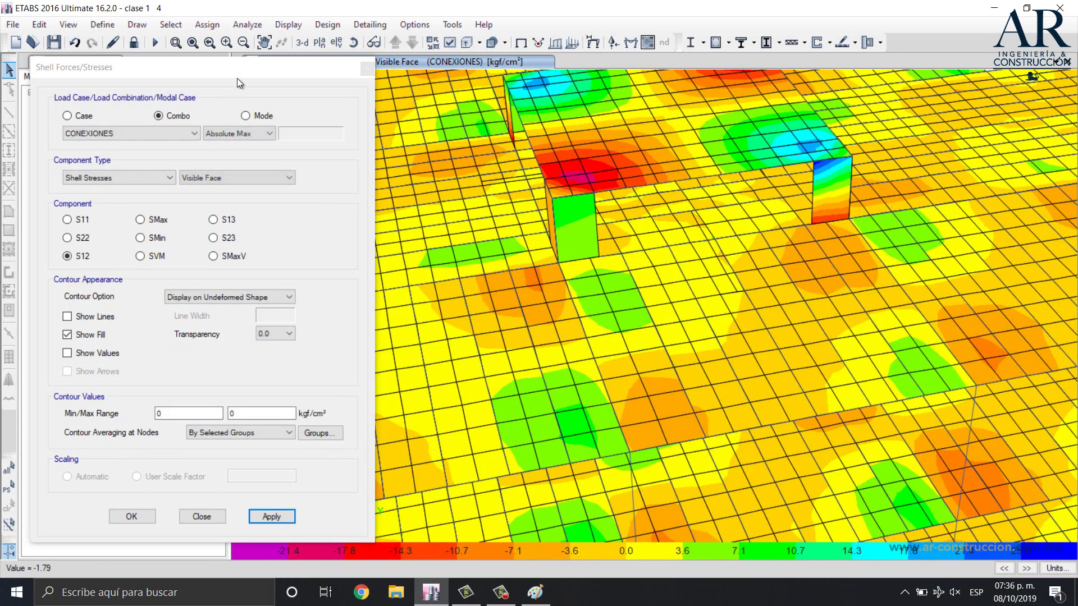
pyautogui.moveTo(248, 72); pyautogui.dragTo(334, 42)
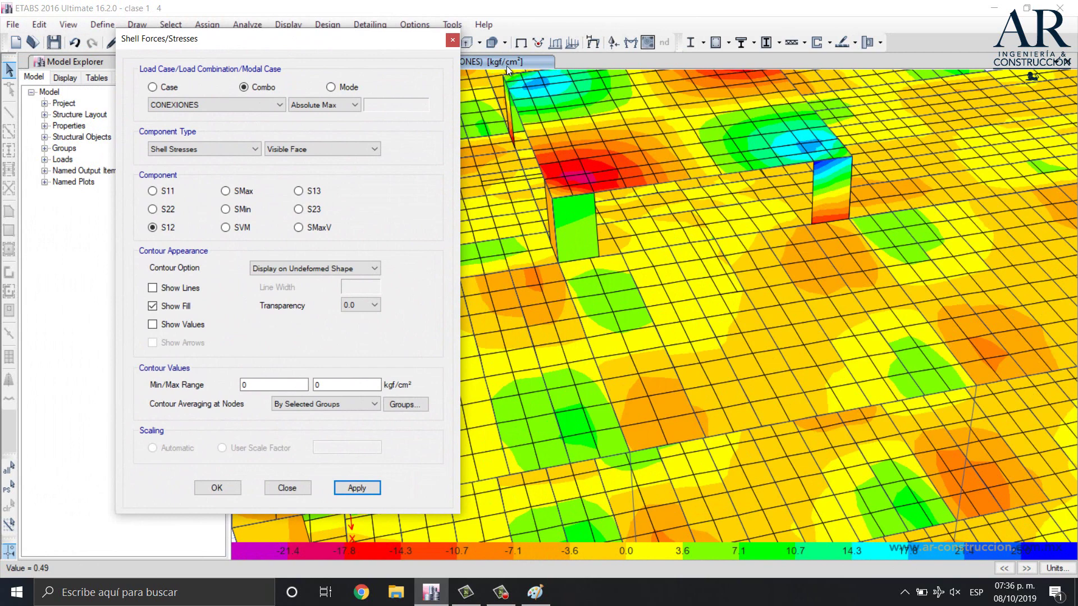
pyautogui.moveTo(765, 216); pyautogui.dragTo(734, 291, button='middle')
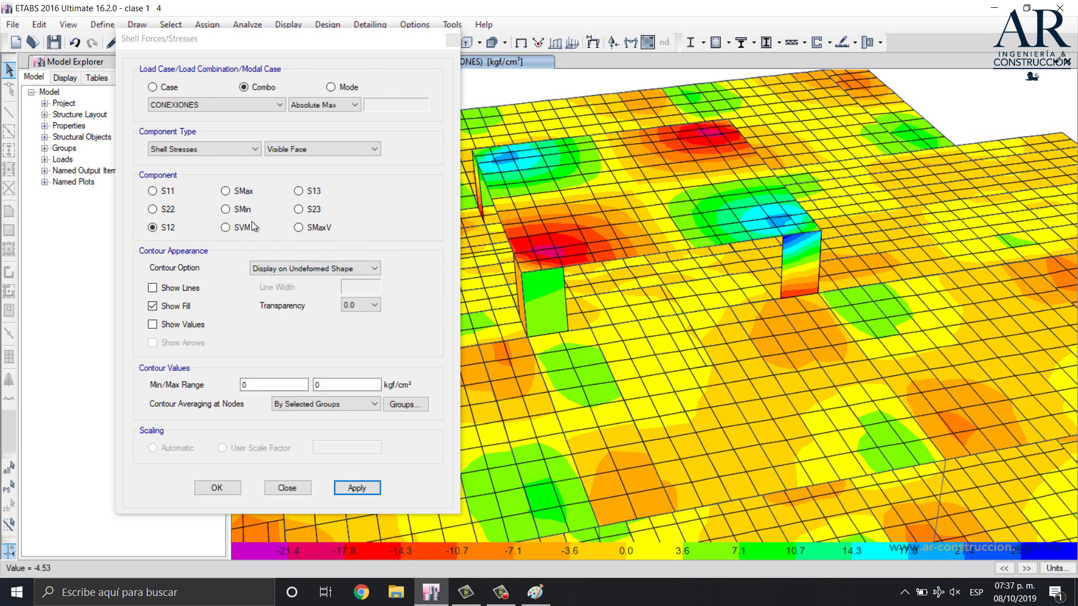
# Display the SMax stress contours and check them across the roof slab
pyautogui.click(226, 190)
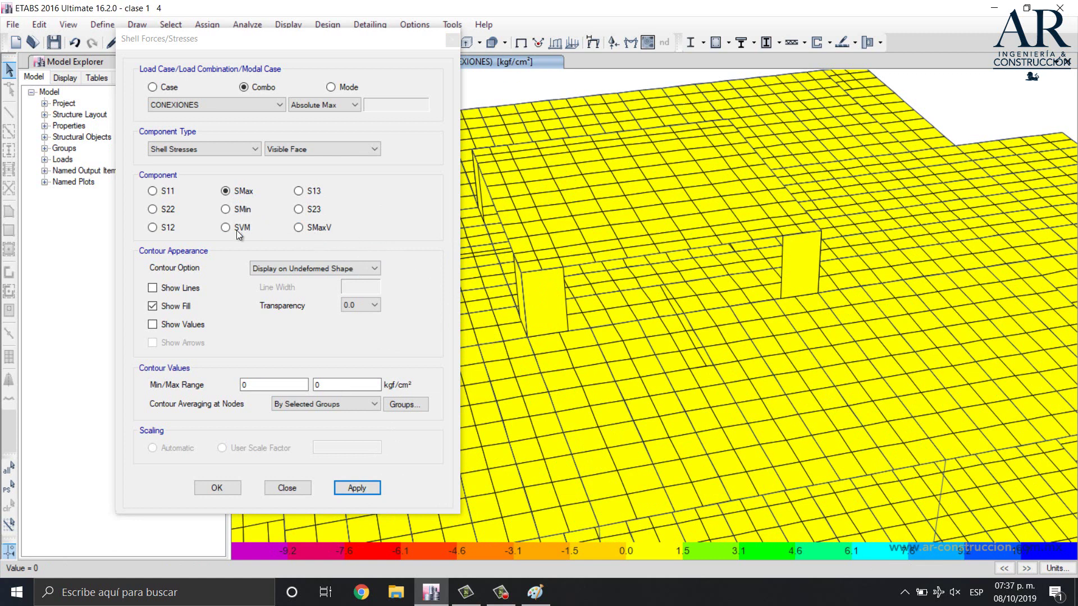
pyautogui.click(237, 210)
pyautogui.click(228, 191)
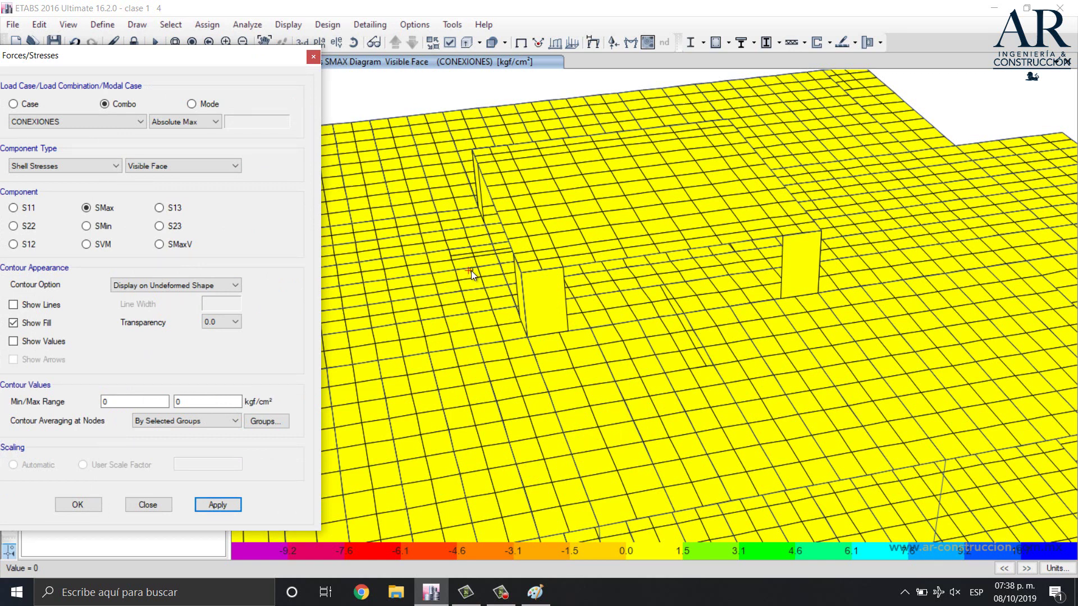
pyautogui.moveTo(537, 309); pyautogui.dragTo(680, 296, button='middle')
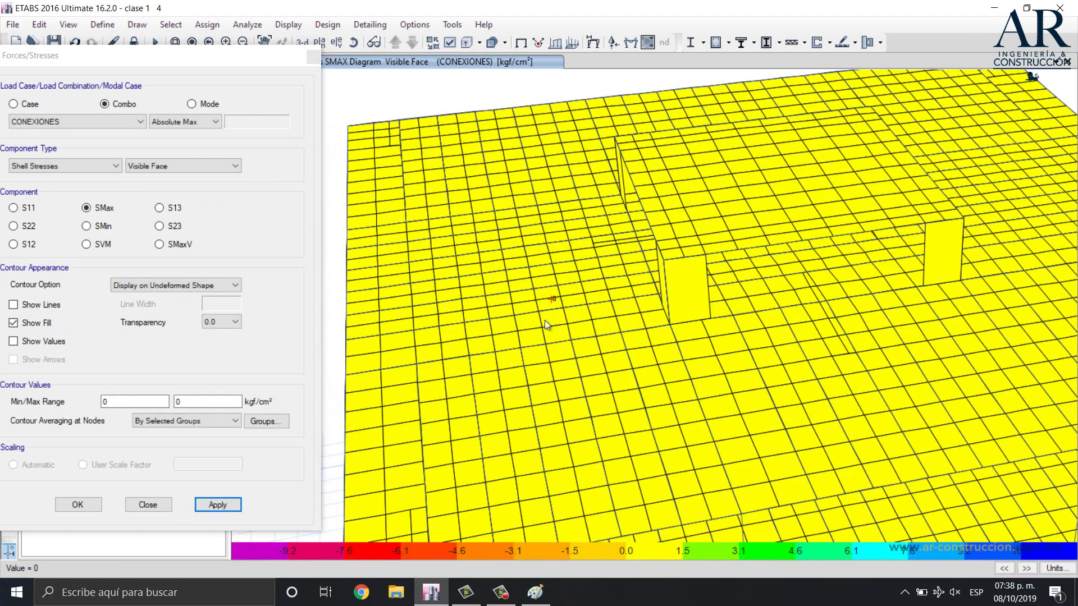
pyautogui.moveTo(545, 324); pyautogui.dragTo(643, 320, button='middle')
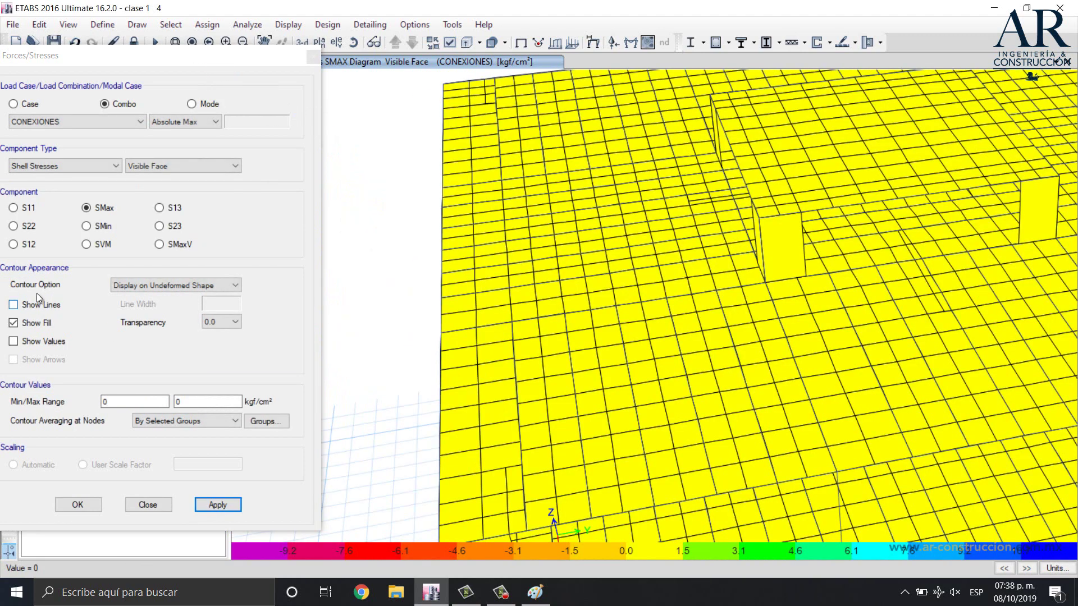
# Switch the contours back to the S12 component and view the stresses over the whole building
pyautogui.click(28, 245)
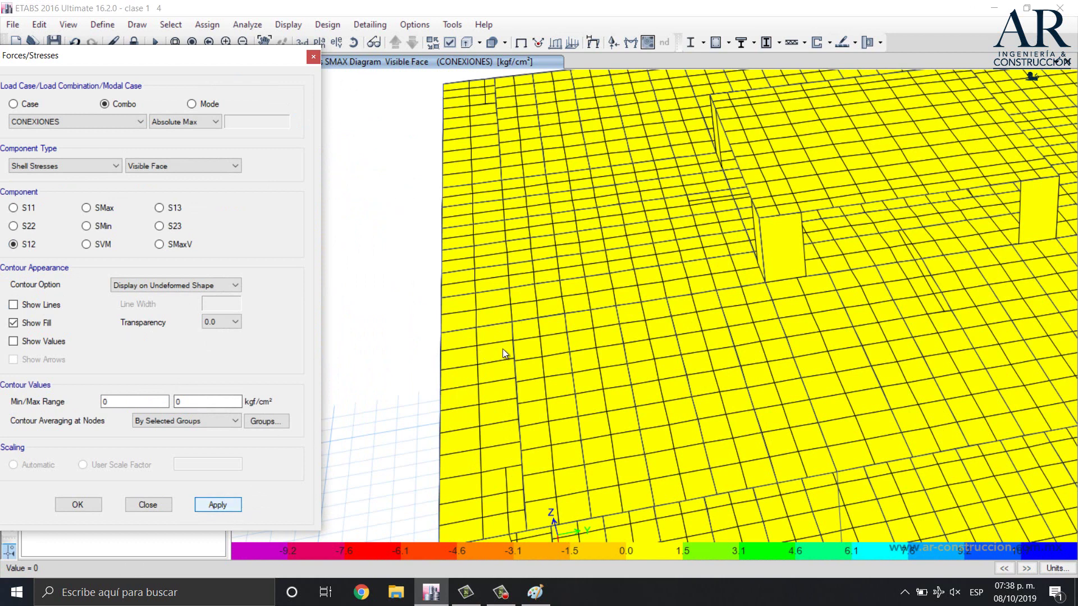
pyautogui.scroll(-5, 622, 346)
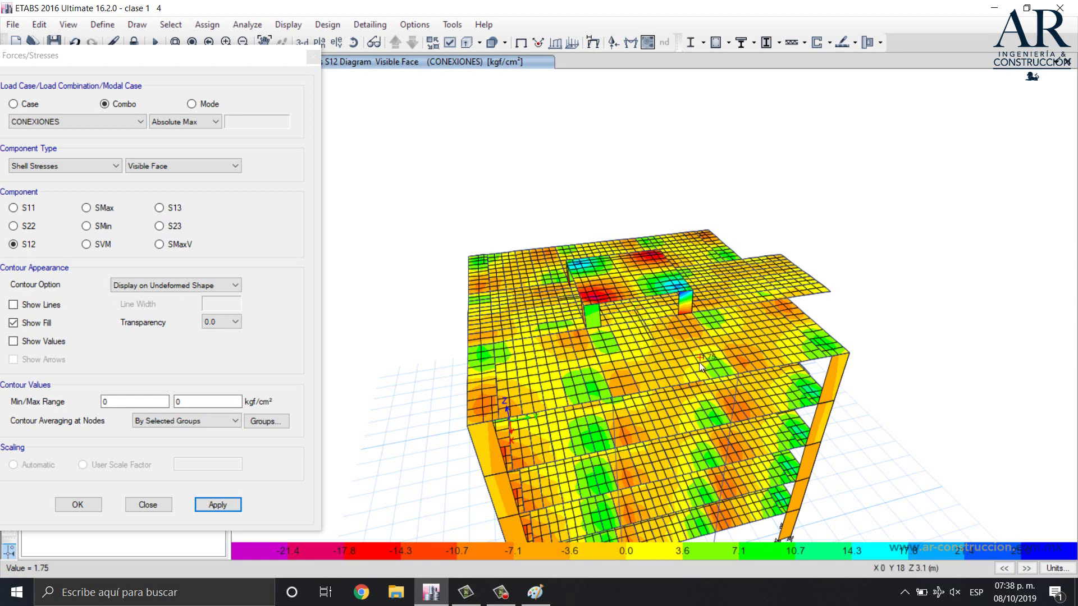
pyautogui.moveTo(703, 366); pyautogui.dragTo(743, 326, button='middle')
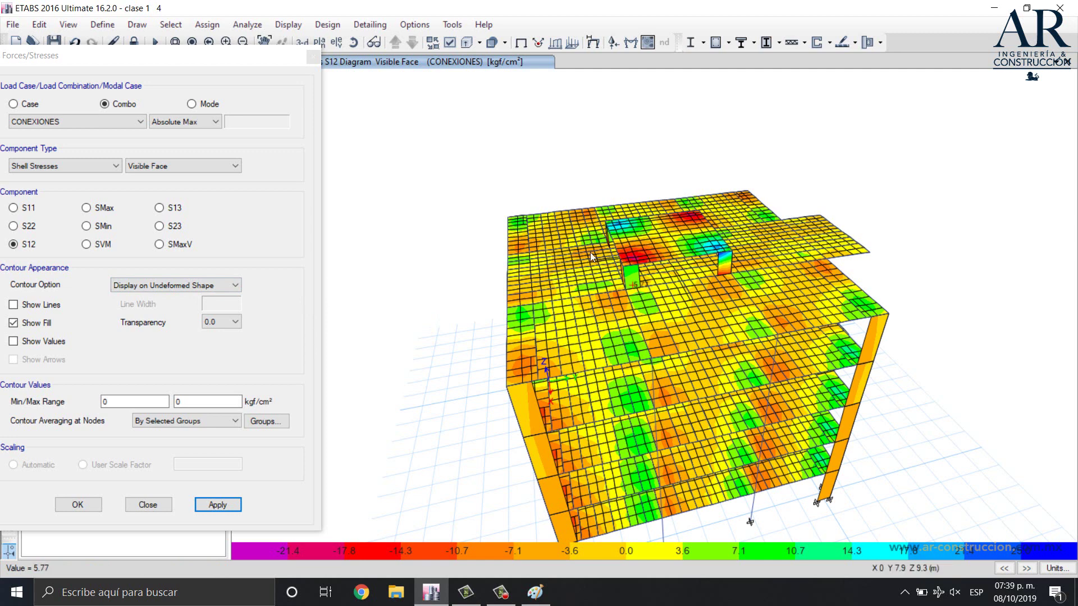
# Display the S22 stress contours for the CONEXIONES combination and examine them across the slabs and walls of the whole building
pyautogui.moveTo(179, 57); pyautogui.dragTo(361, 63)
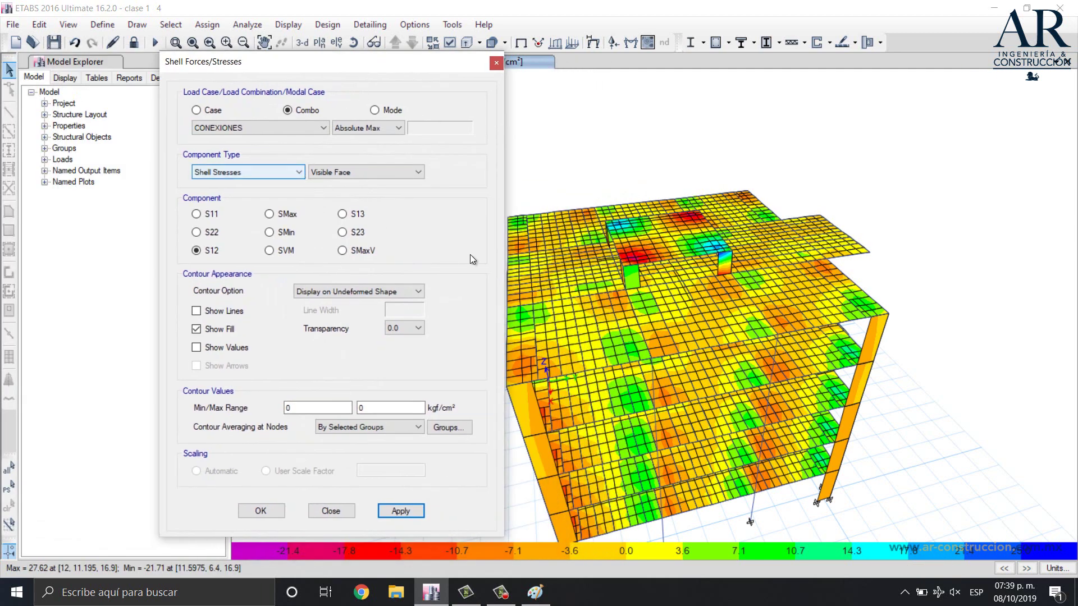
pyautogui.click(197, 232)
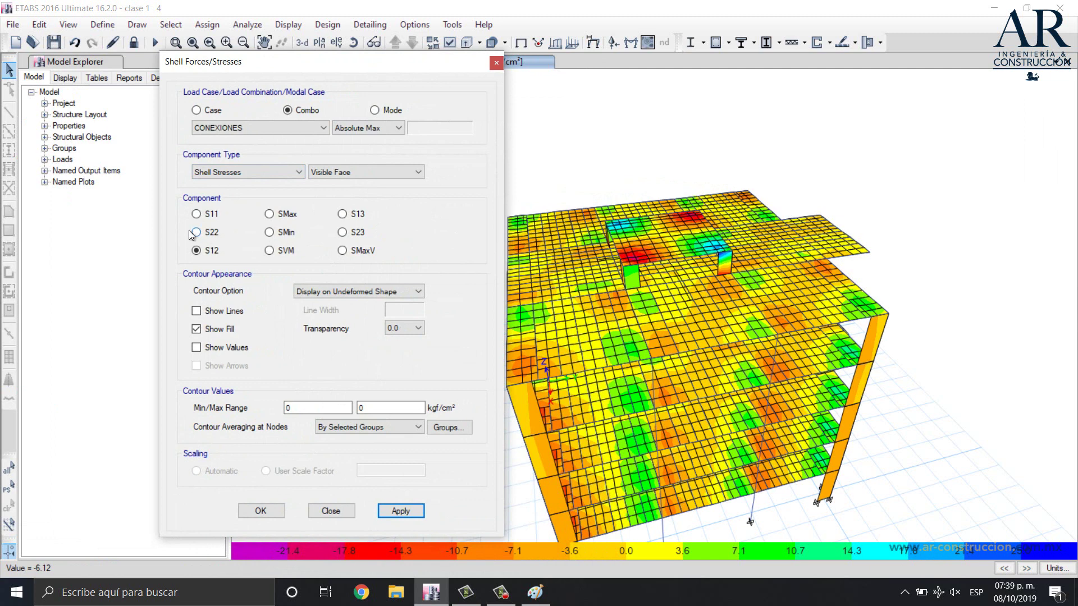
pyautogui.click(401, 509)
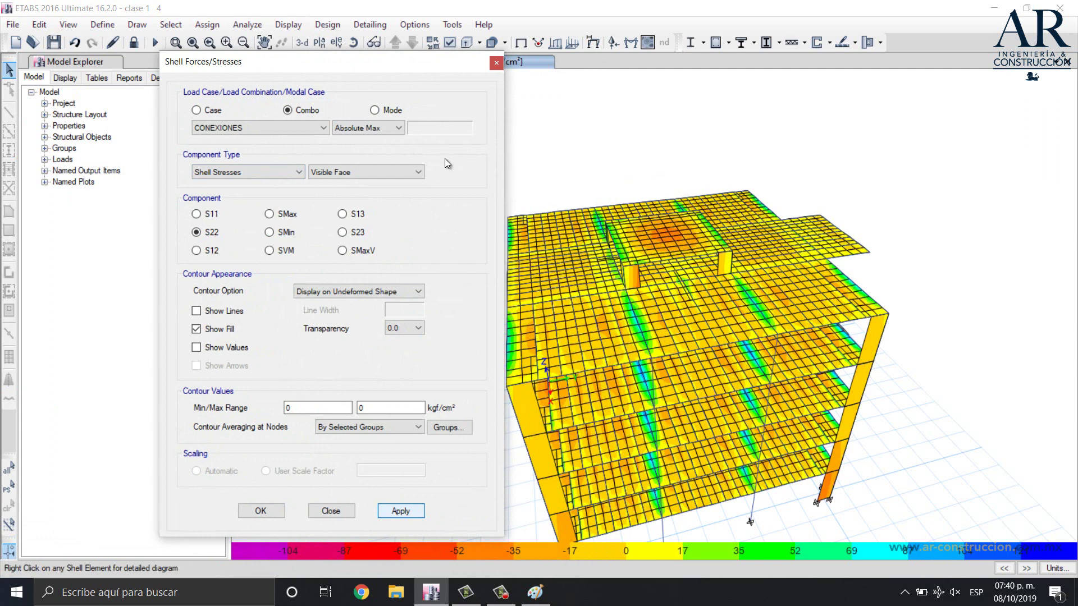
pyautogui.moveTo(395, 61); pyautogui.dragTo(337, 11)
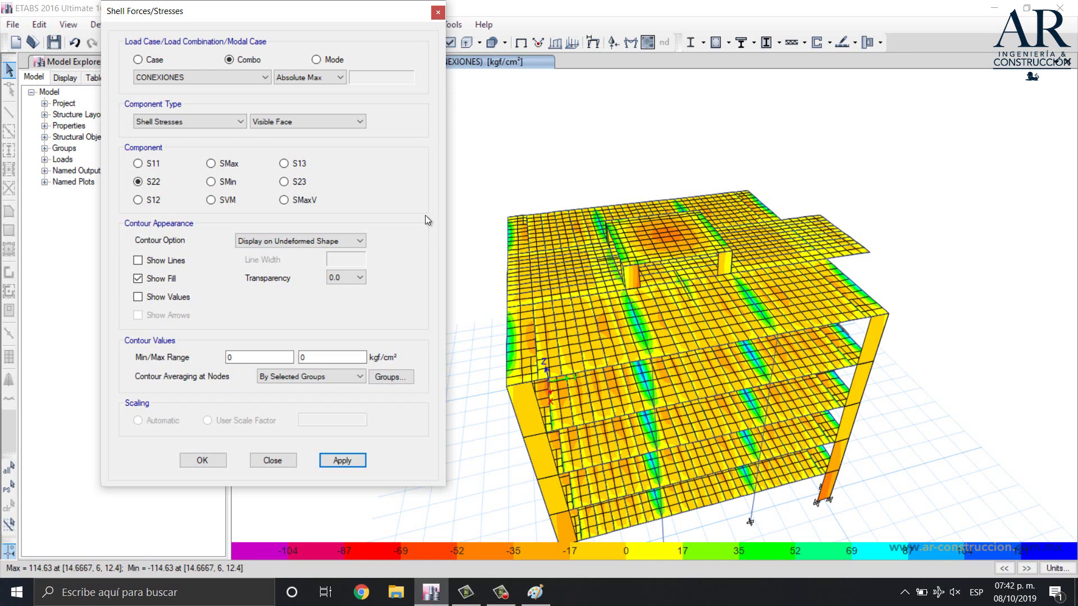
pyautogui.moveTo(918, 430); pyautogui.dragTo(899, 371, button='middle')
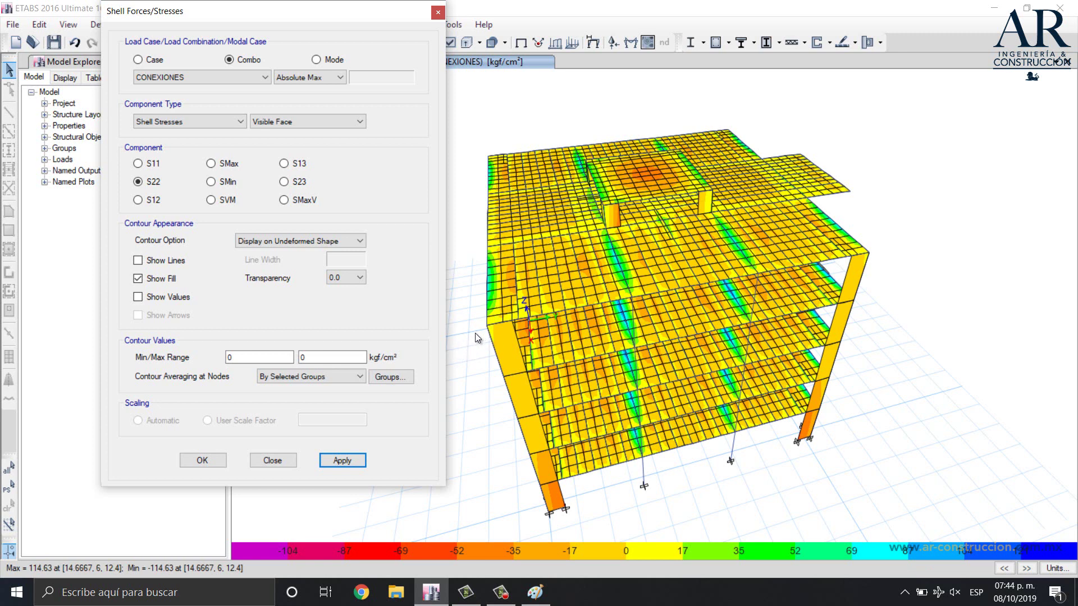
# Close the shell stress settings without applying another component and unlock the model, accepting deletion of the analysis results
pyautogui.moveTo(509, 336)
pyautogui.moveTo(395, 19); pyautogui.dragTo(405, 33)
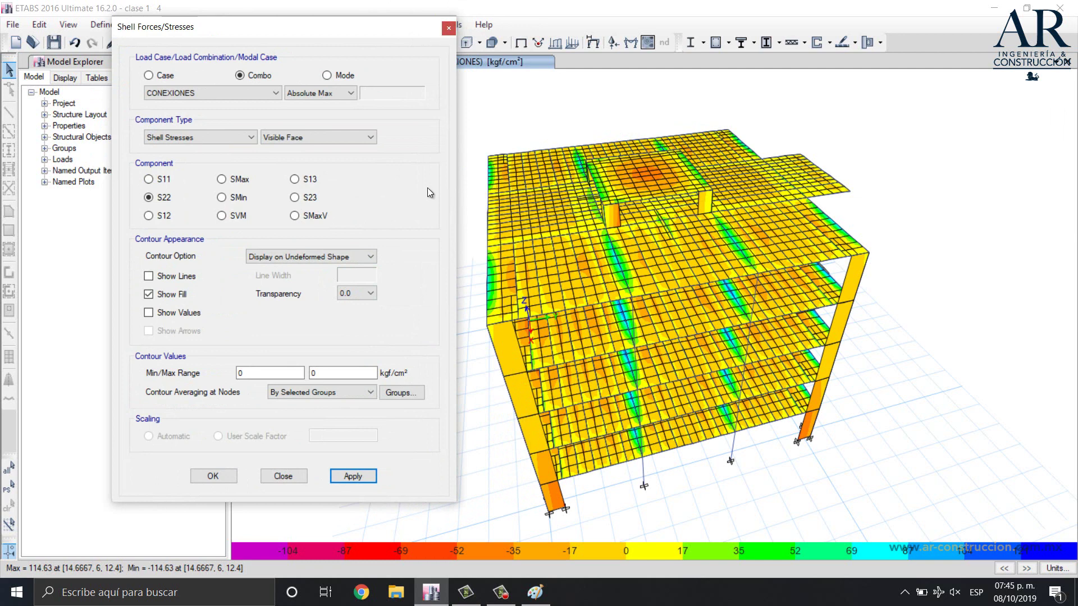
pyautogui.moveTo(370, 33); pyautogui.dragTo(424, 39)
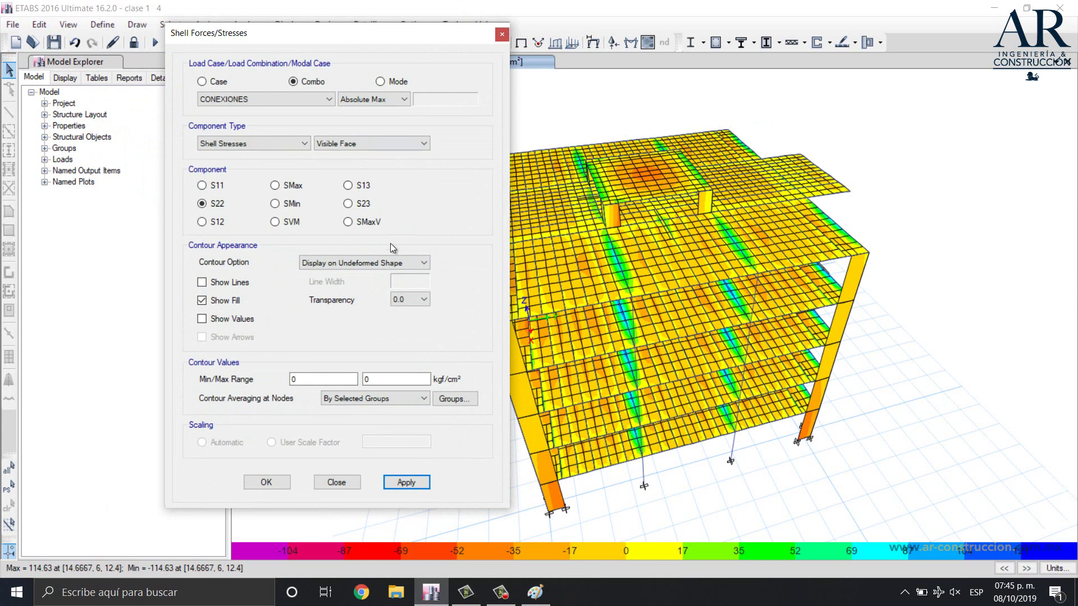
pyautogui.click(212, 186)
pyautogui.click(502, 35)
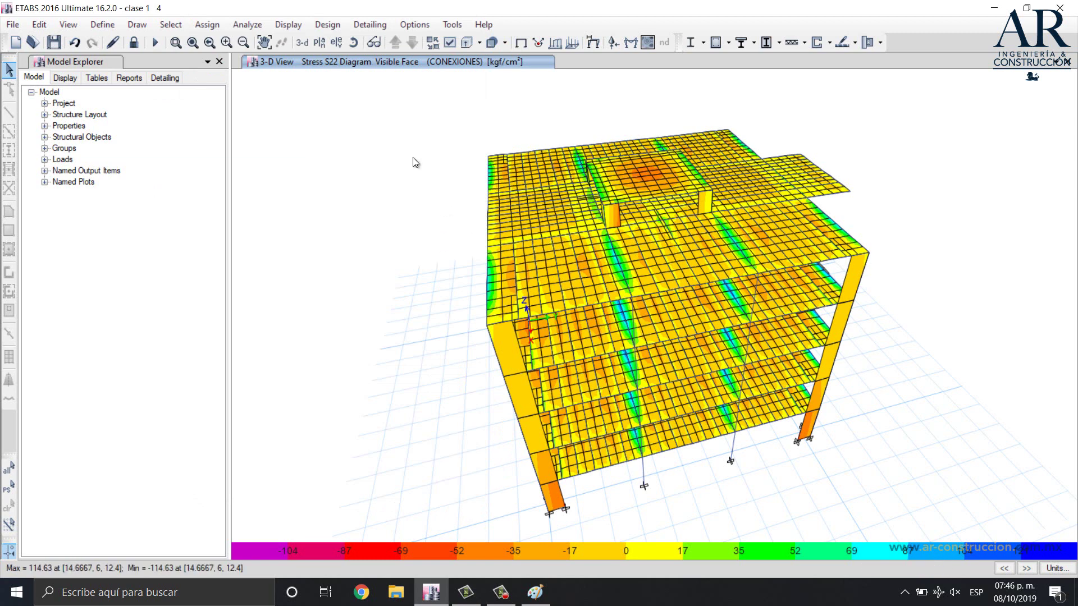
pyautogui.click(133, 42)
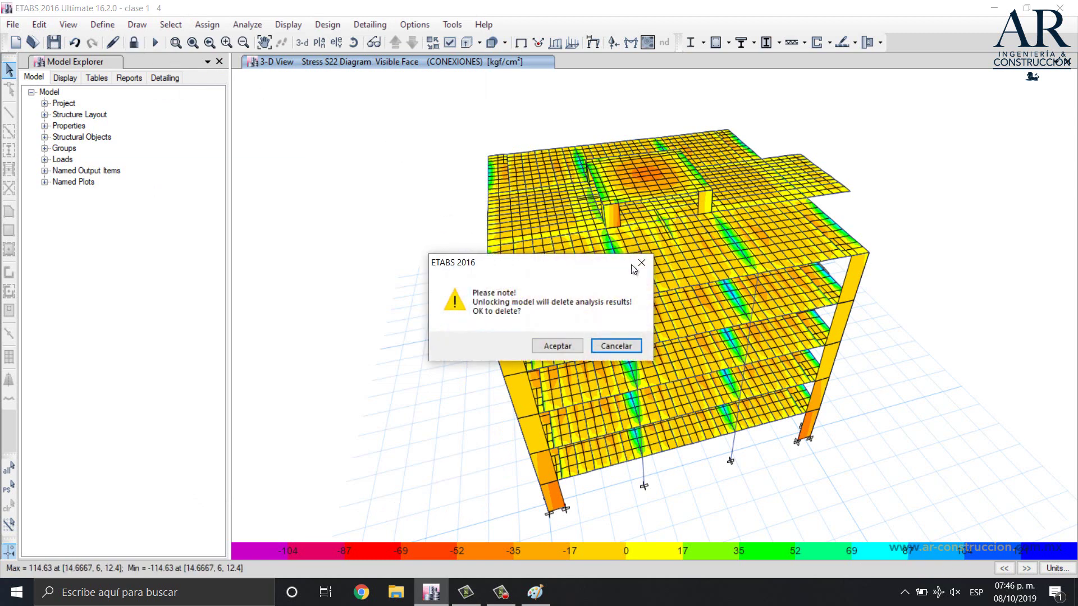
pyautogui.click(557, 346)
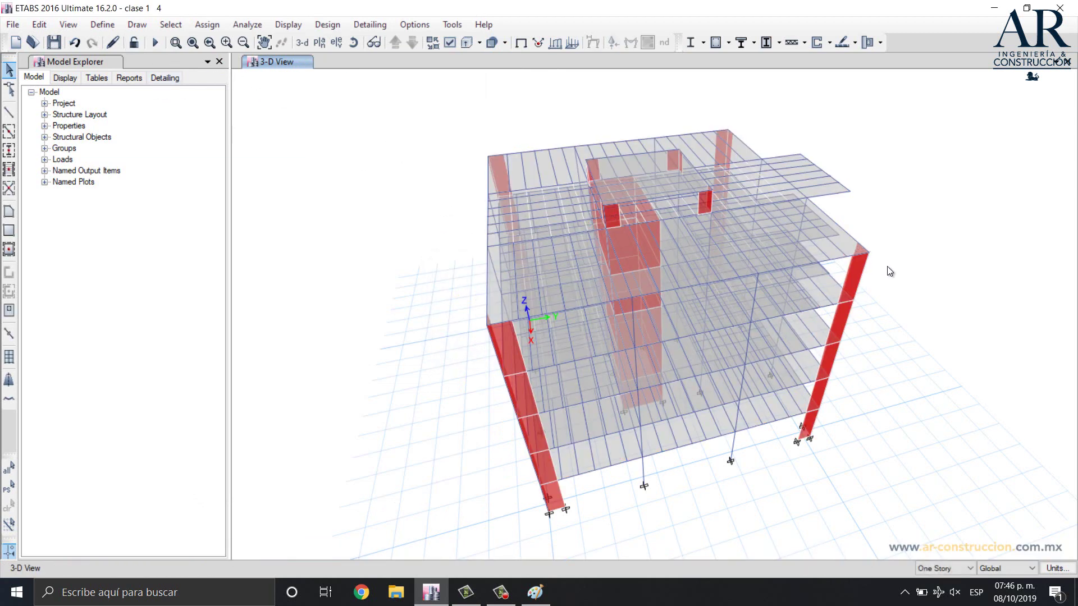
pyautogui.click(819, 44)
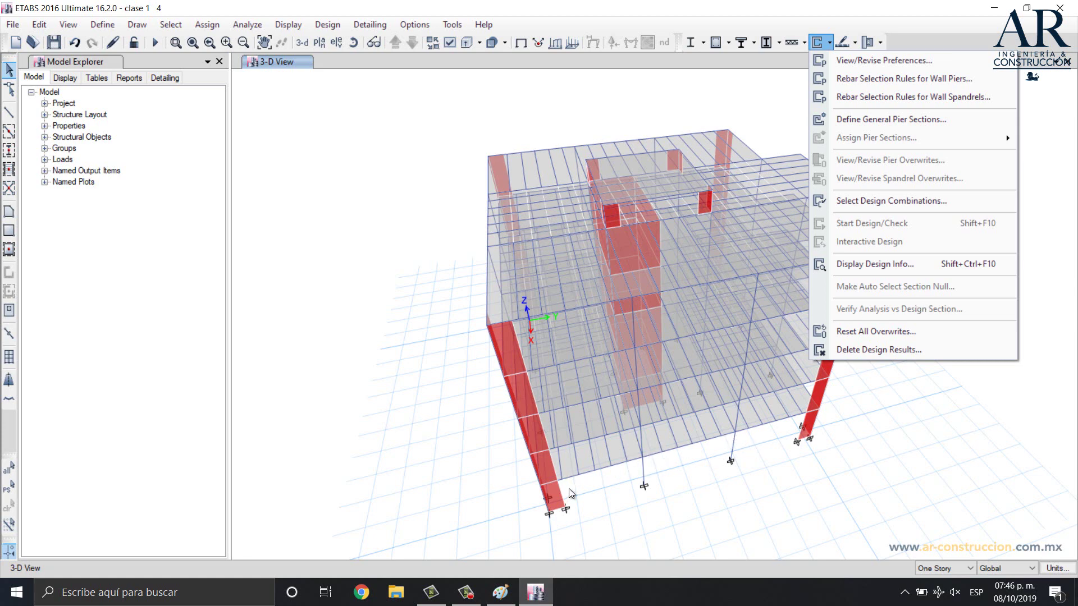
pyautogui.click(883, 415)
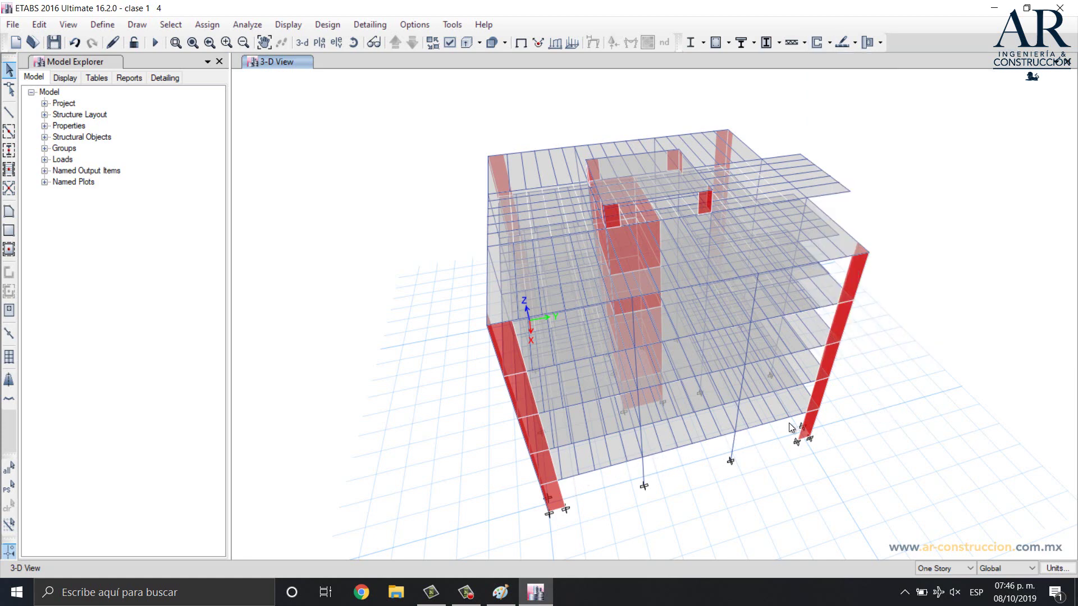